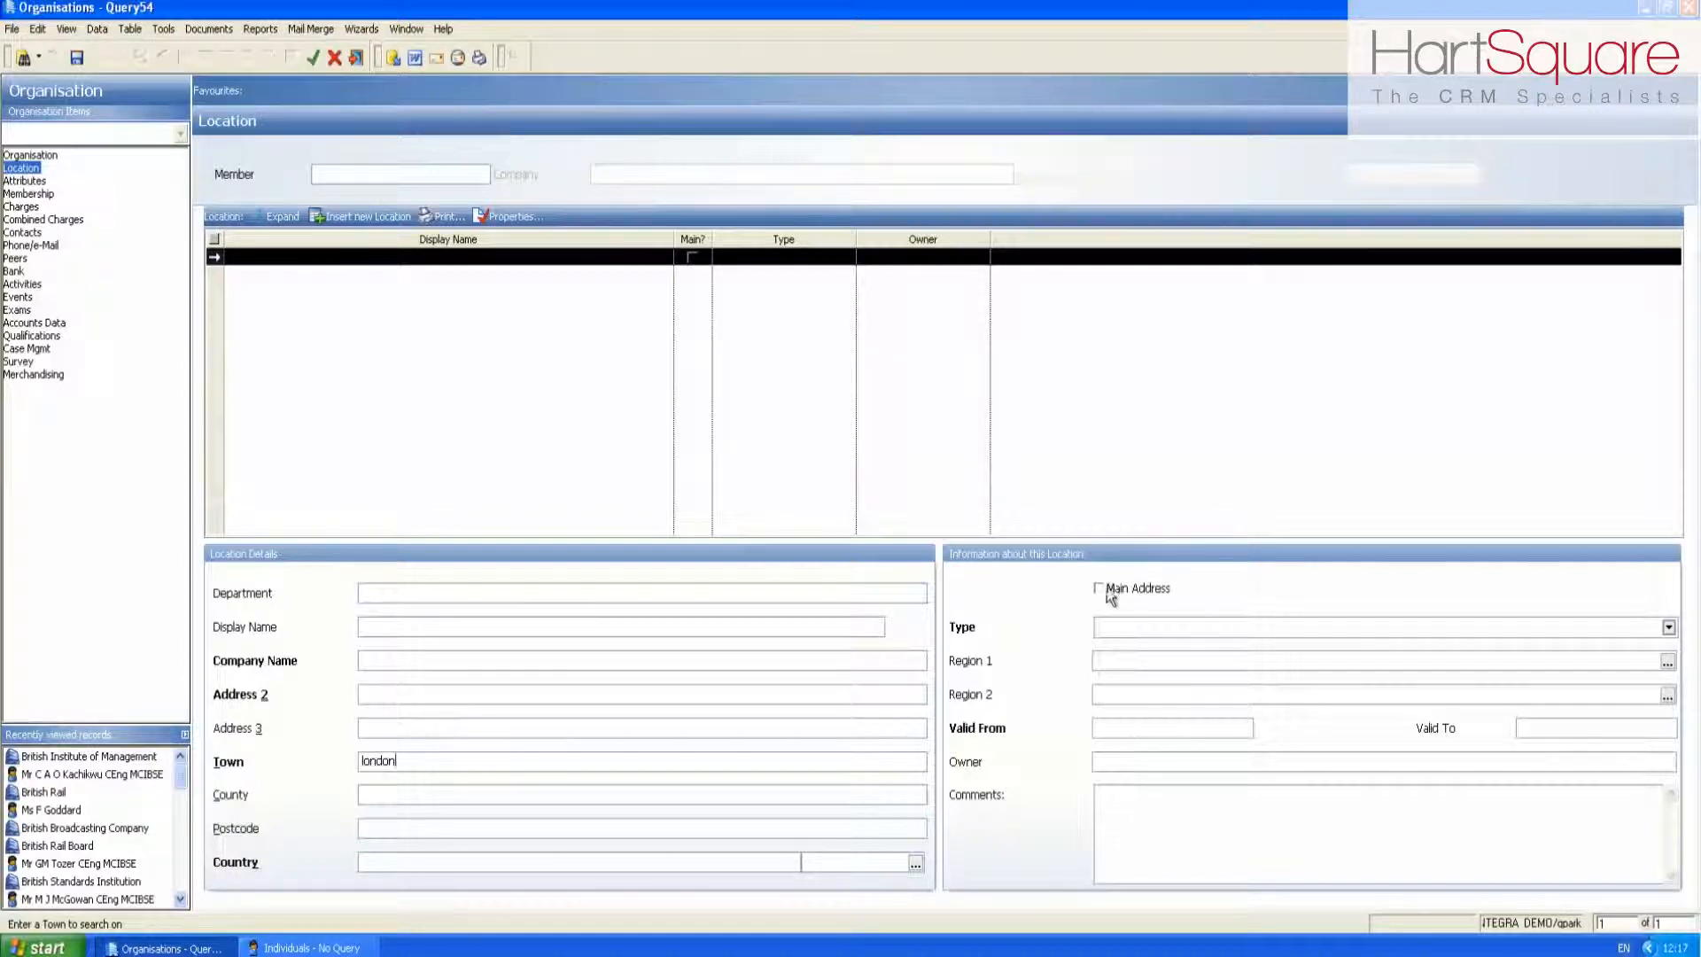
# - Run the organisation query for the town london and show the matching organisations in the list view
pyautogui.click(313, 58)
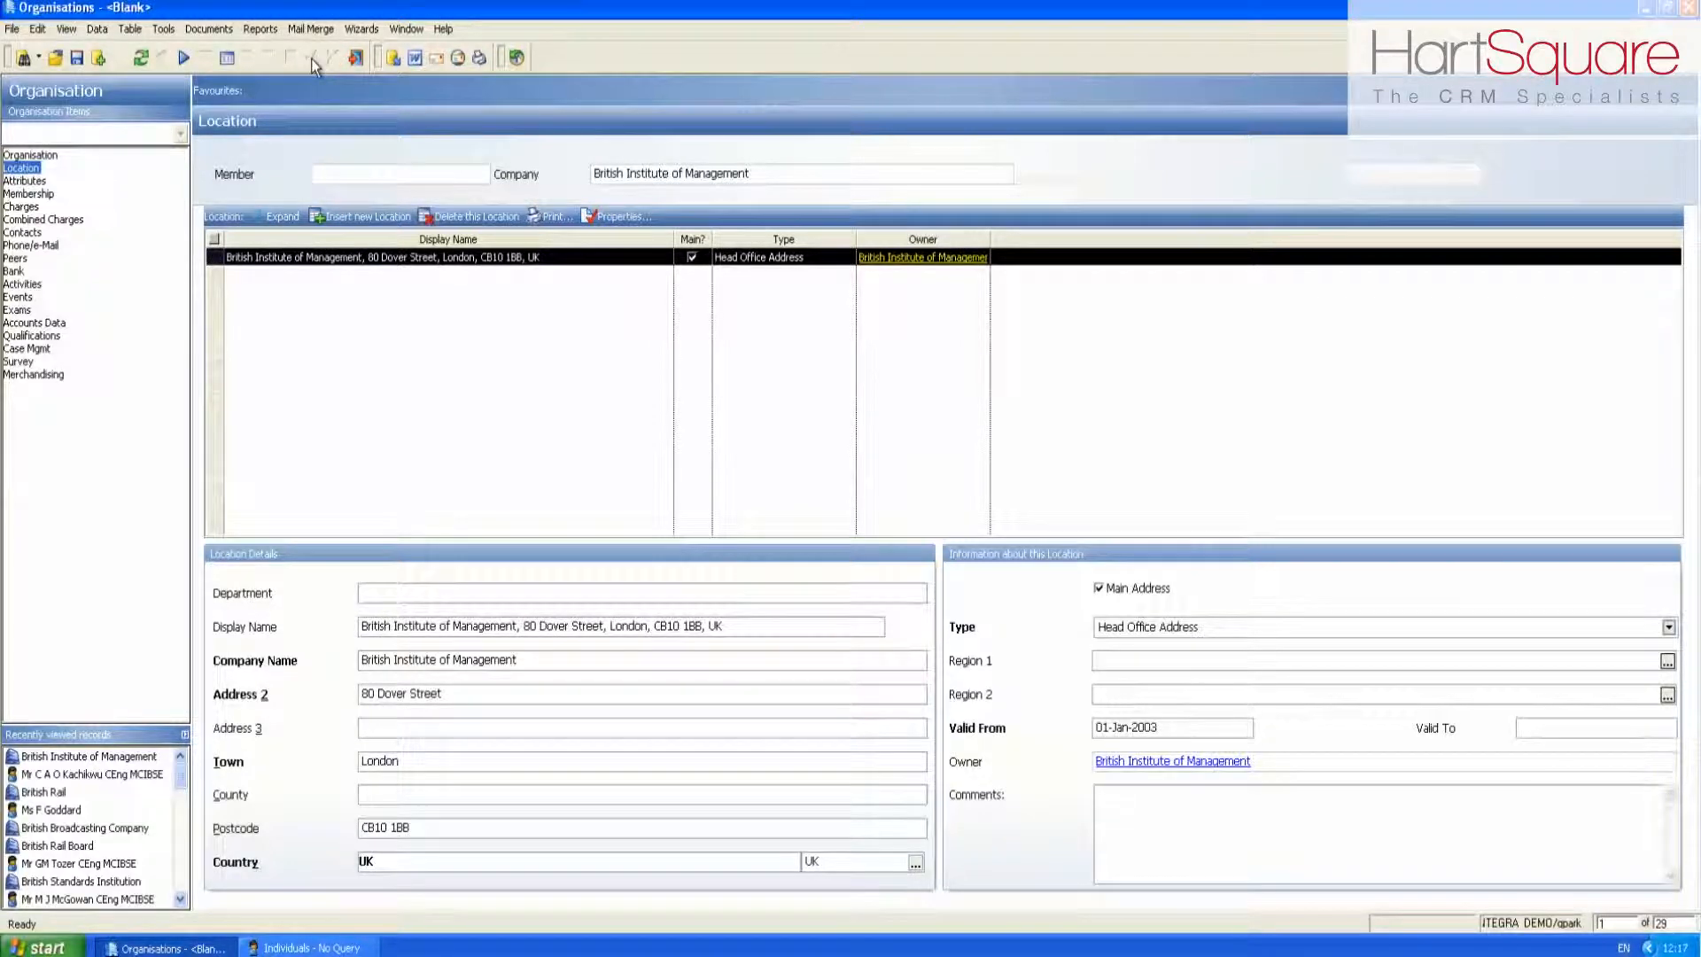
pyautogui.click(50, 157)
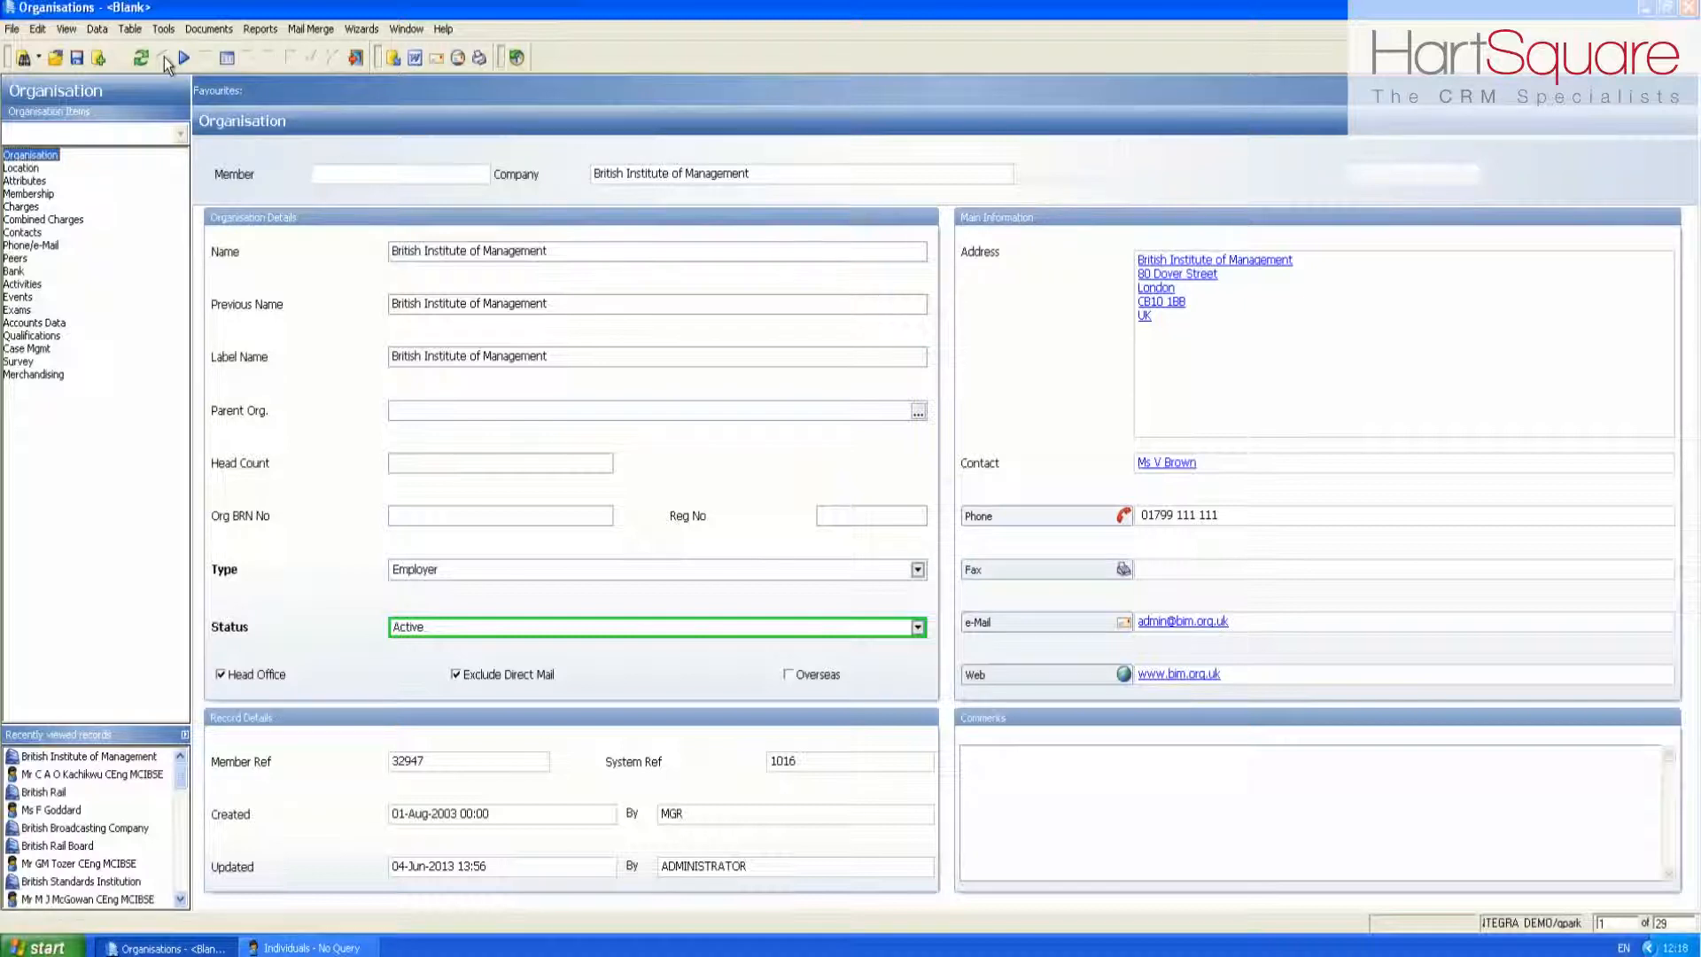
pyautogui.click(226, 59)
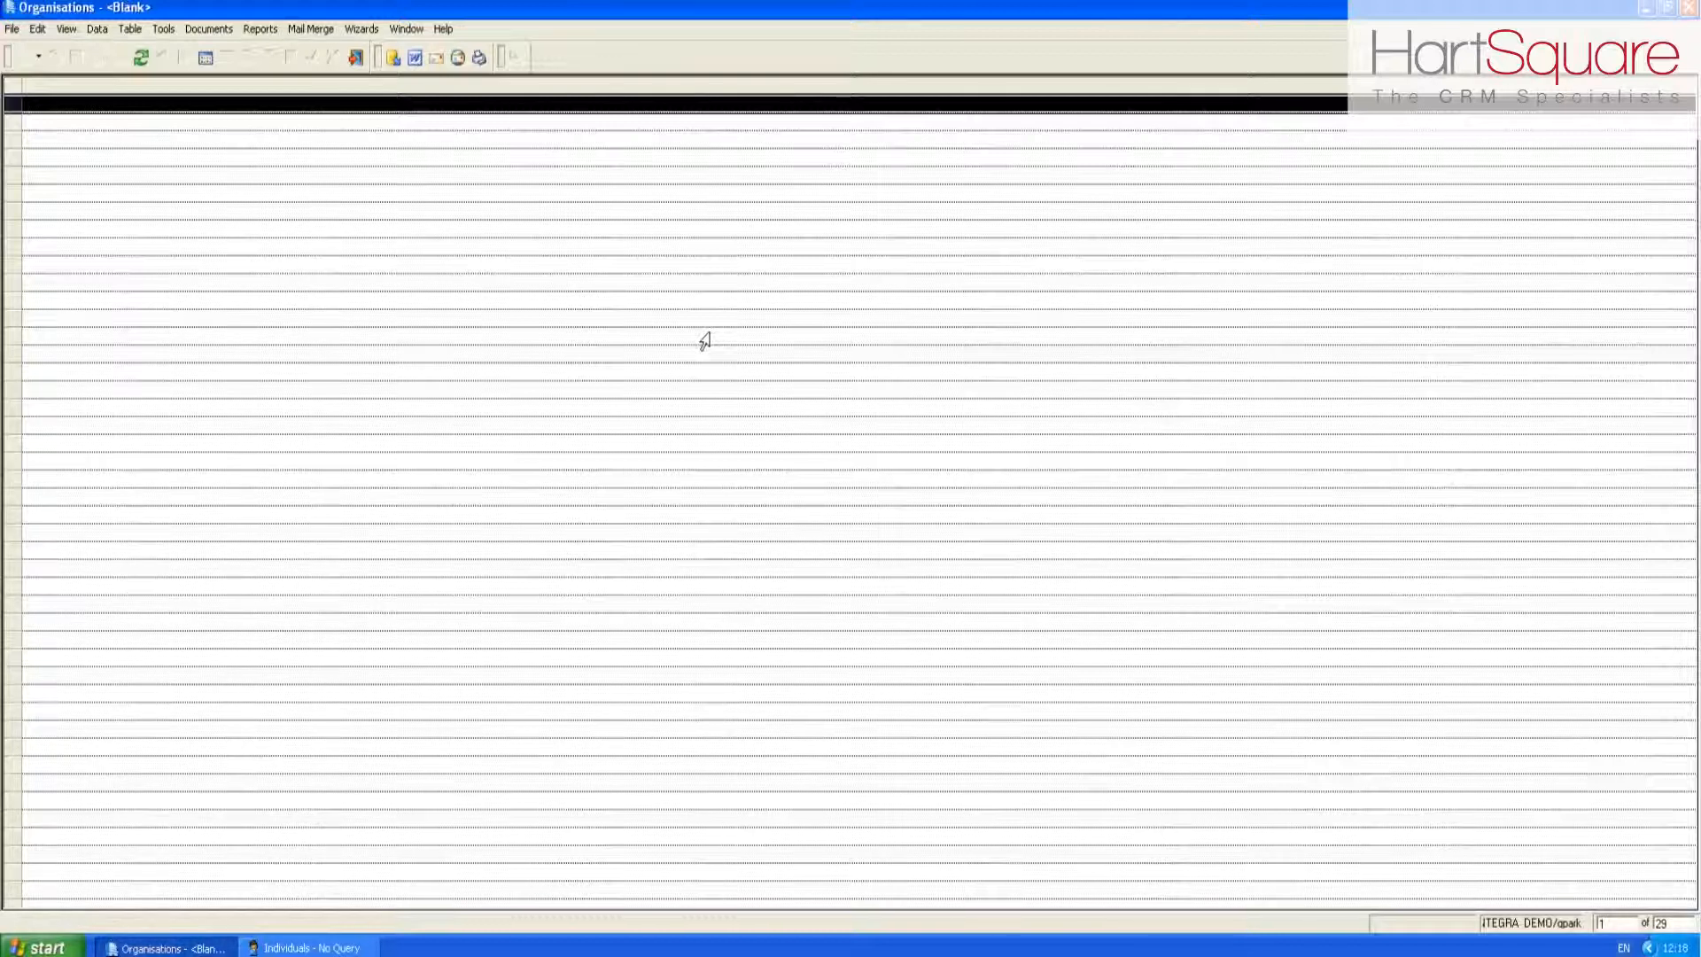
# - Add the Company Name and Organisation Type columns to the empty organisation list
pyautogui.rightClick(683, 89)
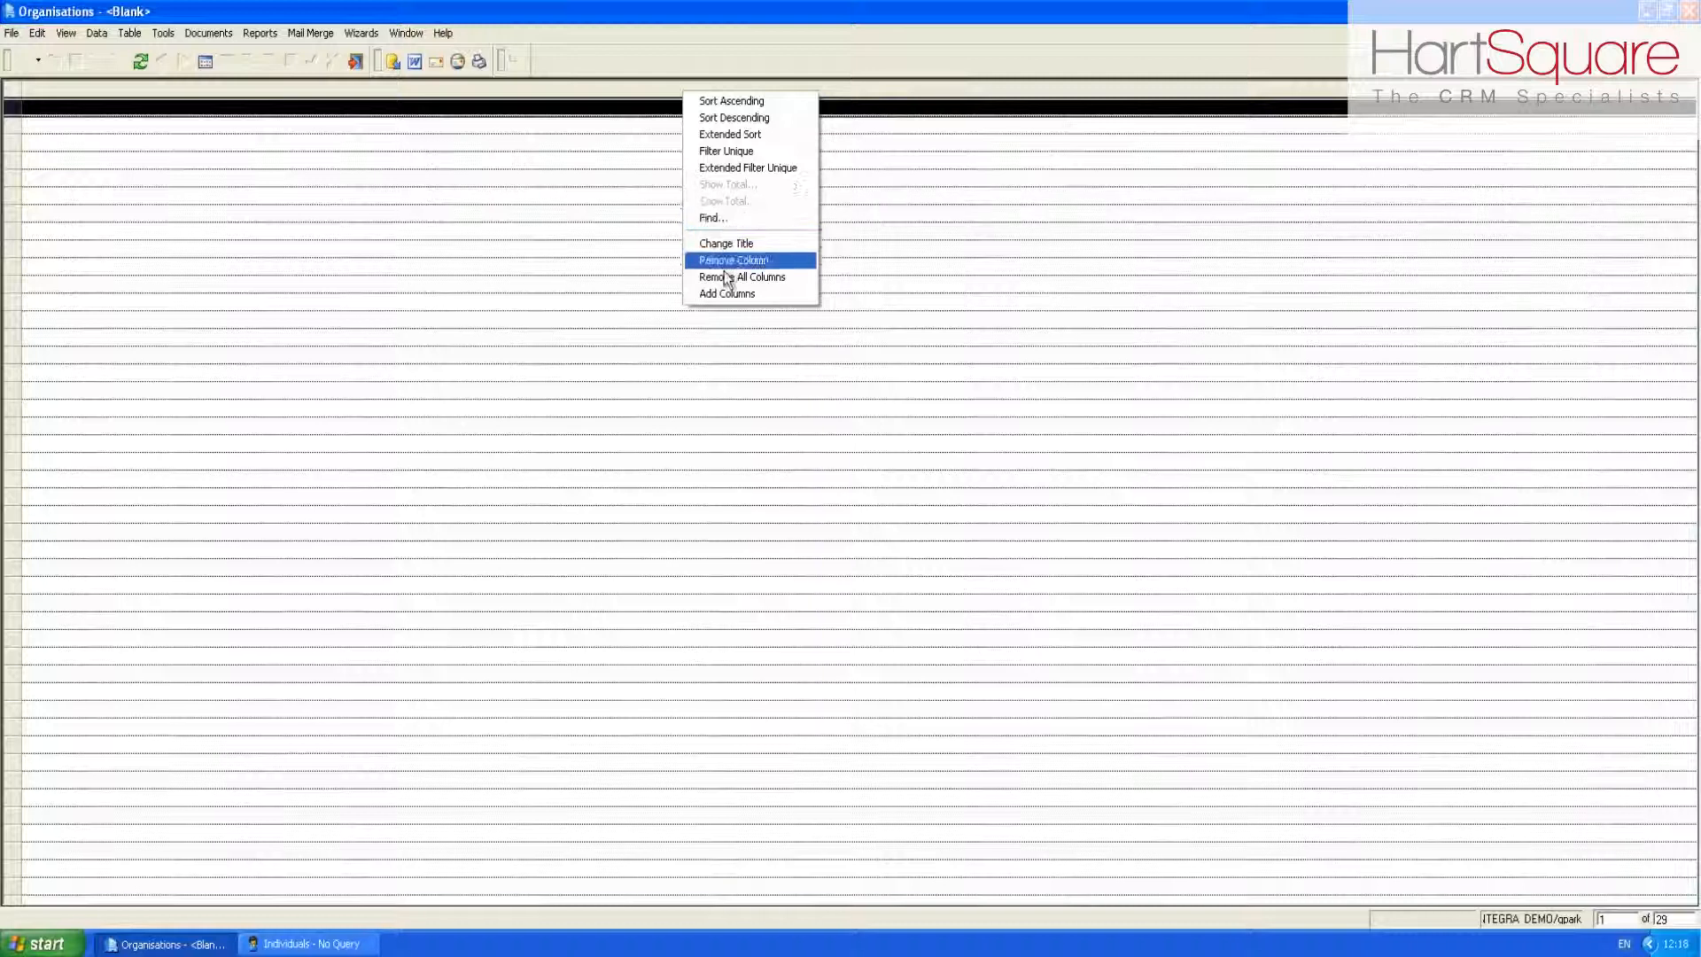
pyautogui.click(721, 296)
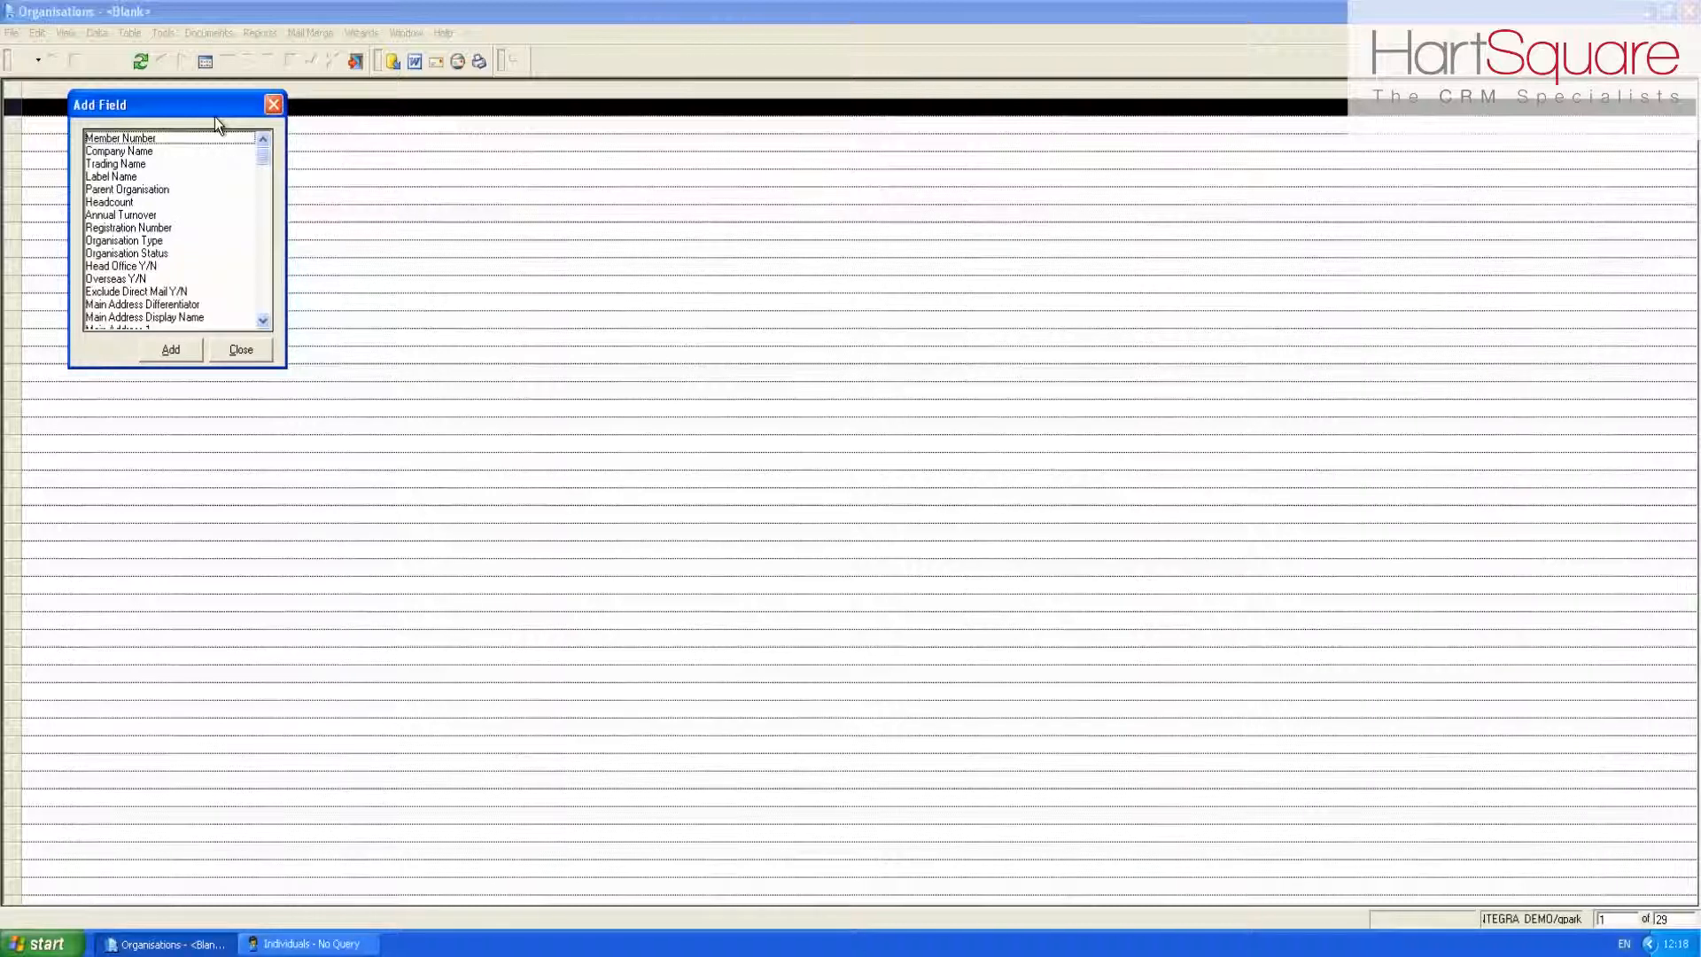
pyautogui.moveTo(206, 104); pyautogui.dragTo(822, 335)
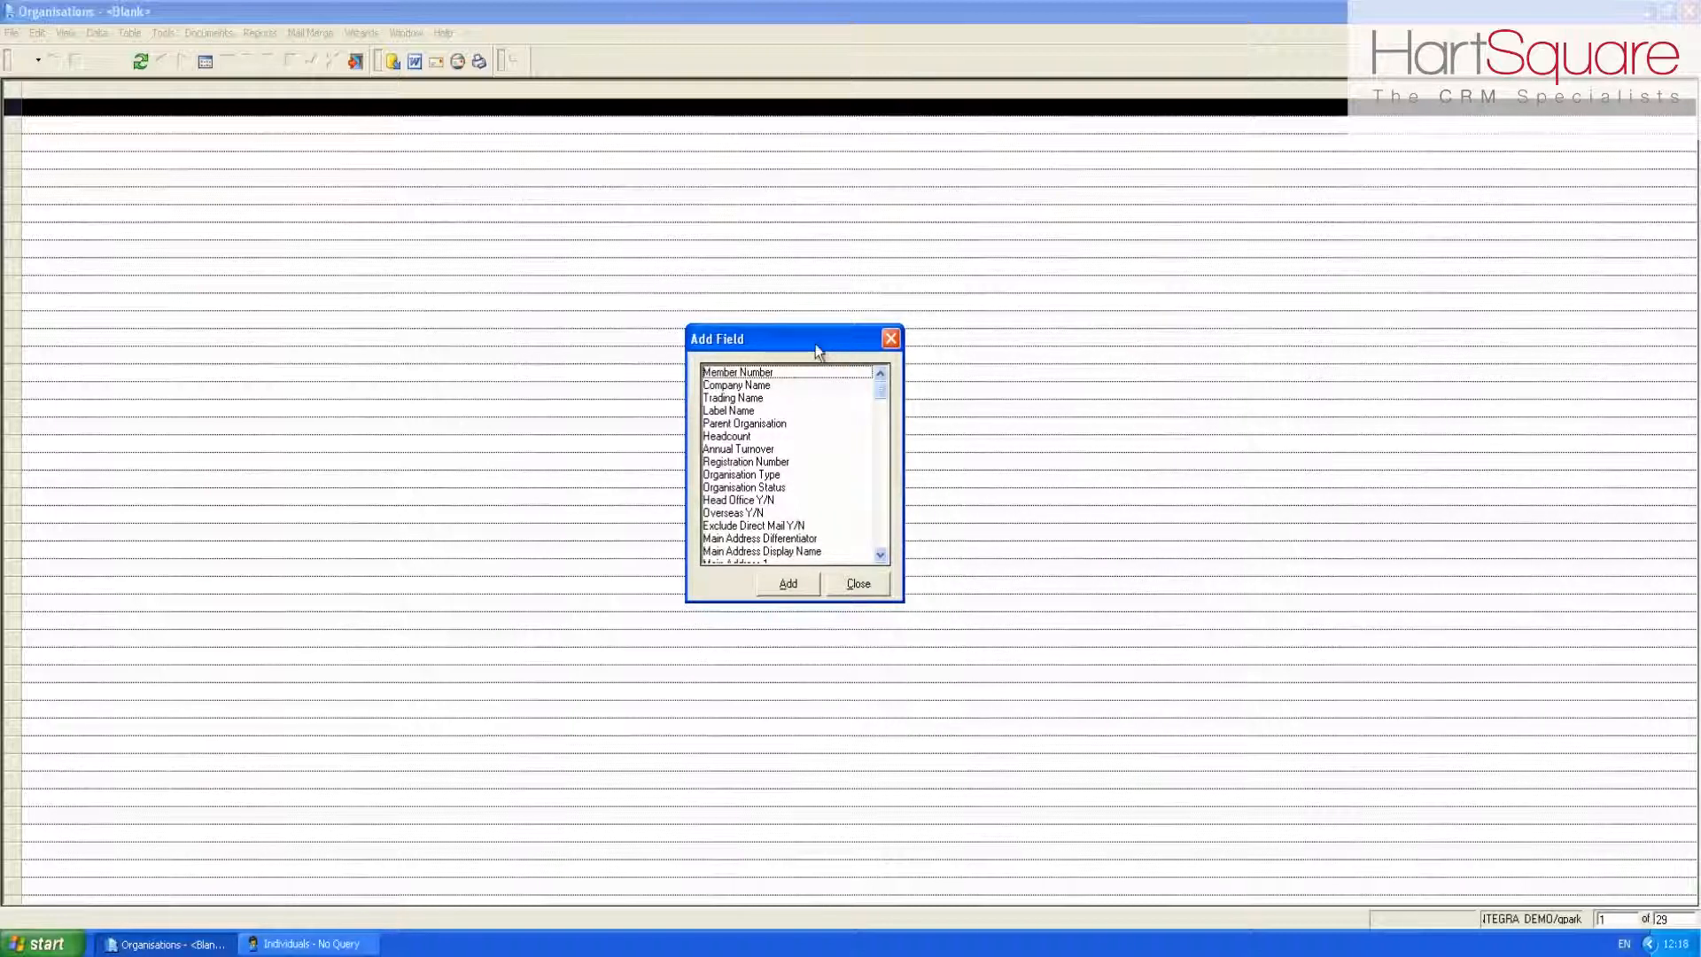
pyautogui.click(759, 385)
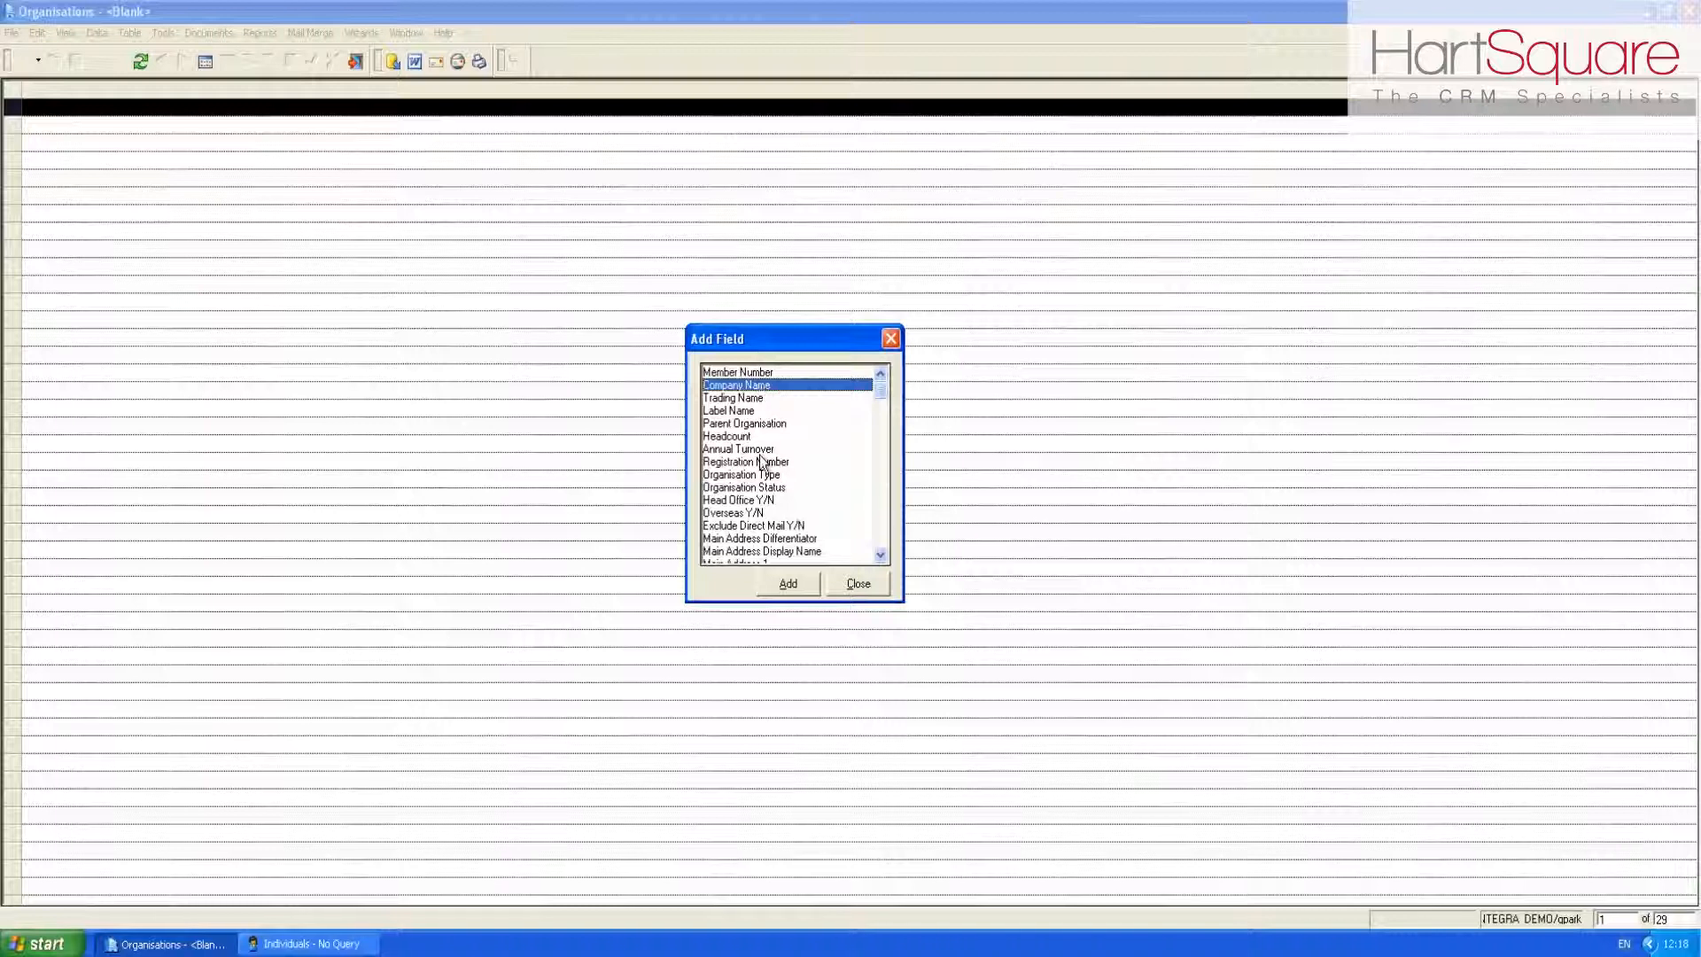
pyautogui.click(782, 585)
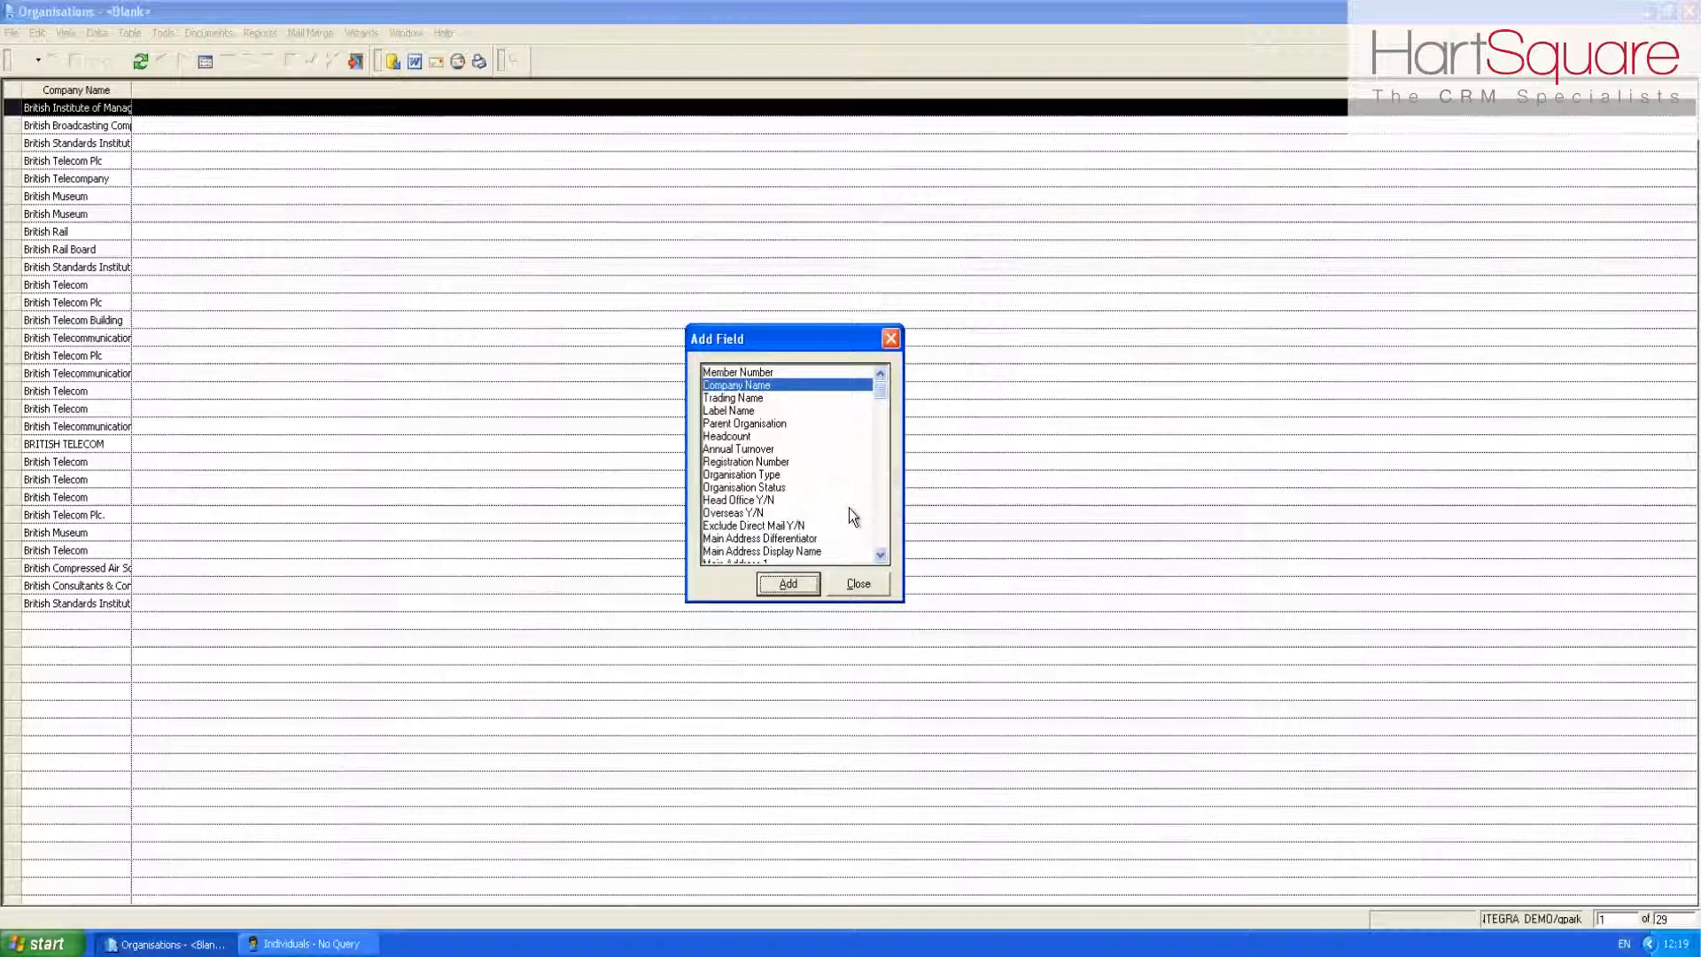
pyautogui.click(743, 475)
pyautogui.click(788, 583)
# - Add the Main Address Town, Main Address Postcode and Main Contact Display Name columns, finishing the field selection
pyautogui.click(880, 555)
pyautogui.click(880, 554)
pyautogui.scroll(-3, 881, 558)
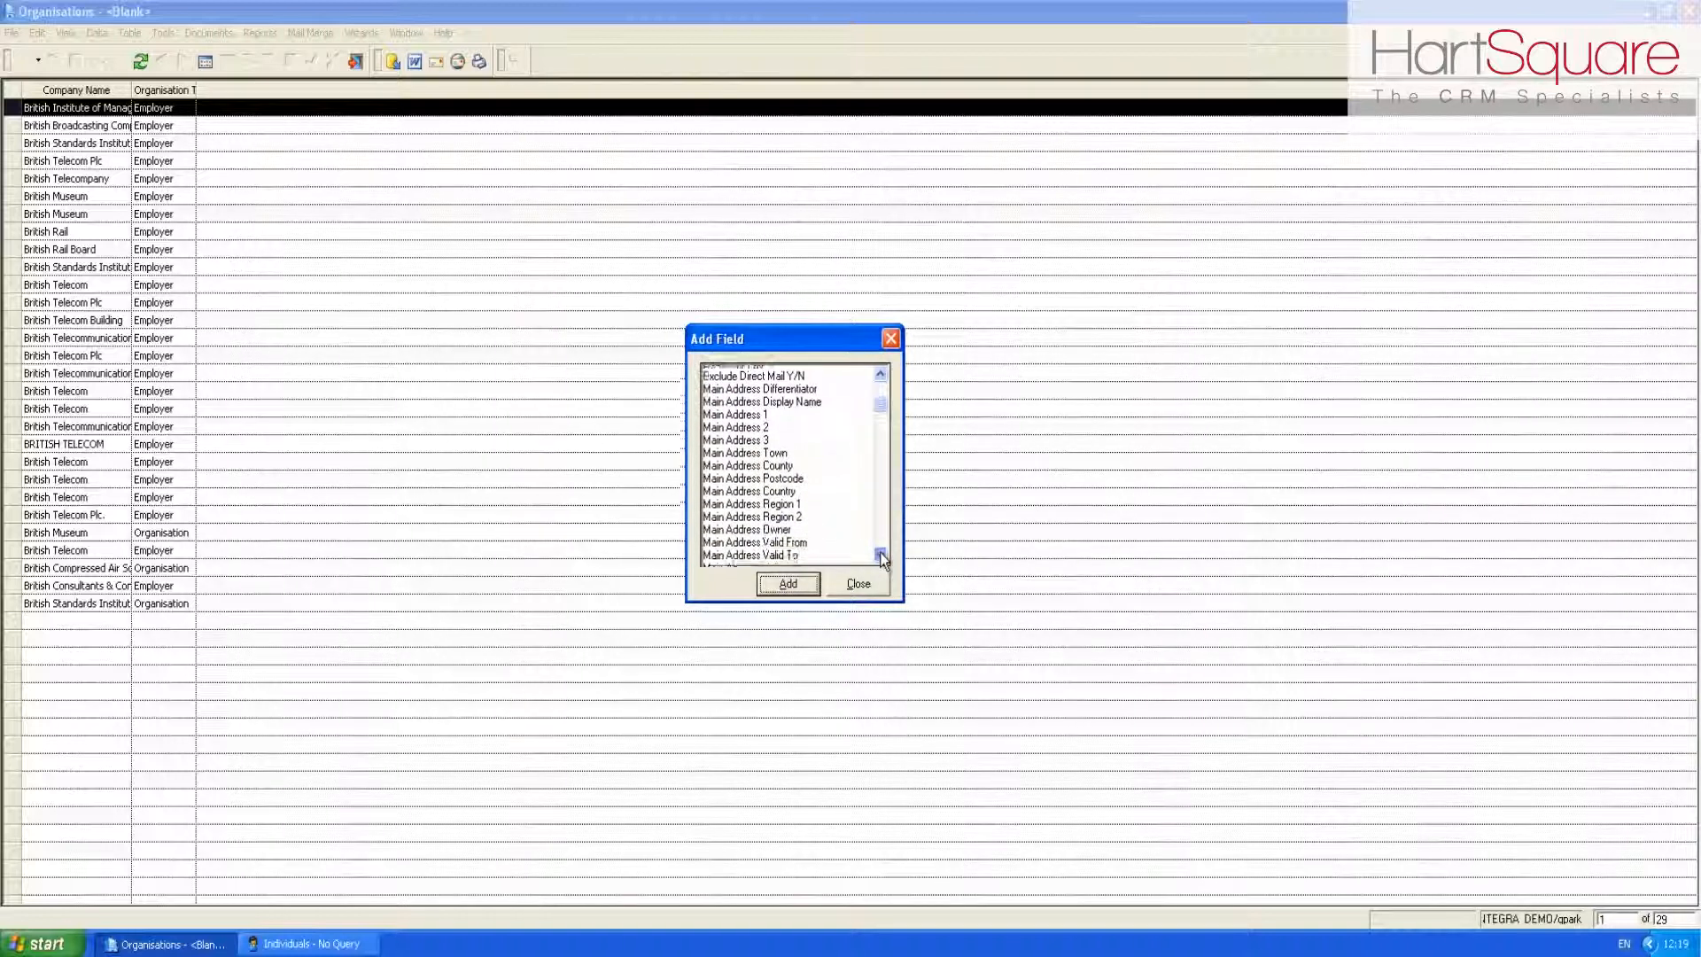
pyautogui.click(762, 424)
pyautogui.click(788, 583)
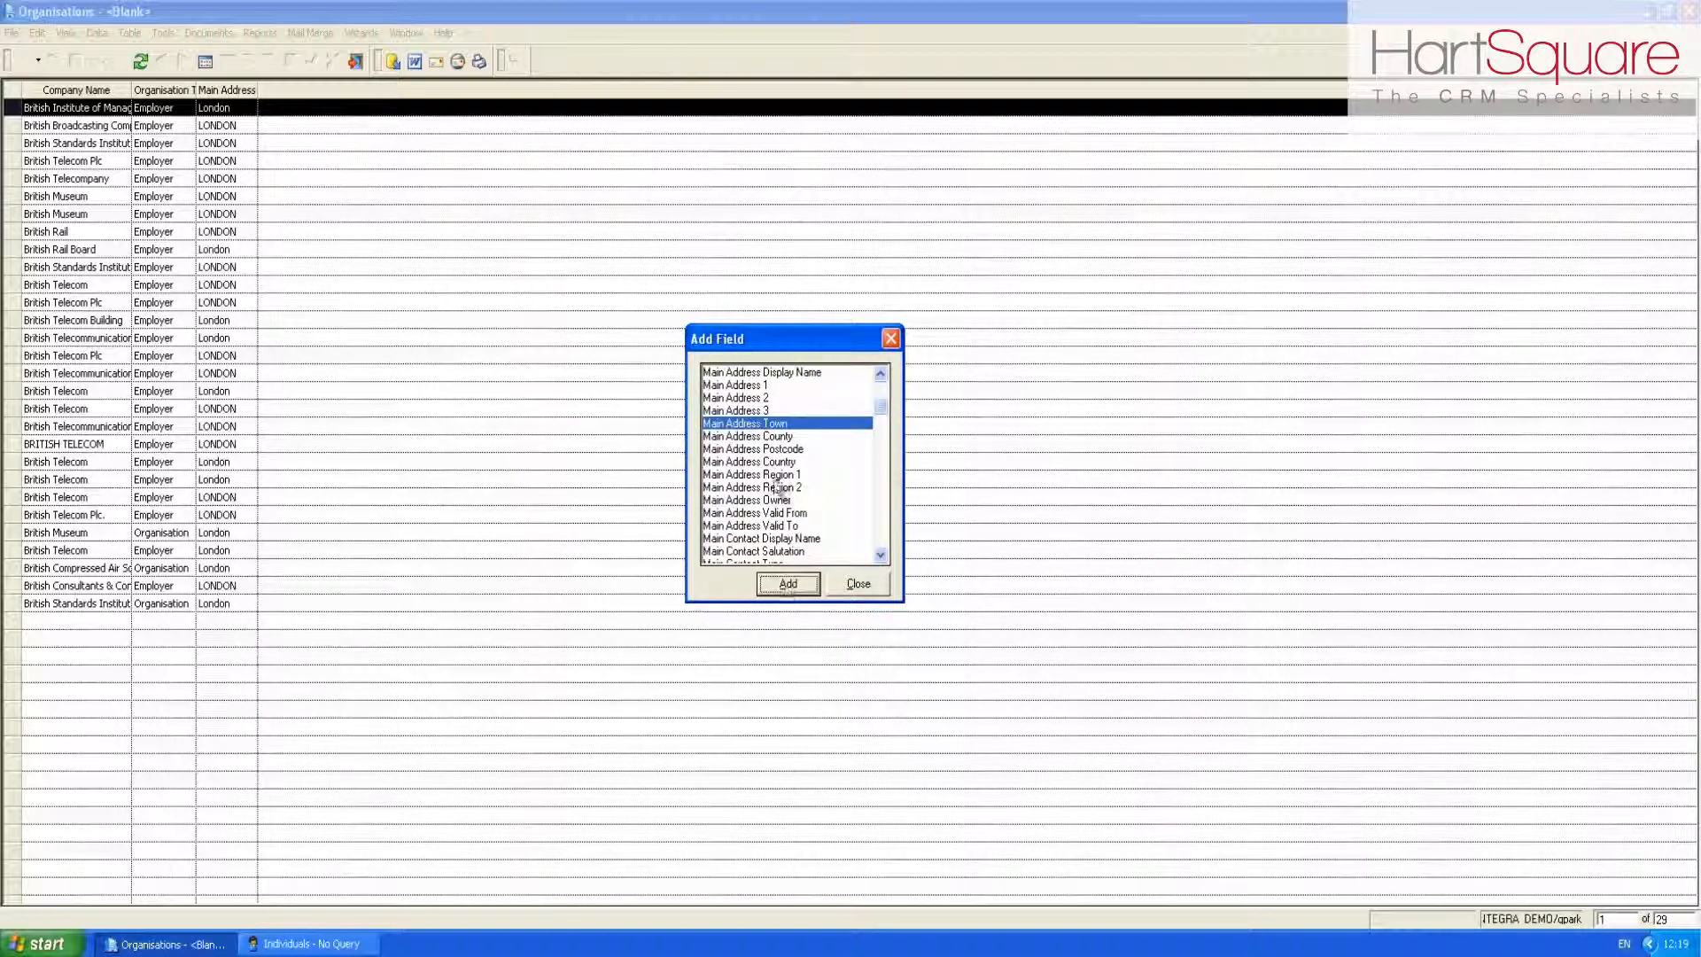
pyautogui.doubleClick(771, 449)
pyautogui.doubleClick(767, 539)
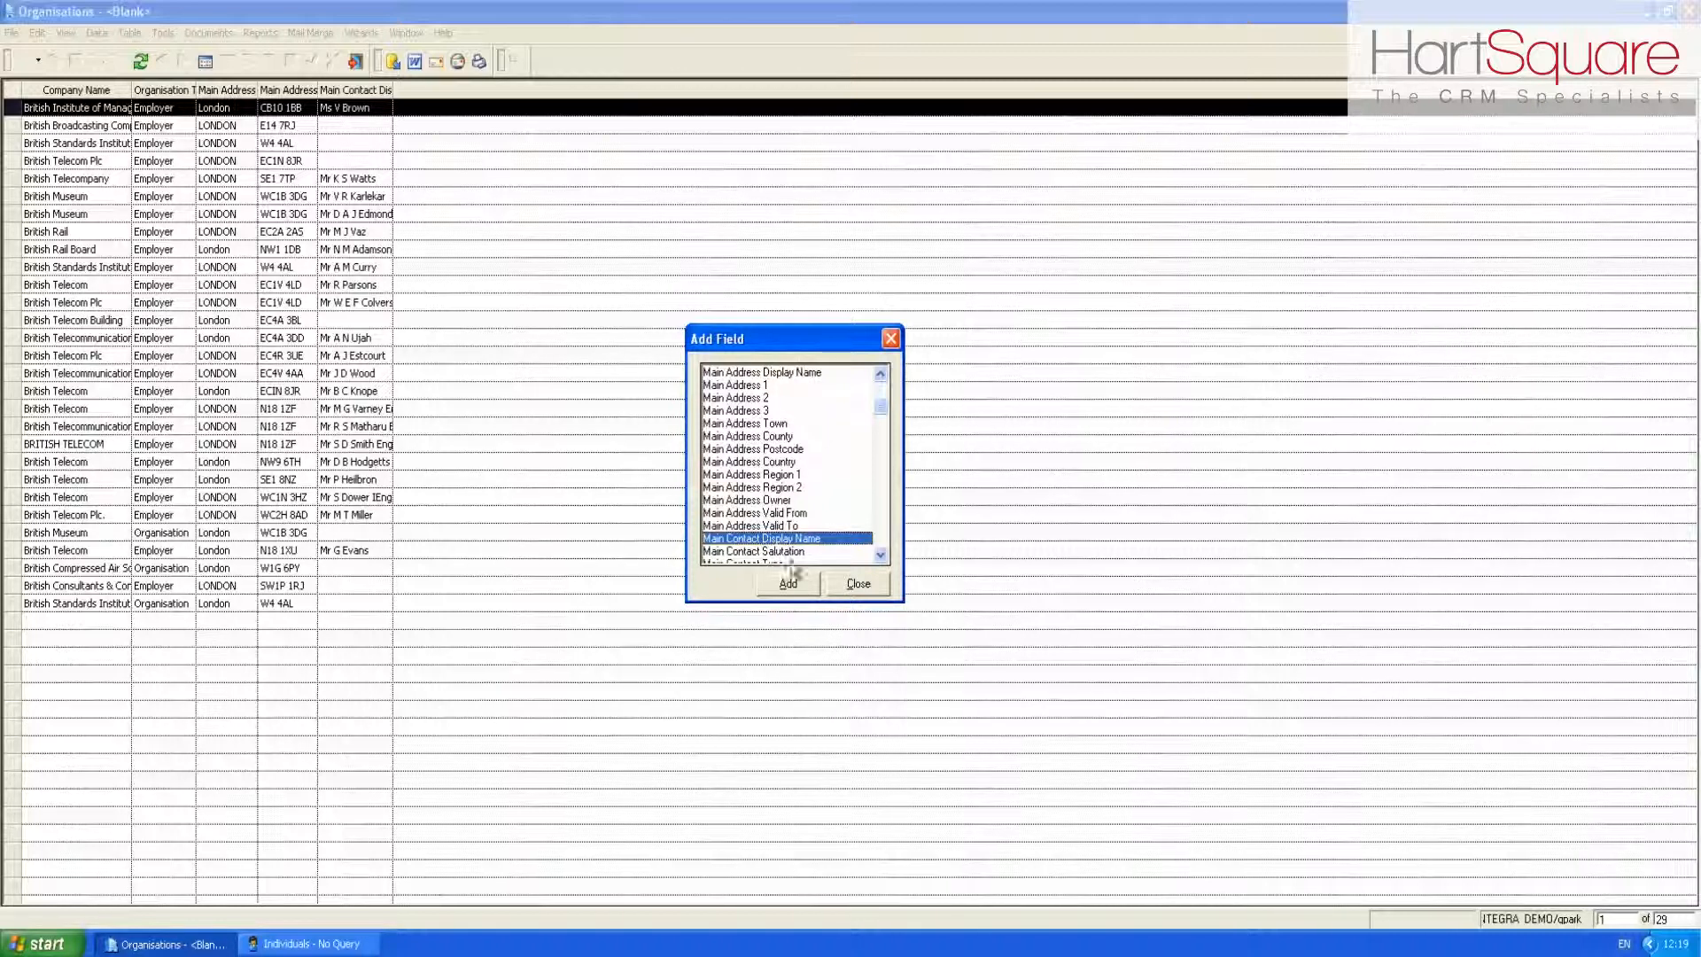
pyautogui.click(860, 590)
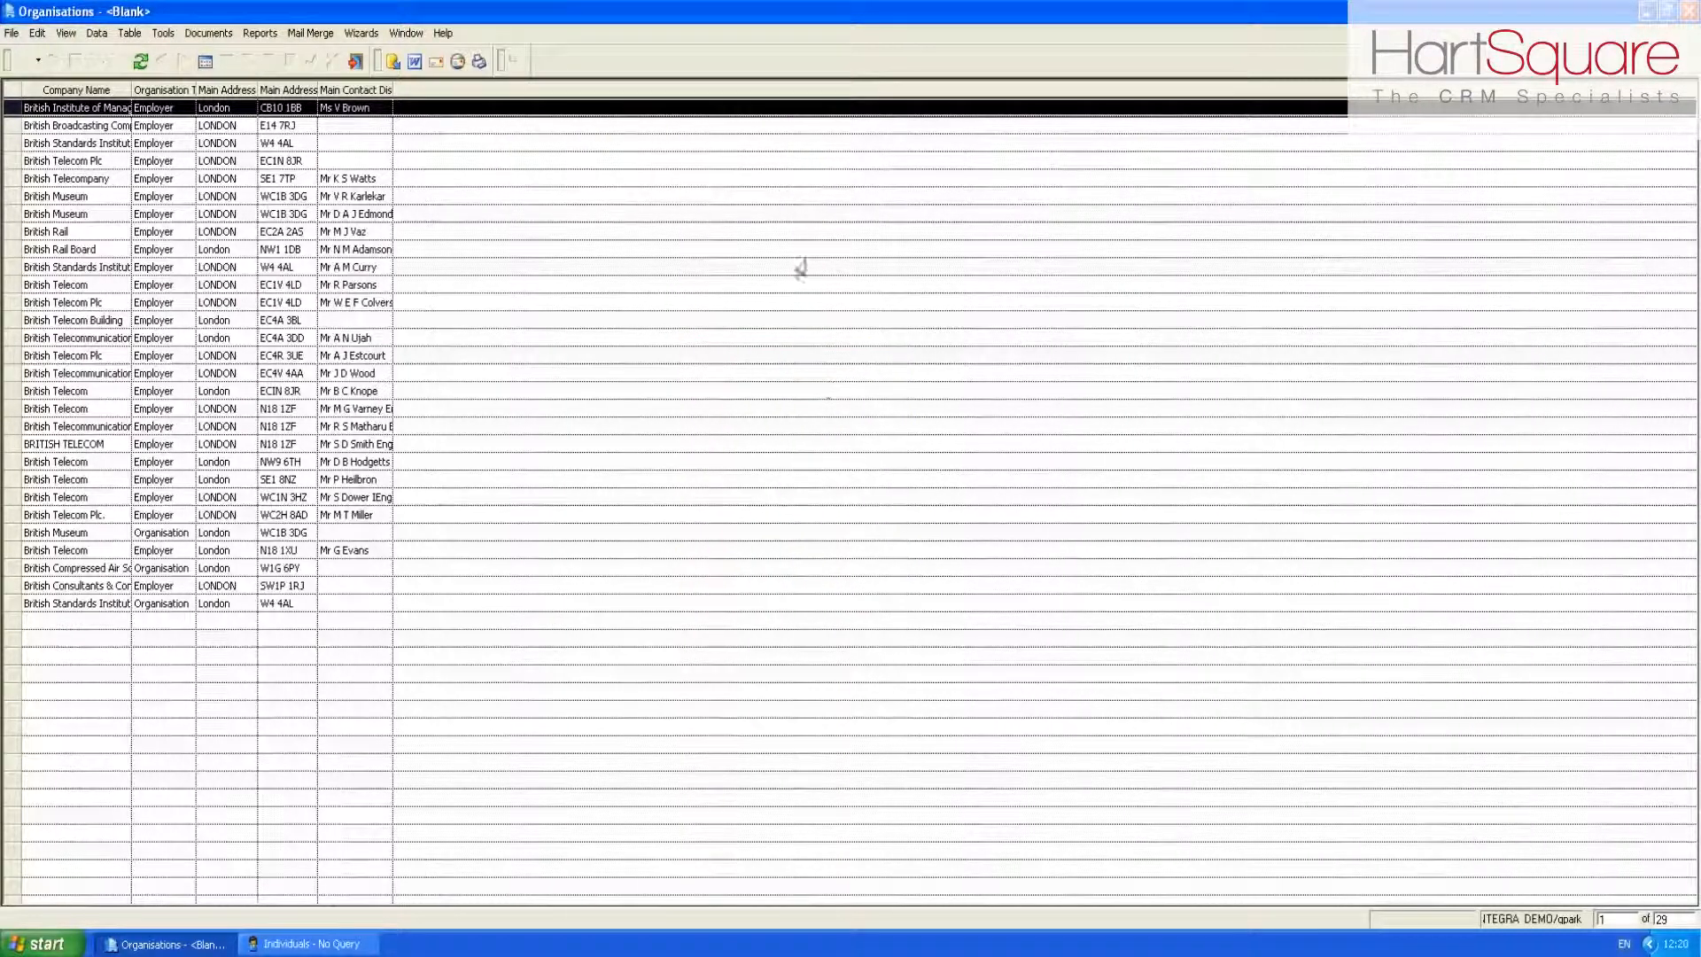
# - Add the Status field from the organisation record form to the list view and return to the list
pyautogui.rightClick(786, 97)
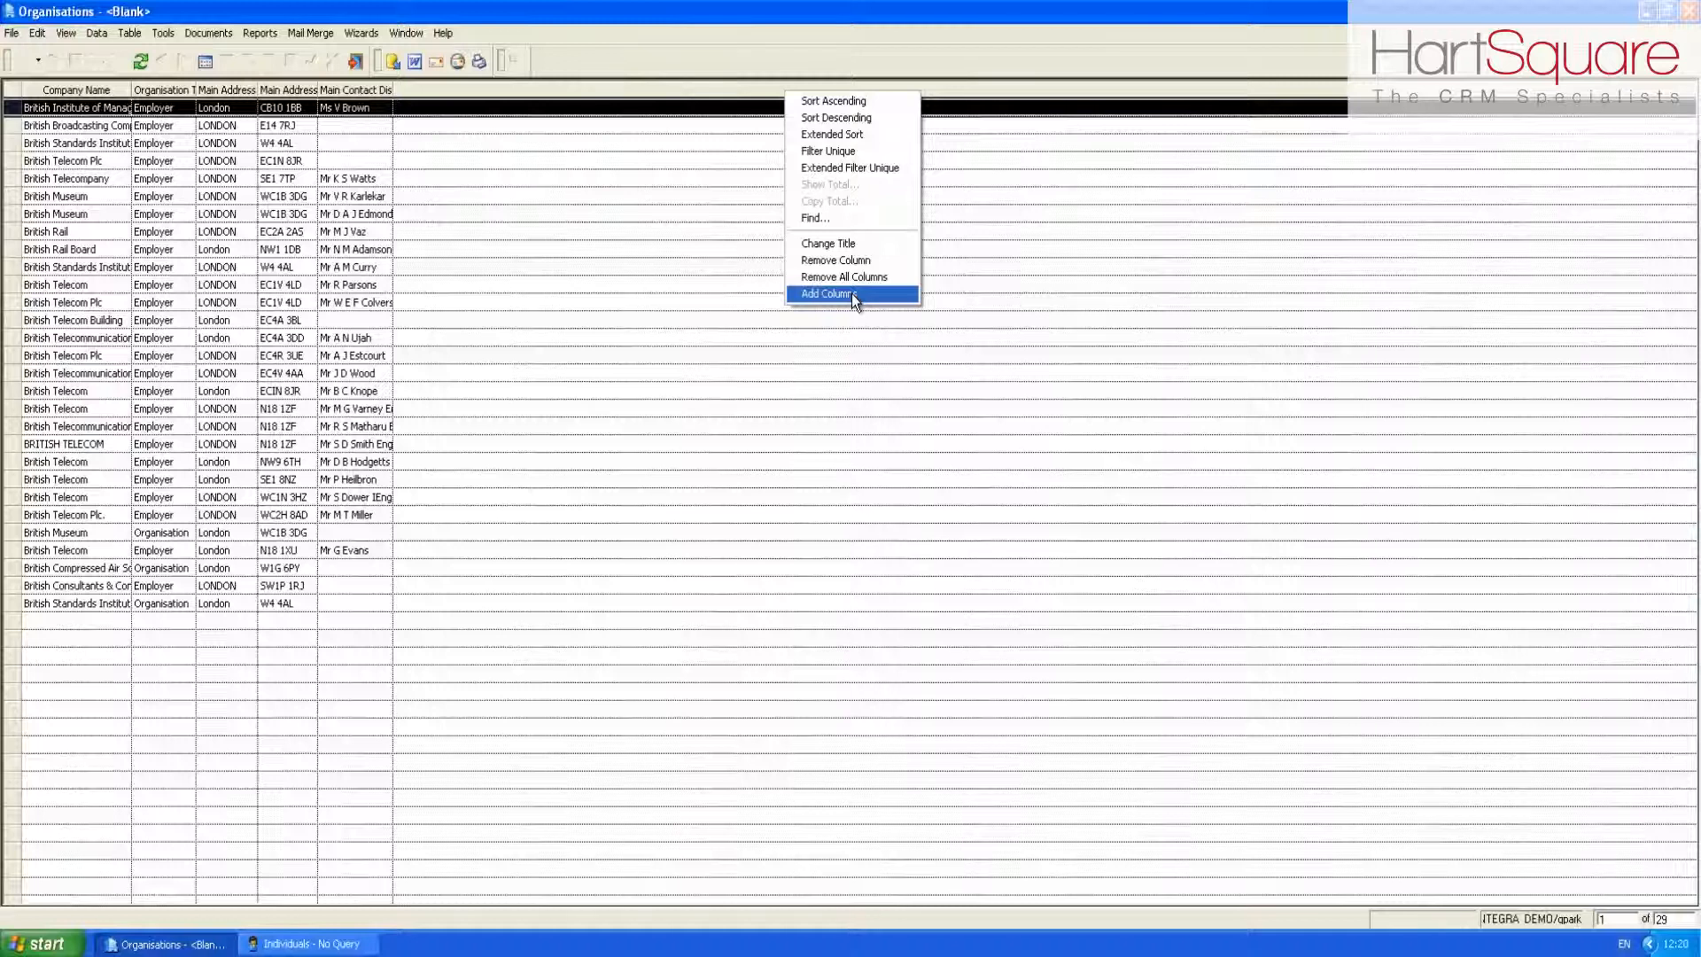
pyautogui.click(940, 96)
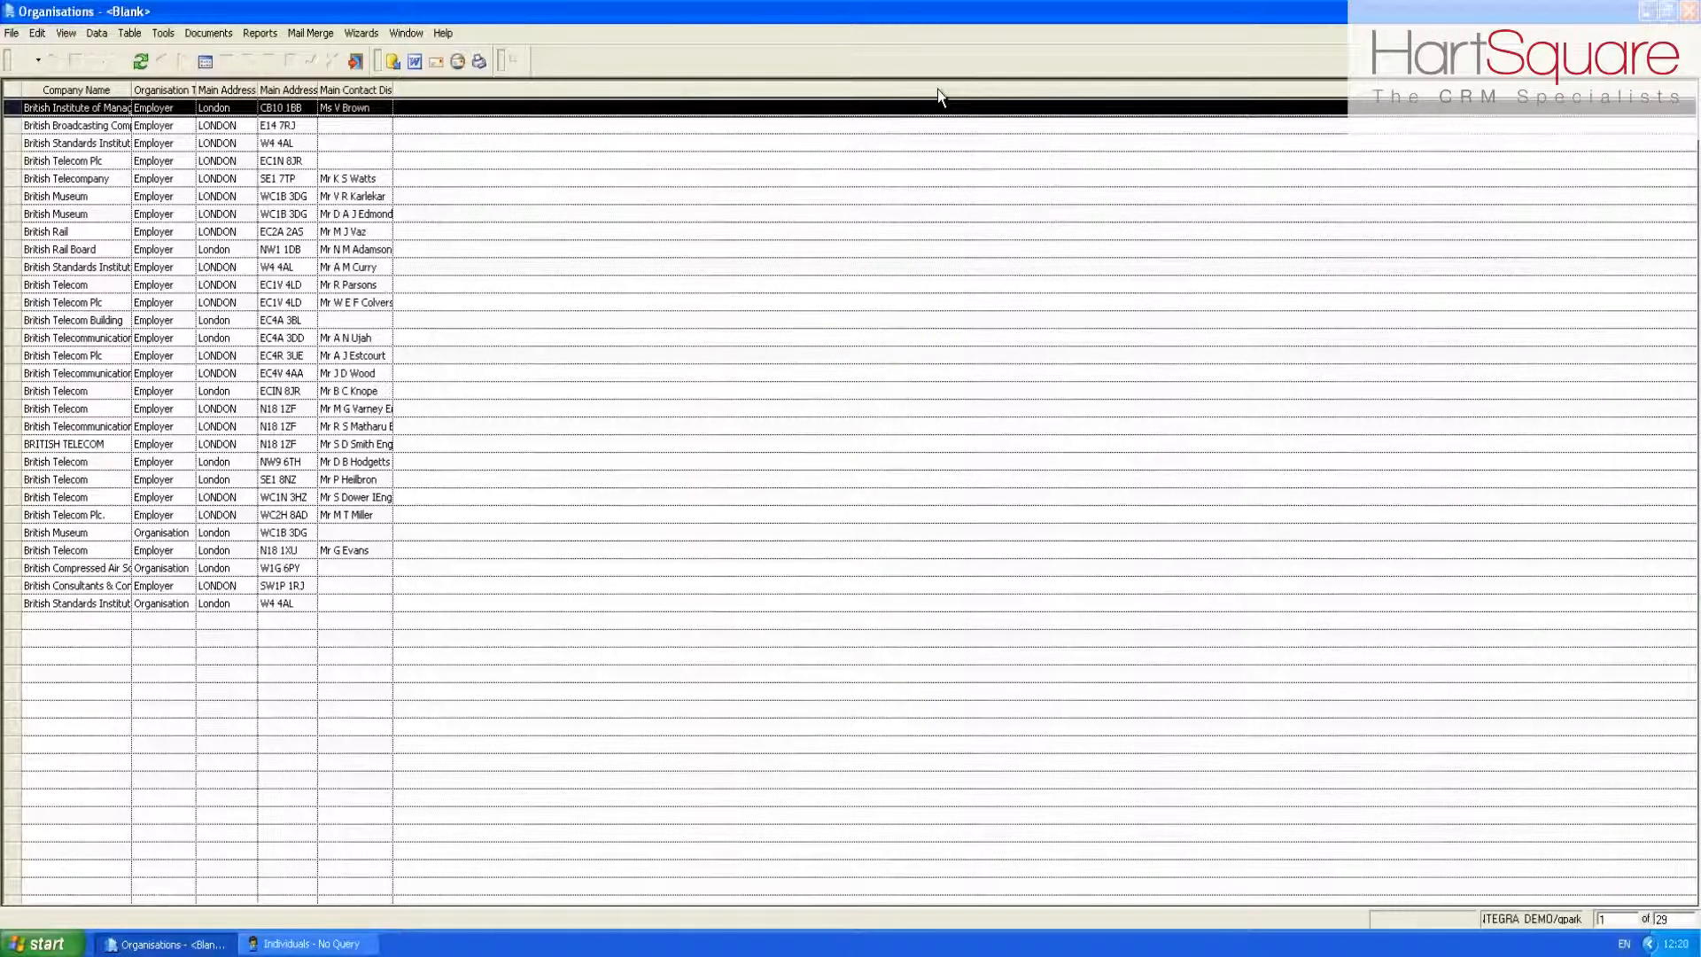
pyautogui.click(210, 58)
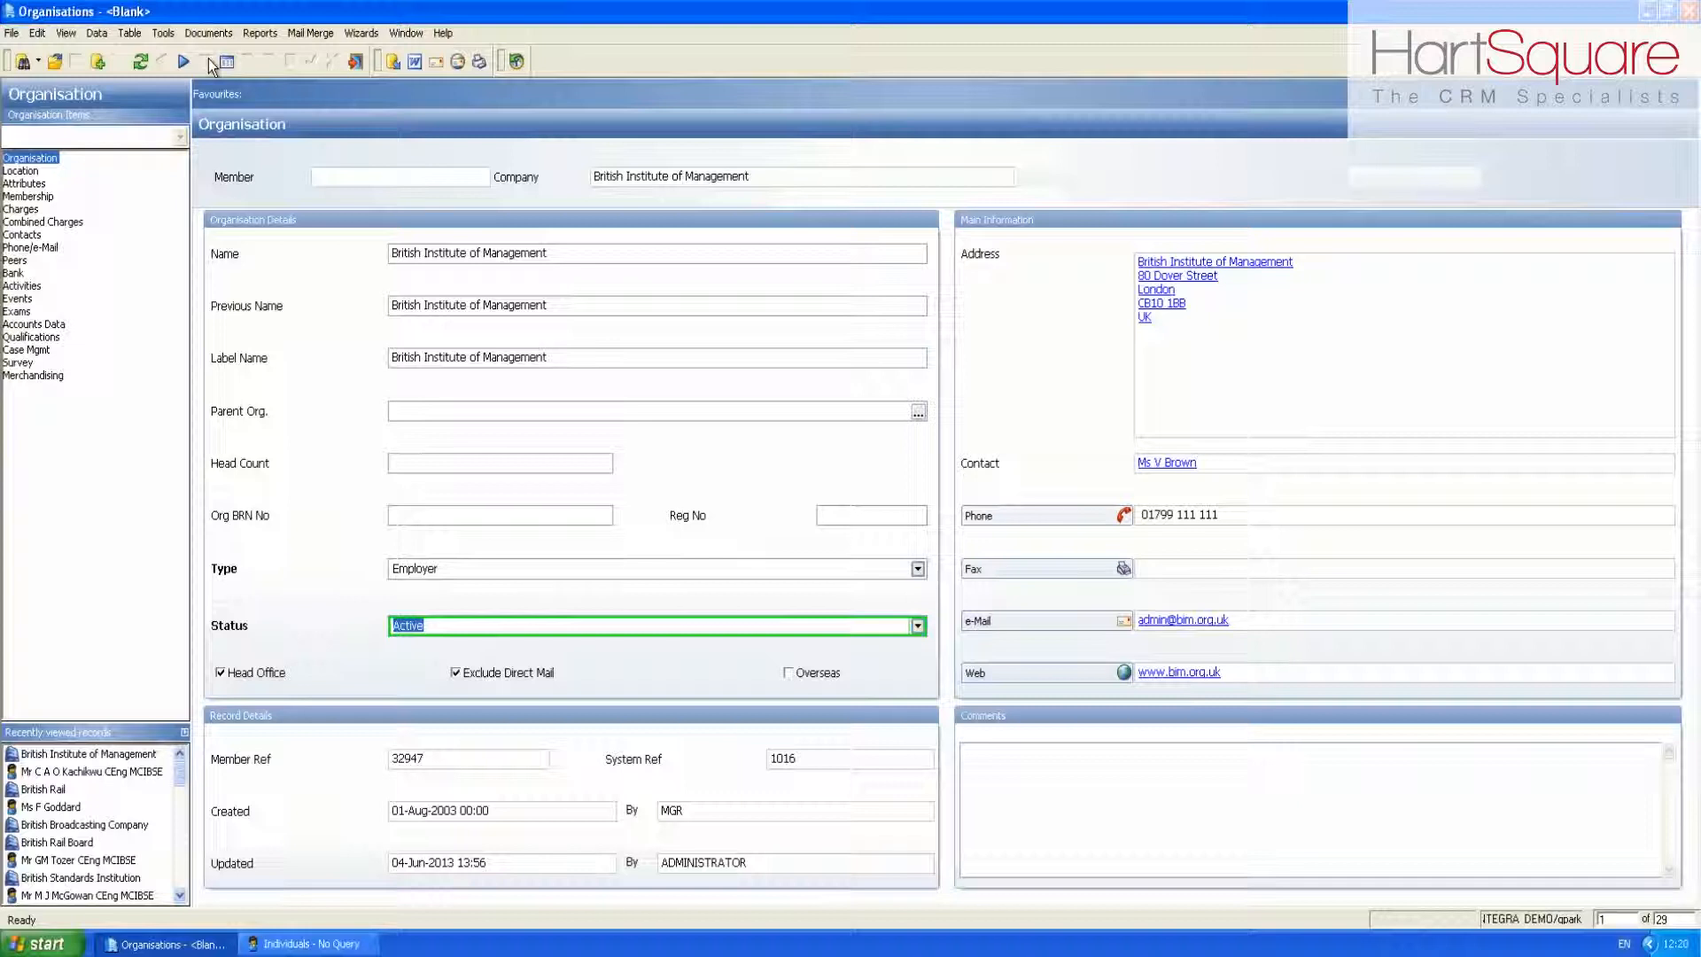
pyautogui.rightClick(453, 625)
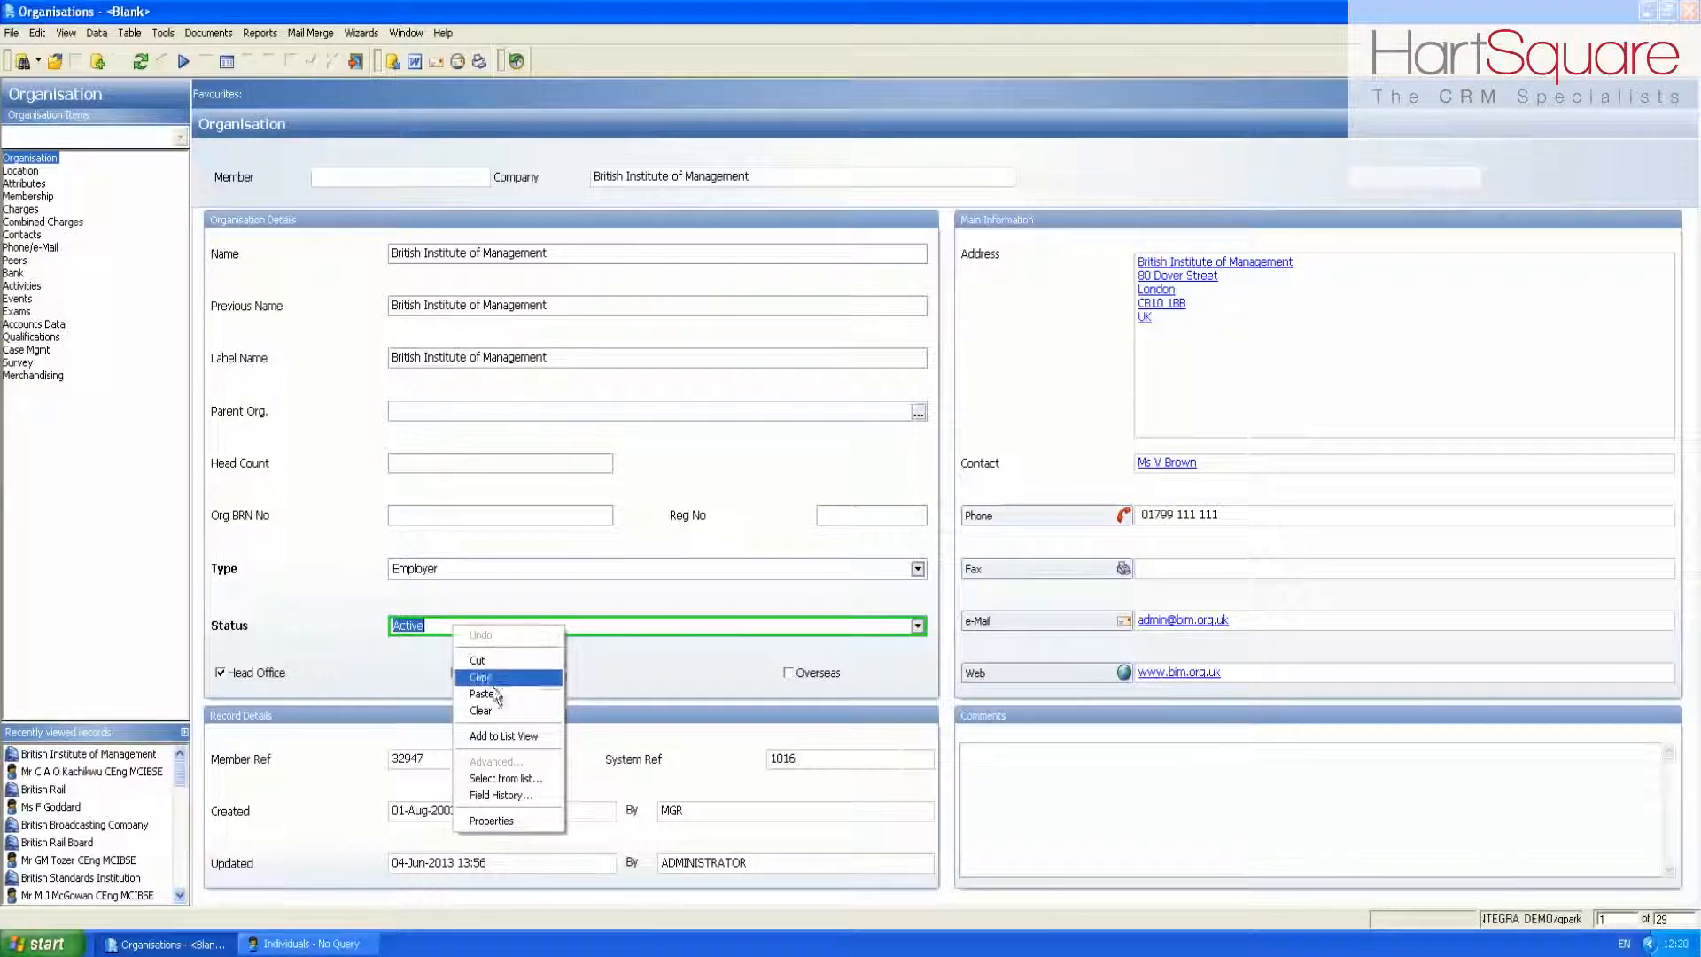
pyautogui.click(518, 739)
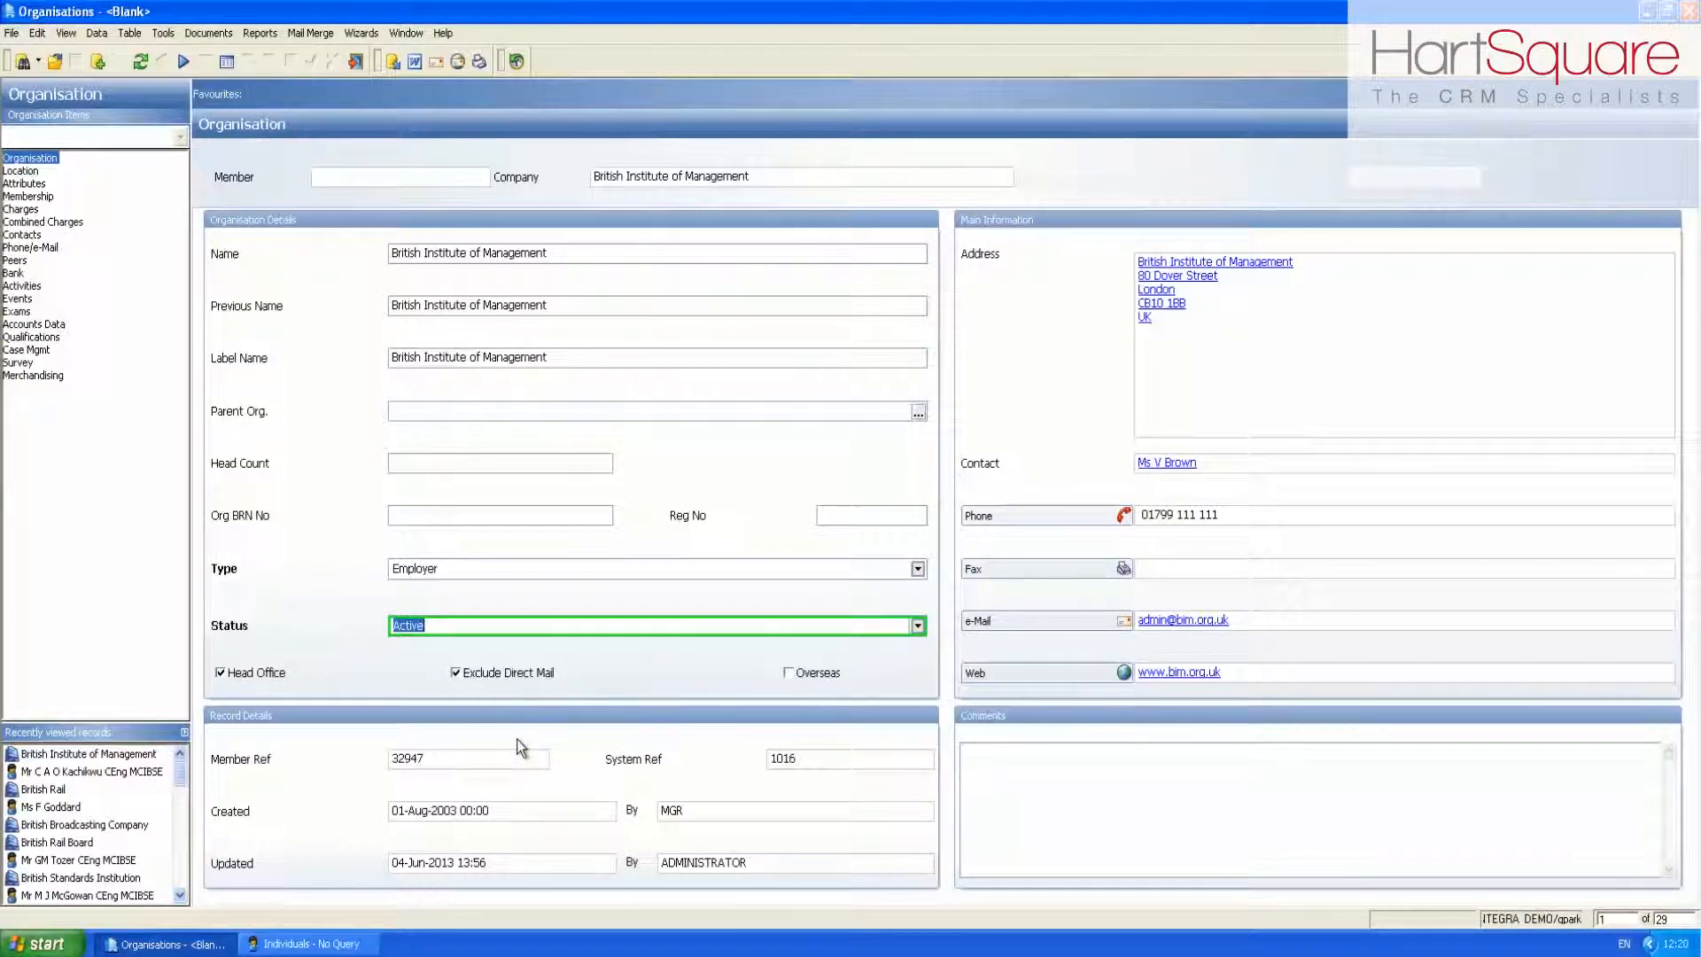
pyautogui.click(227, 64)
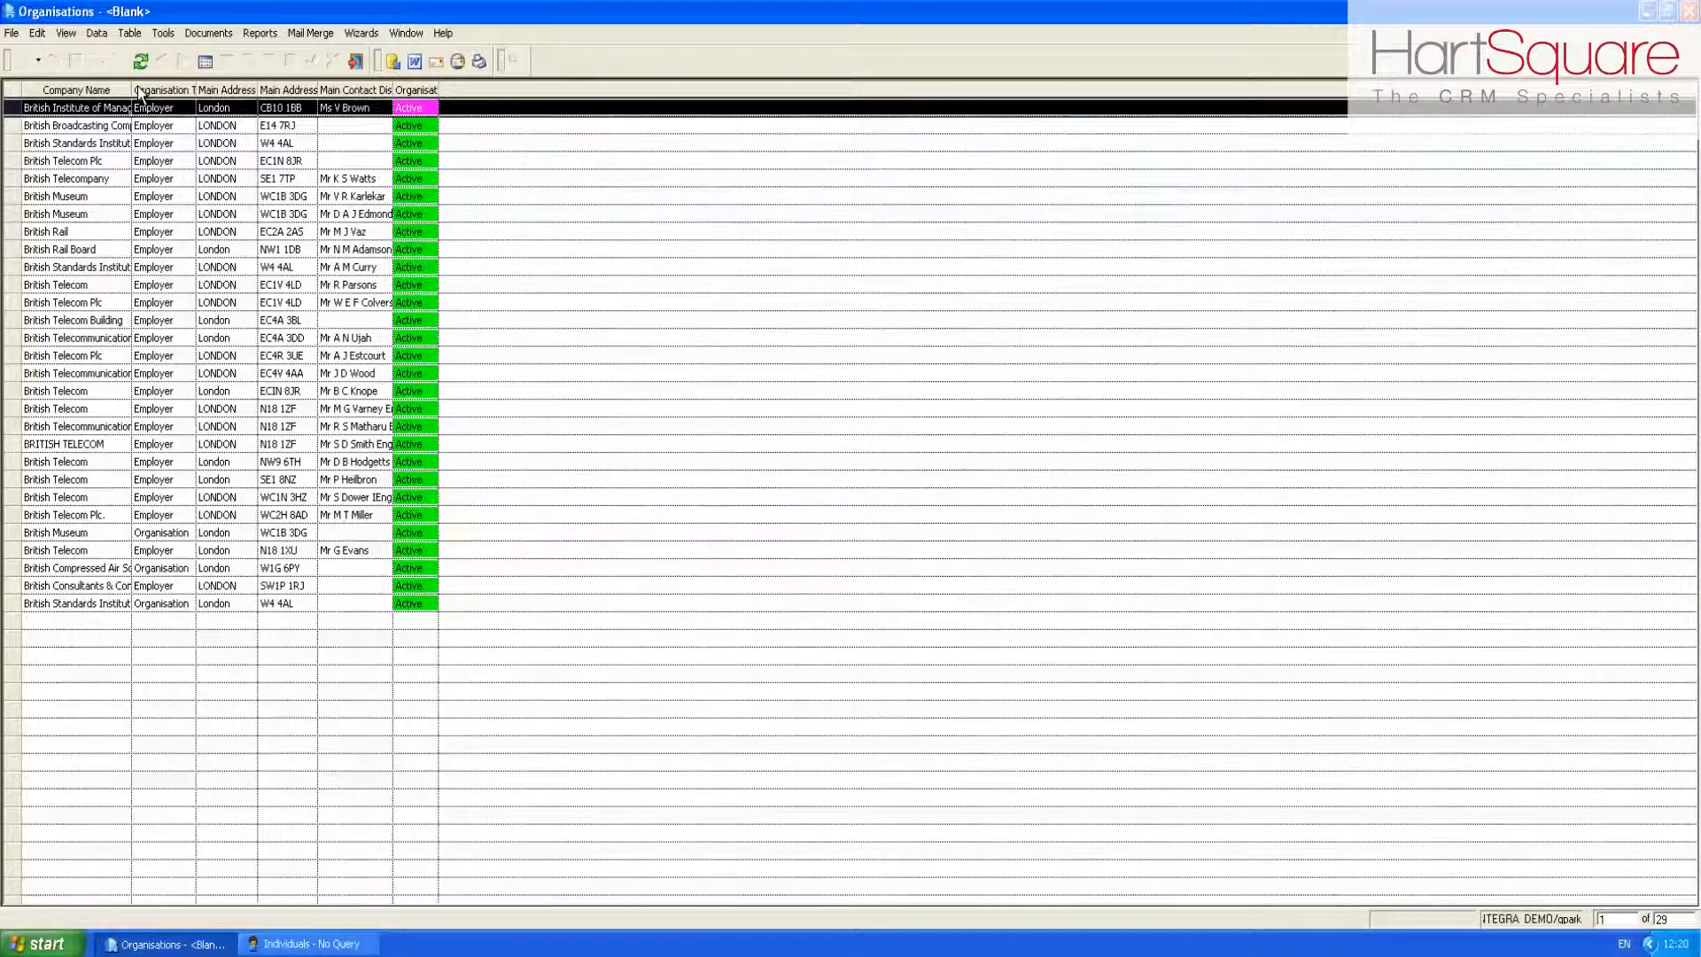
# - Widen the organisation list columns to fit their contents and open the British Broadcasting Company record
pyautogui.moveTo(130, 86); pyautogui.dragTo(843, 88)
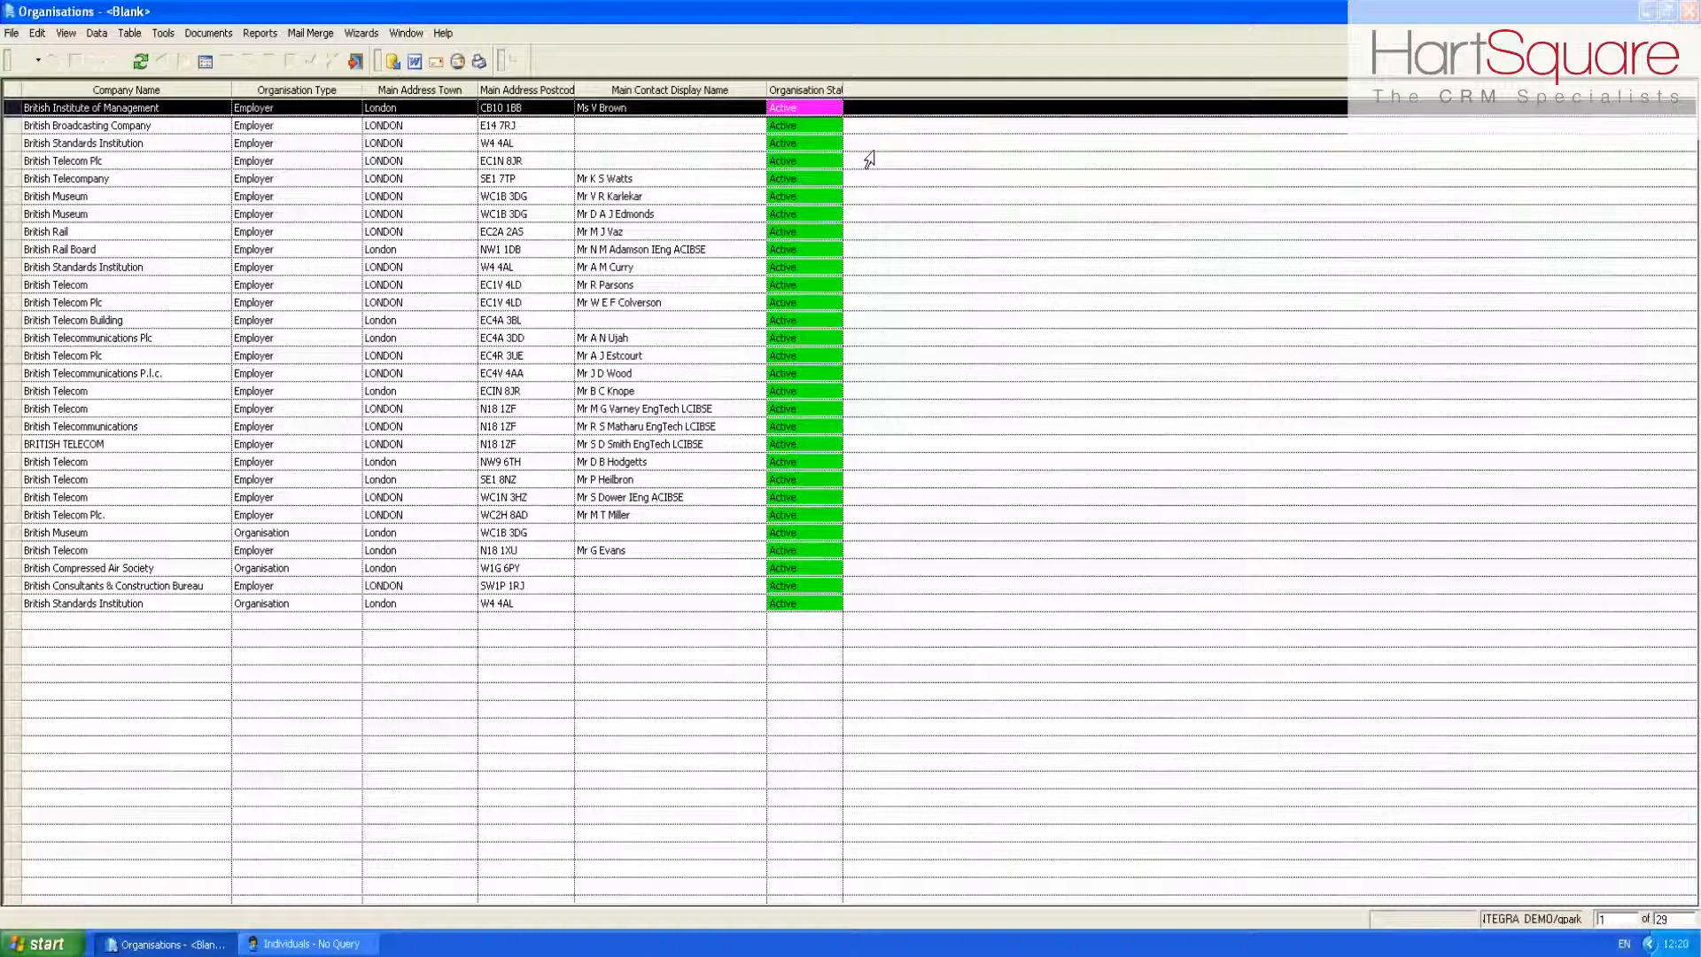
pyautogui.click(715, 128)
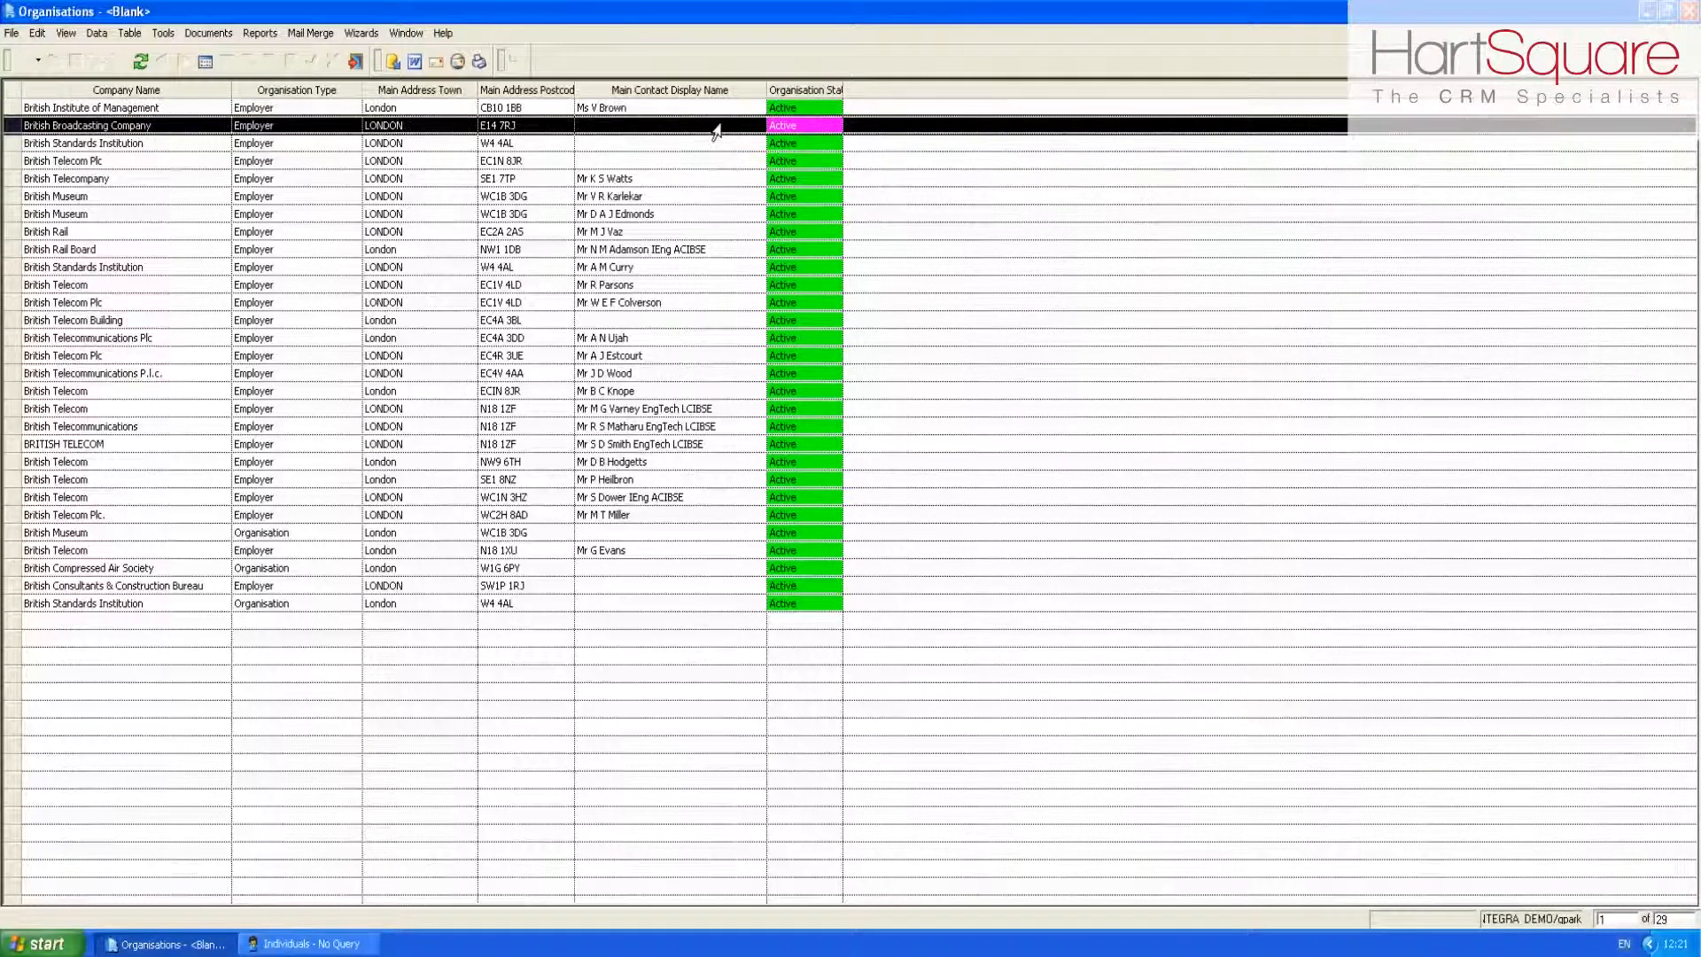
pyautogui.click(210, 58)
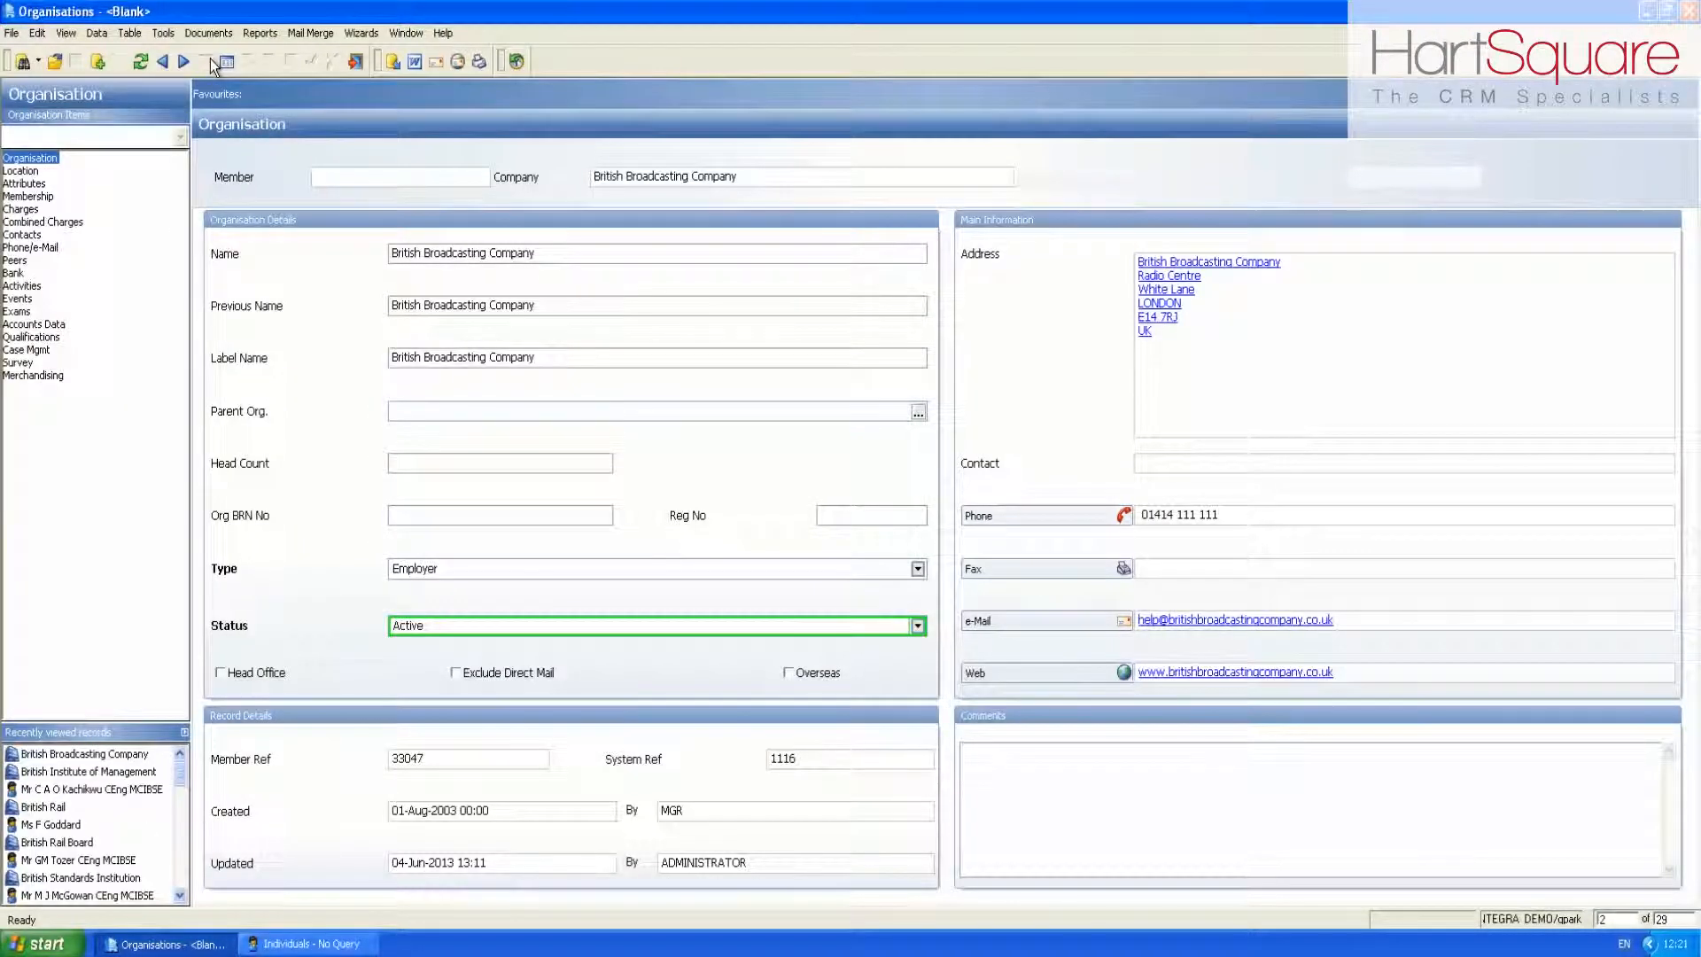
# - Switch to the Individuals window and start a query for membership status Active and class Member
pyautogui.click(407, 35)
pyautogui.moveTo(468, 55)
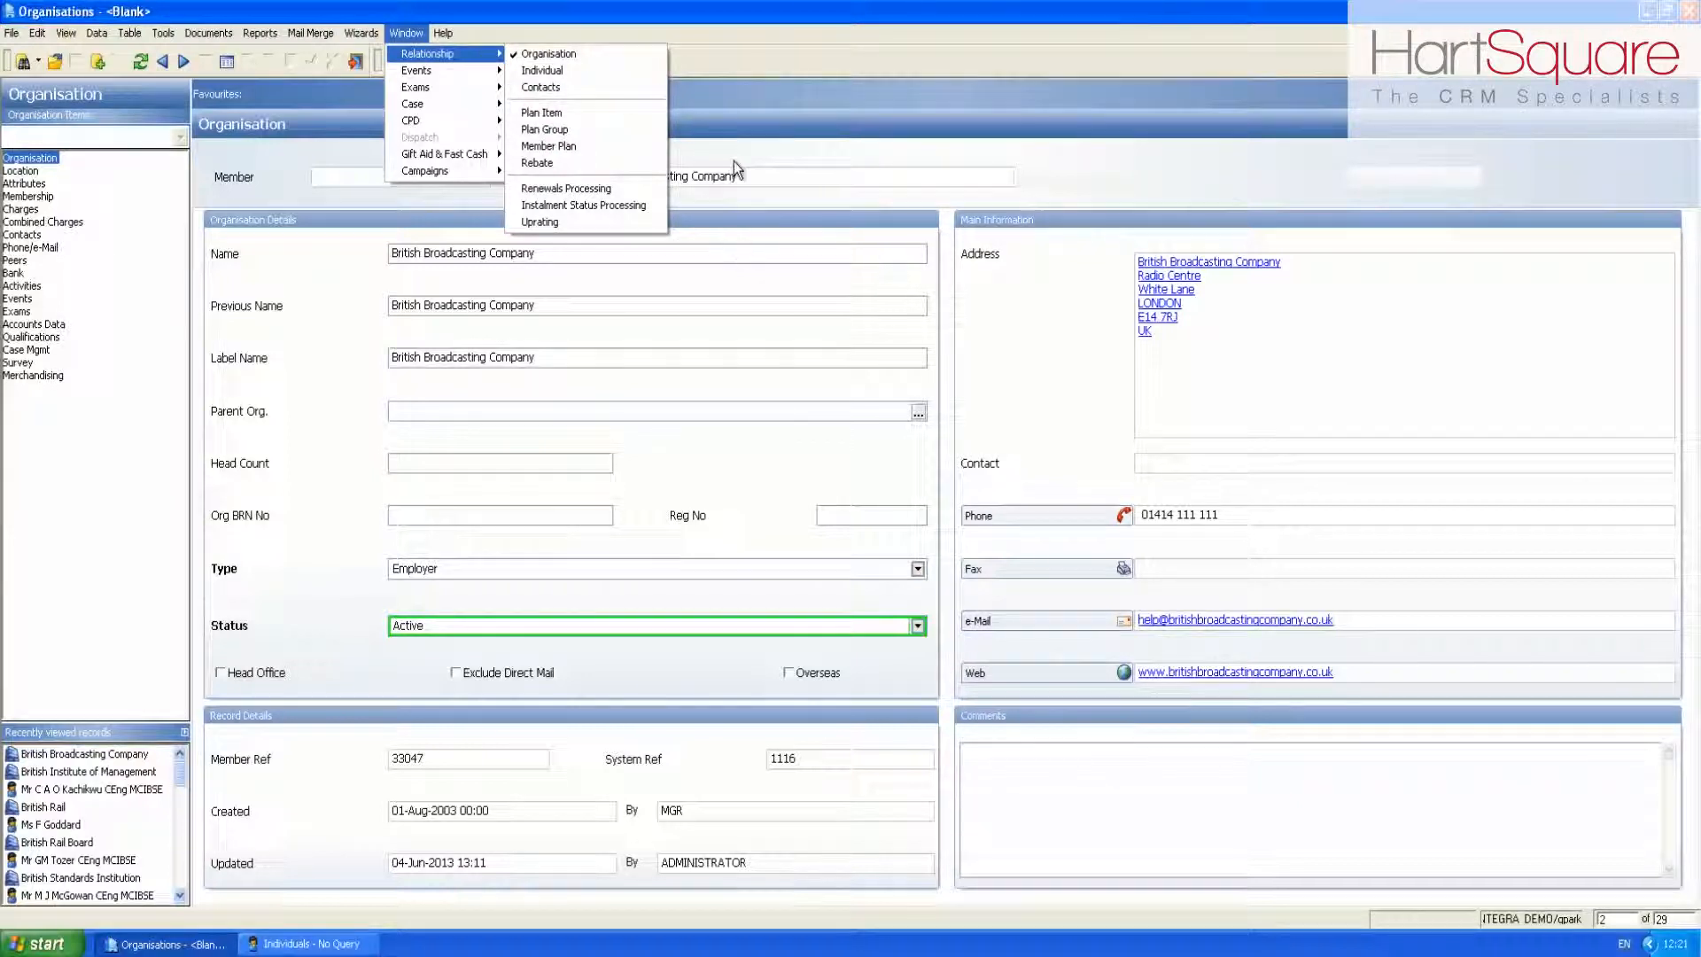
pyautogui.click(315, 944)
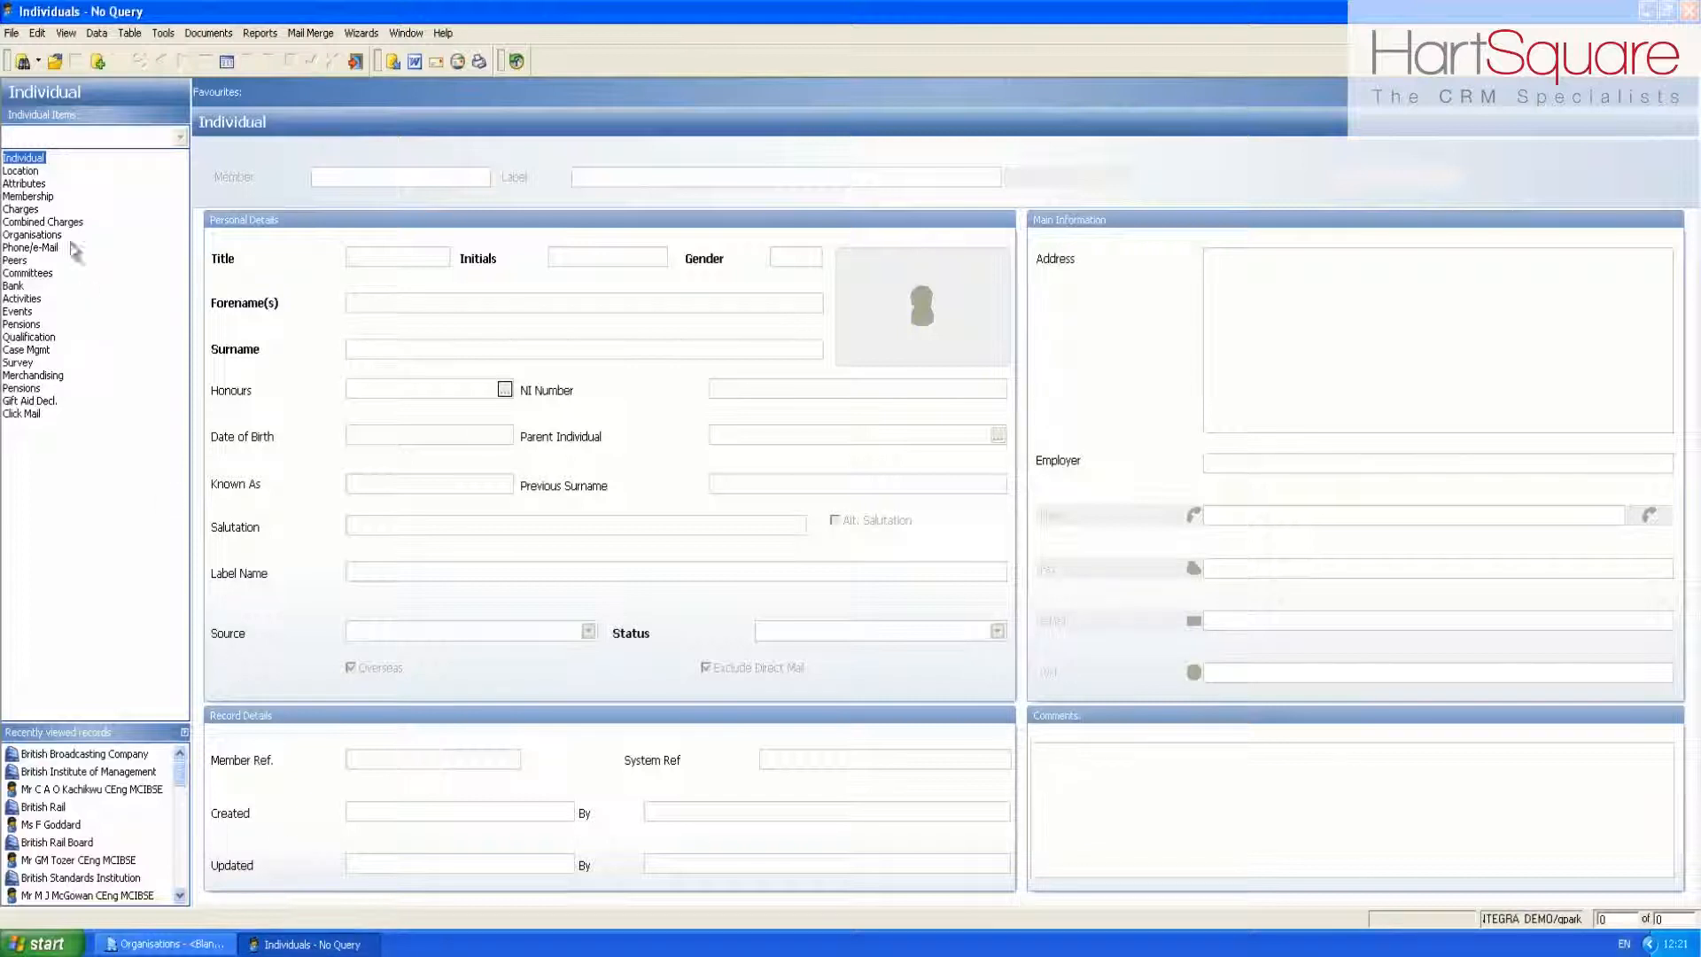
pyautogui.click(23, 62)
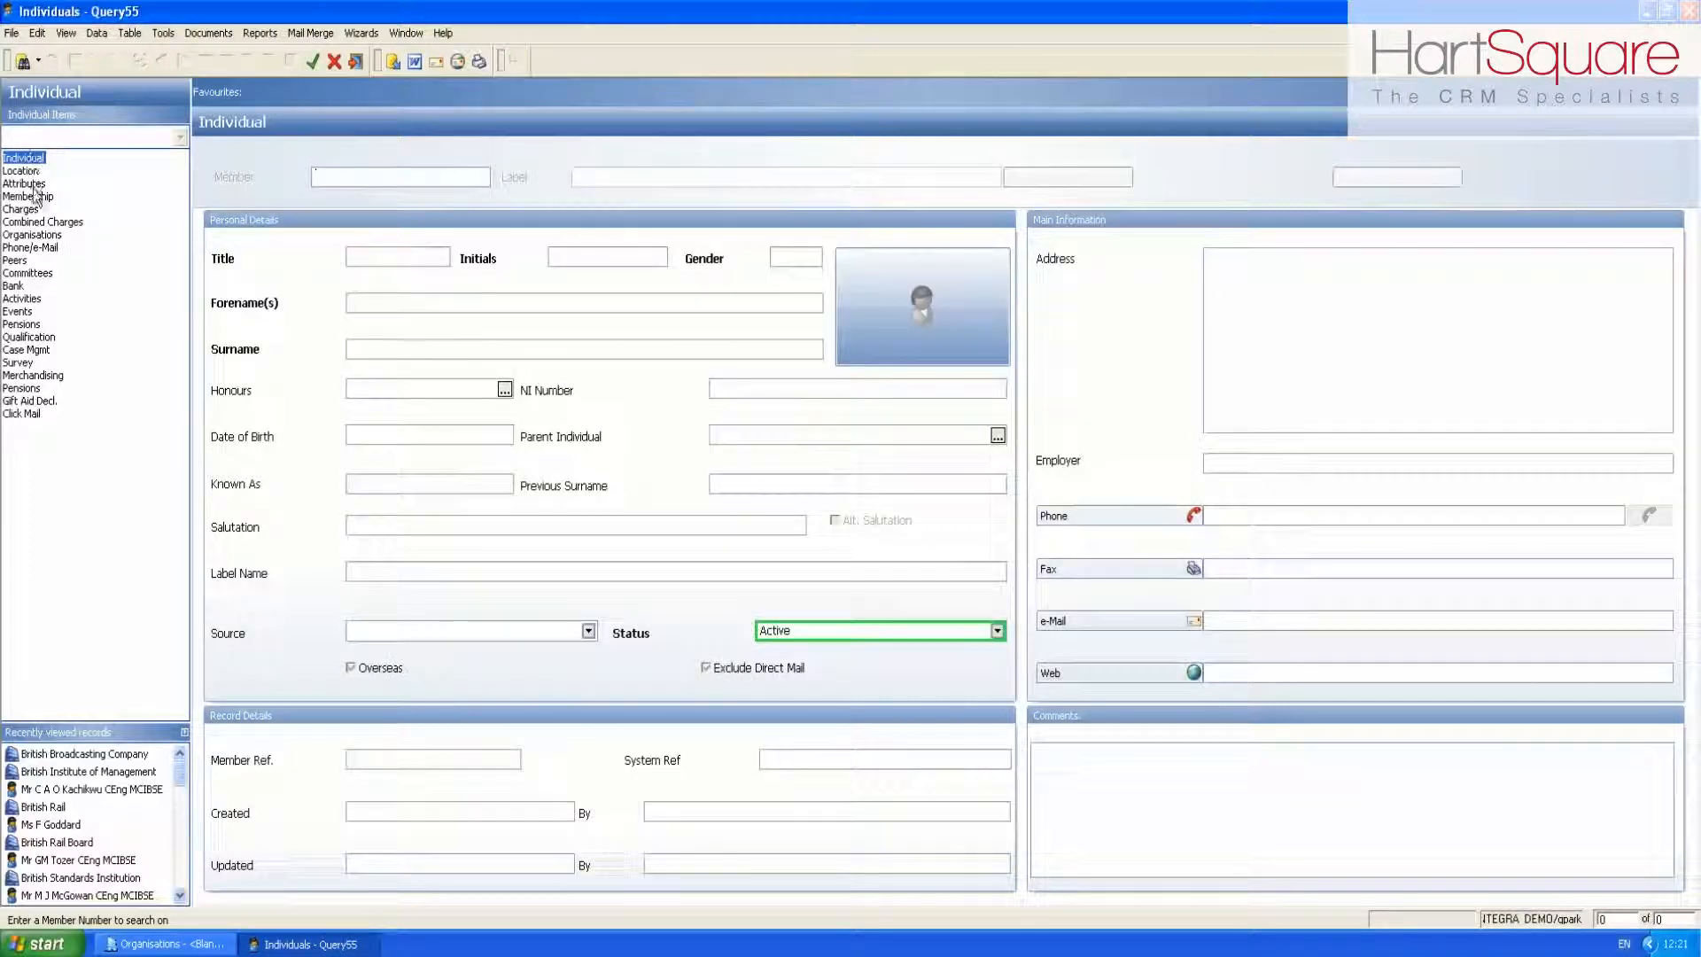
pyautogui.click(29, 195)
pyautogui.click(740, 257)
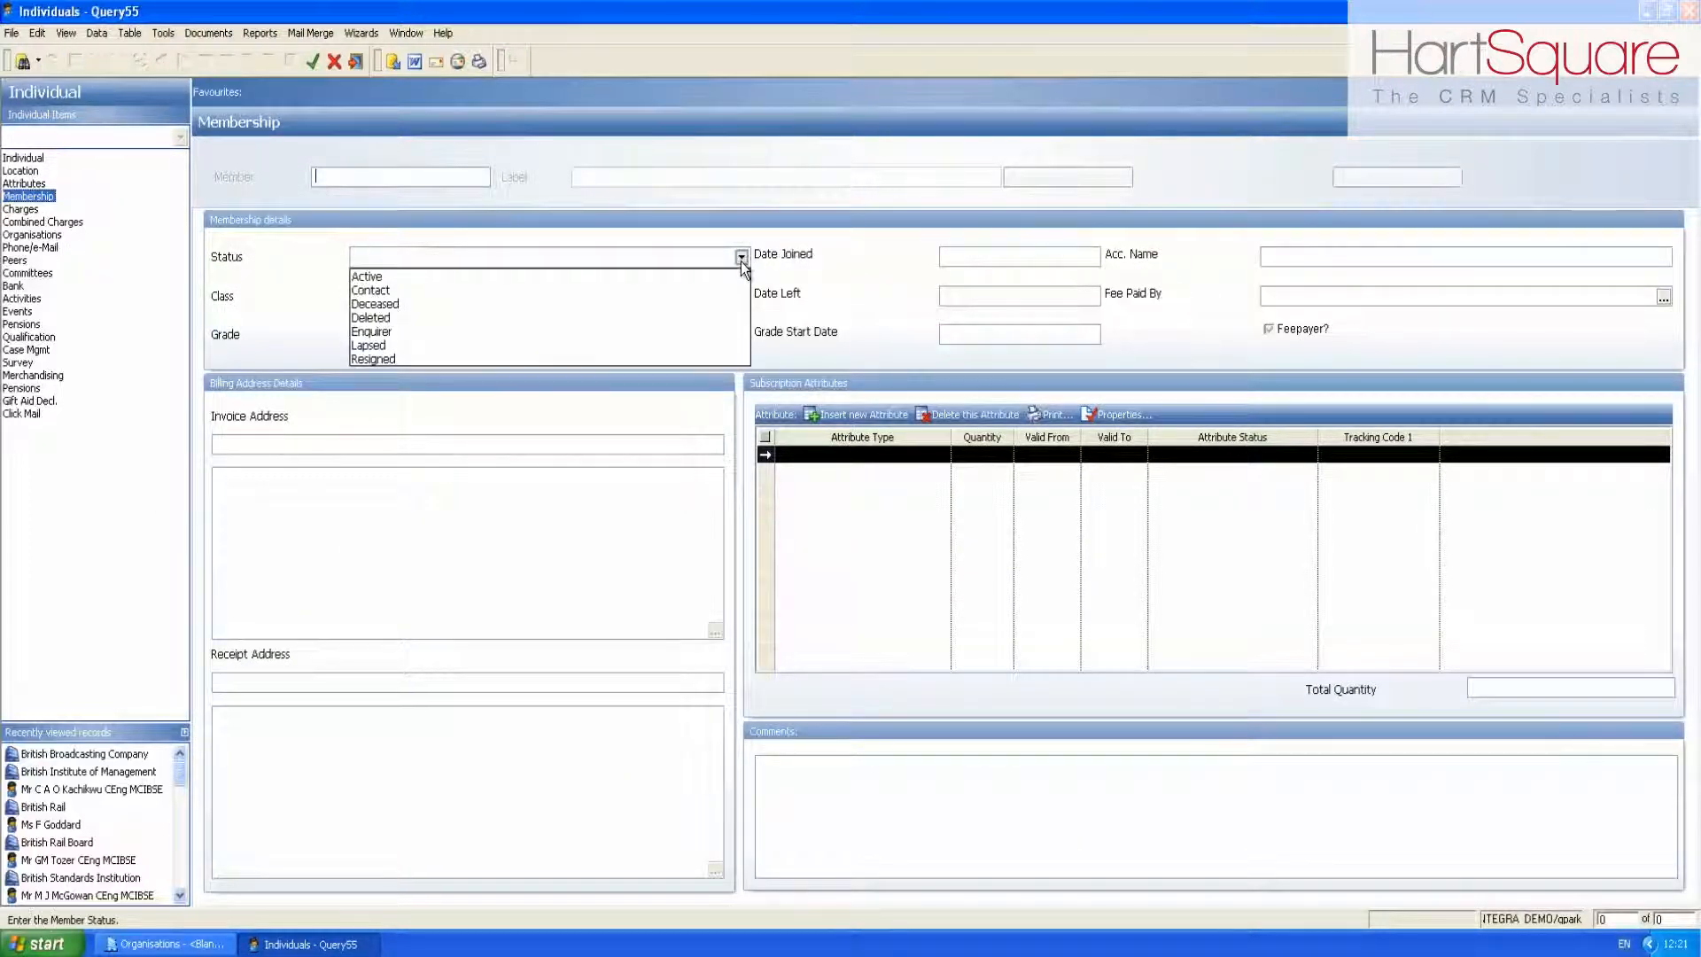
pyautogui.click(735, 272)
pyautogui.click(739, 297)
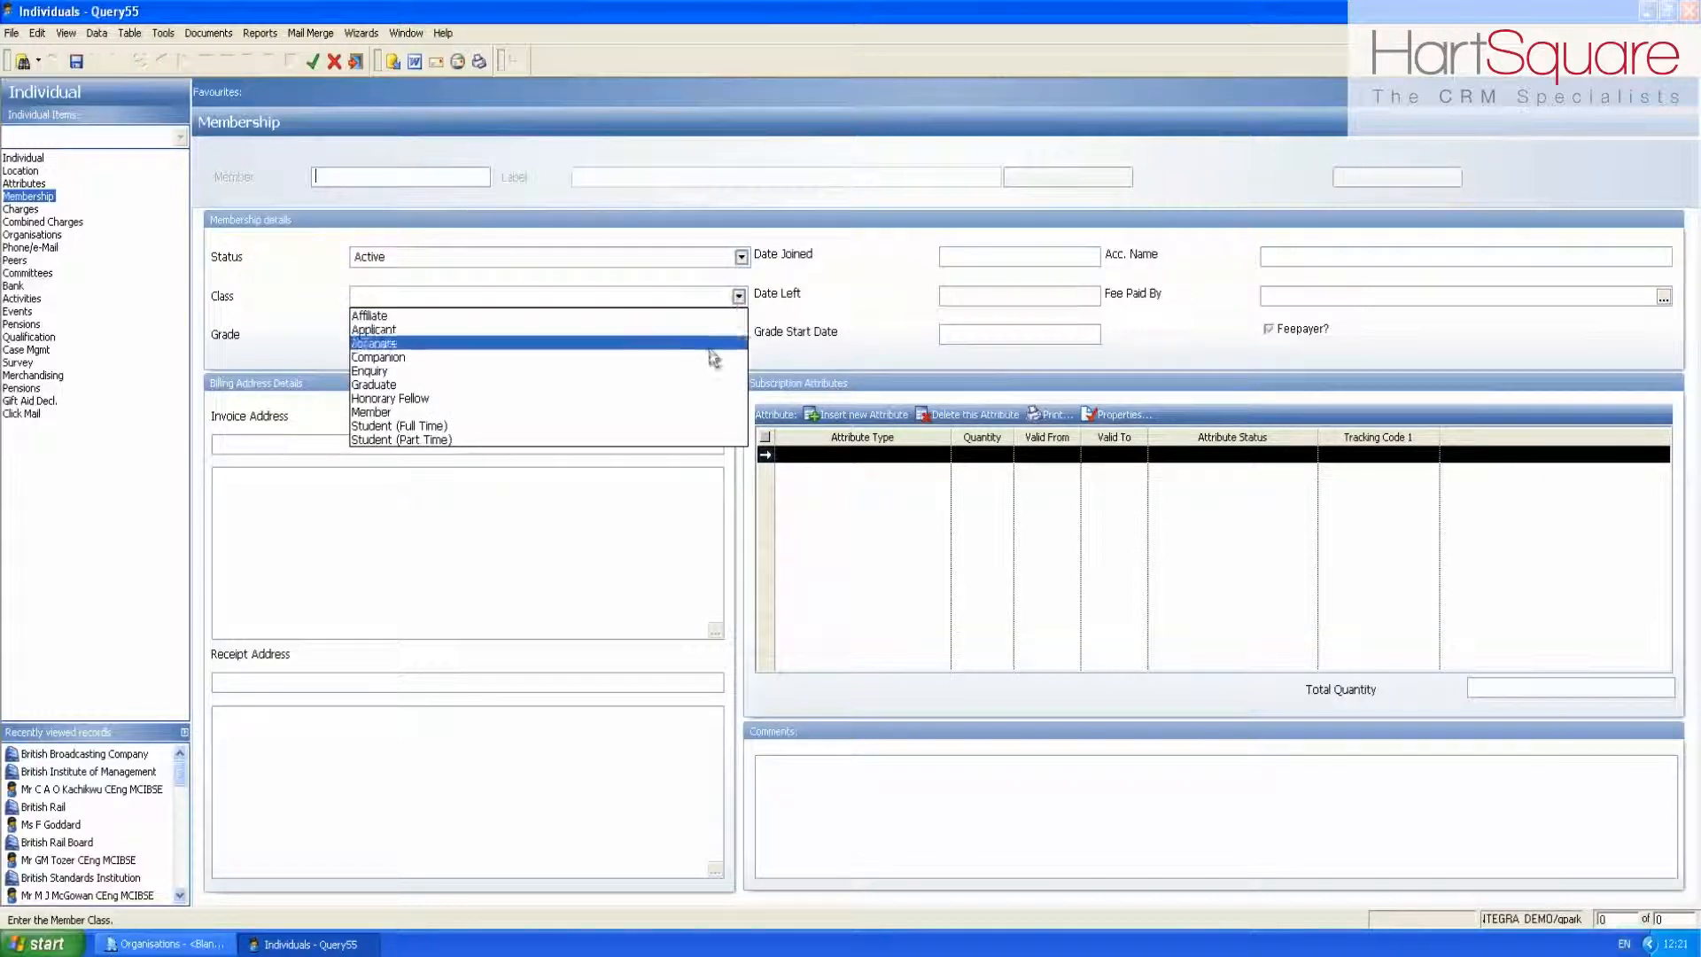
pyautogui.click(704, 412)
# - Limit the individuals query to main addresses in the town london with postcode SE%, and run it
pyautogui.click(21, 172)
pyautogui.click(369, 758)
pyautogui.write('london')
pyautogui.click(382, 825)
pyautogui.write('SE%')
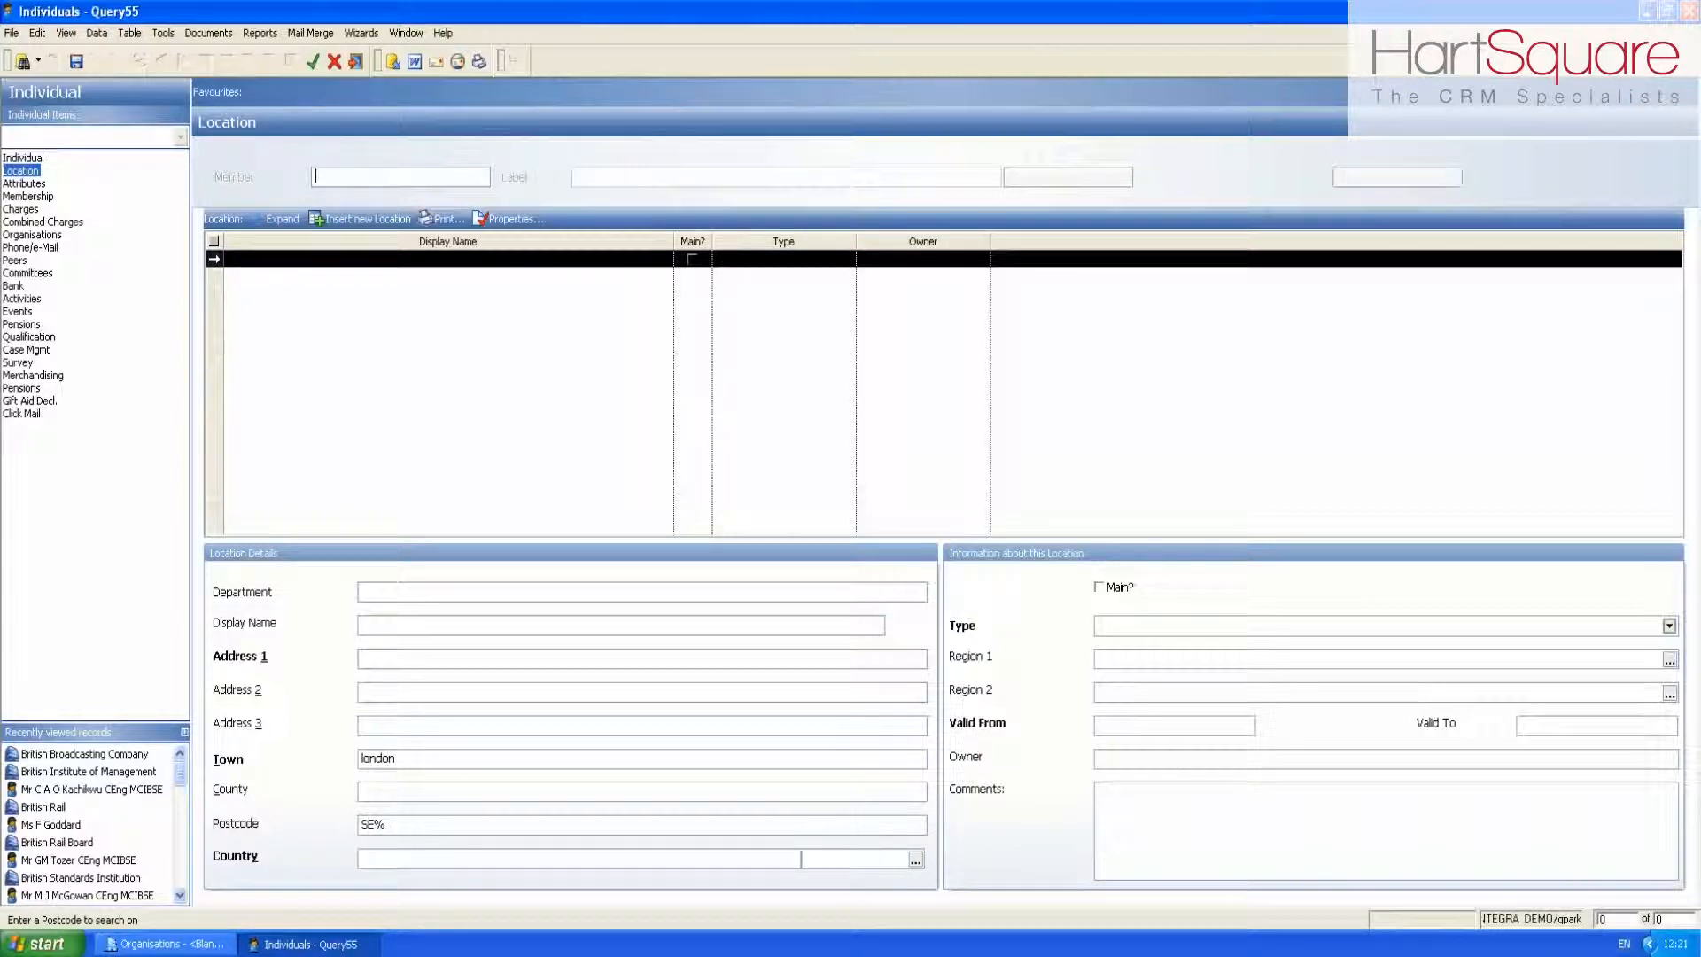
pyautogui.click(1099, 588)
pyautogui.click(312, 62)
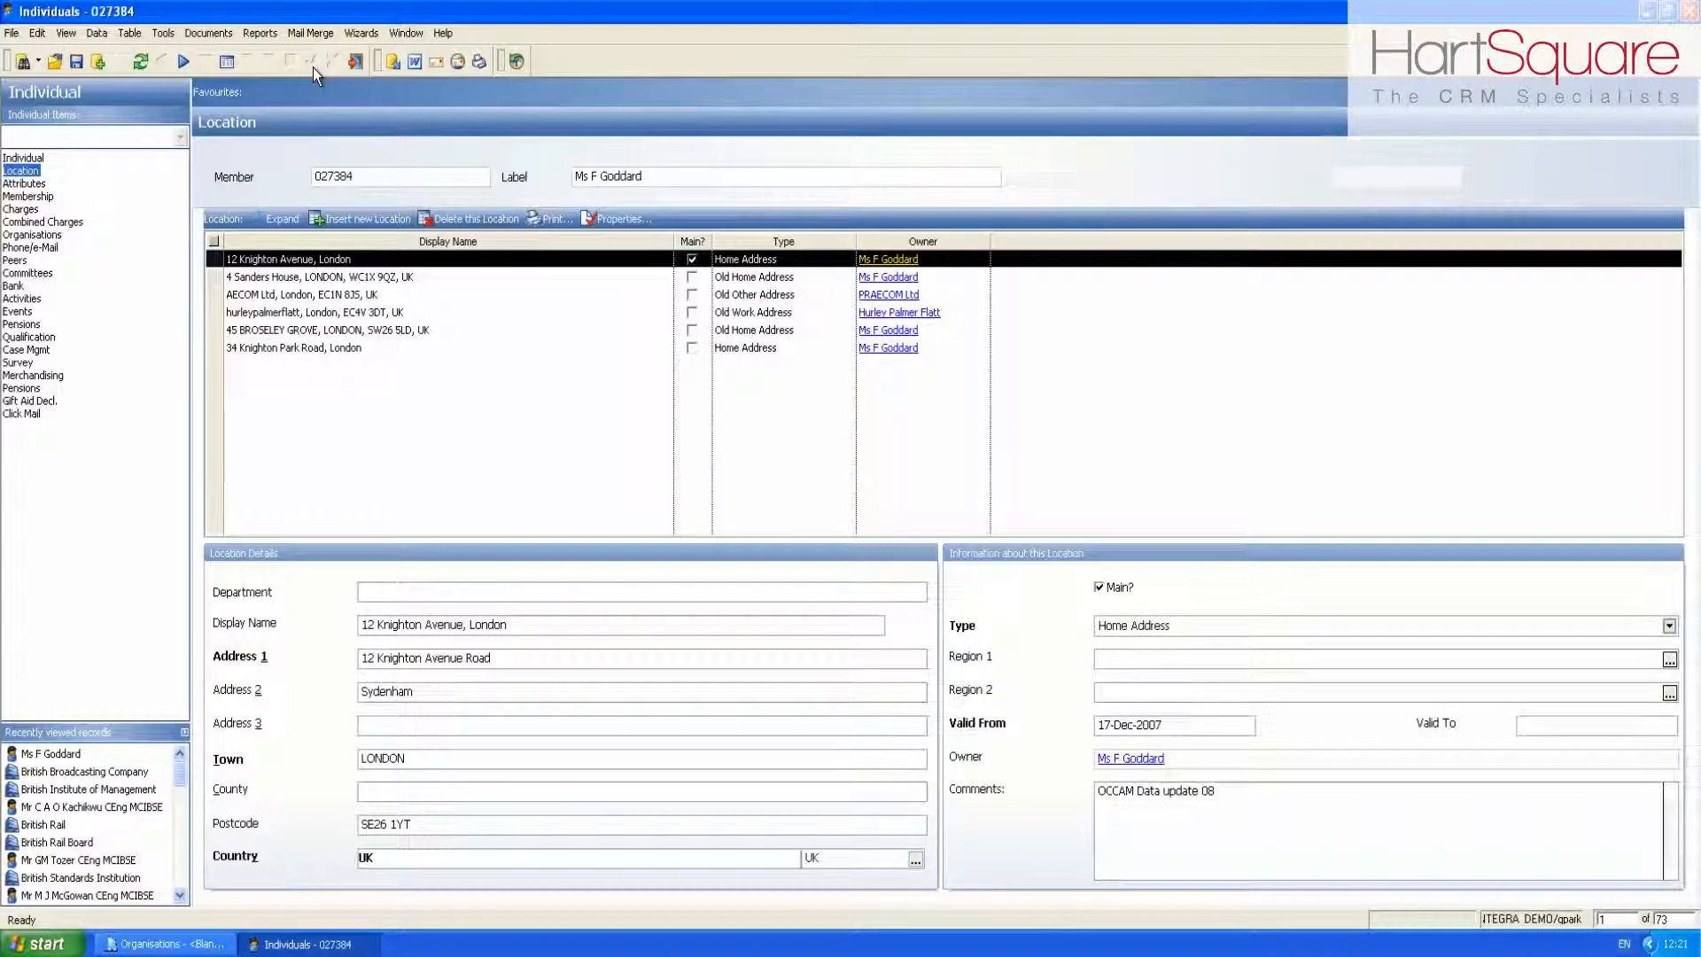
# - Show the individuals found in the list view and add a Title column
pyautogui.click(223, 66)
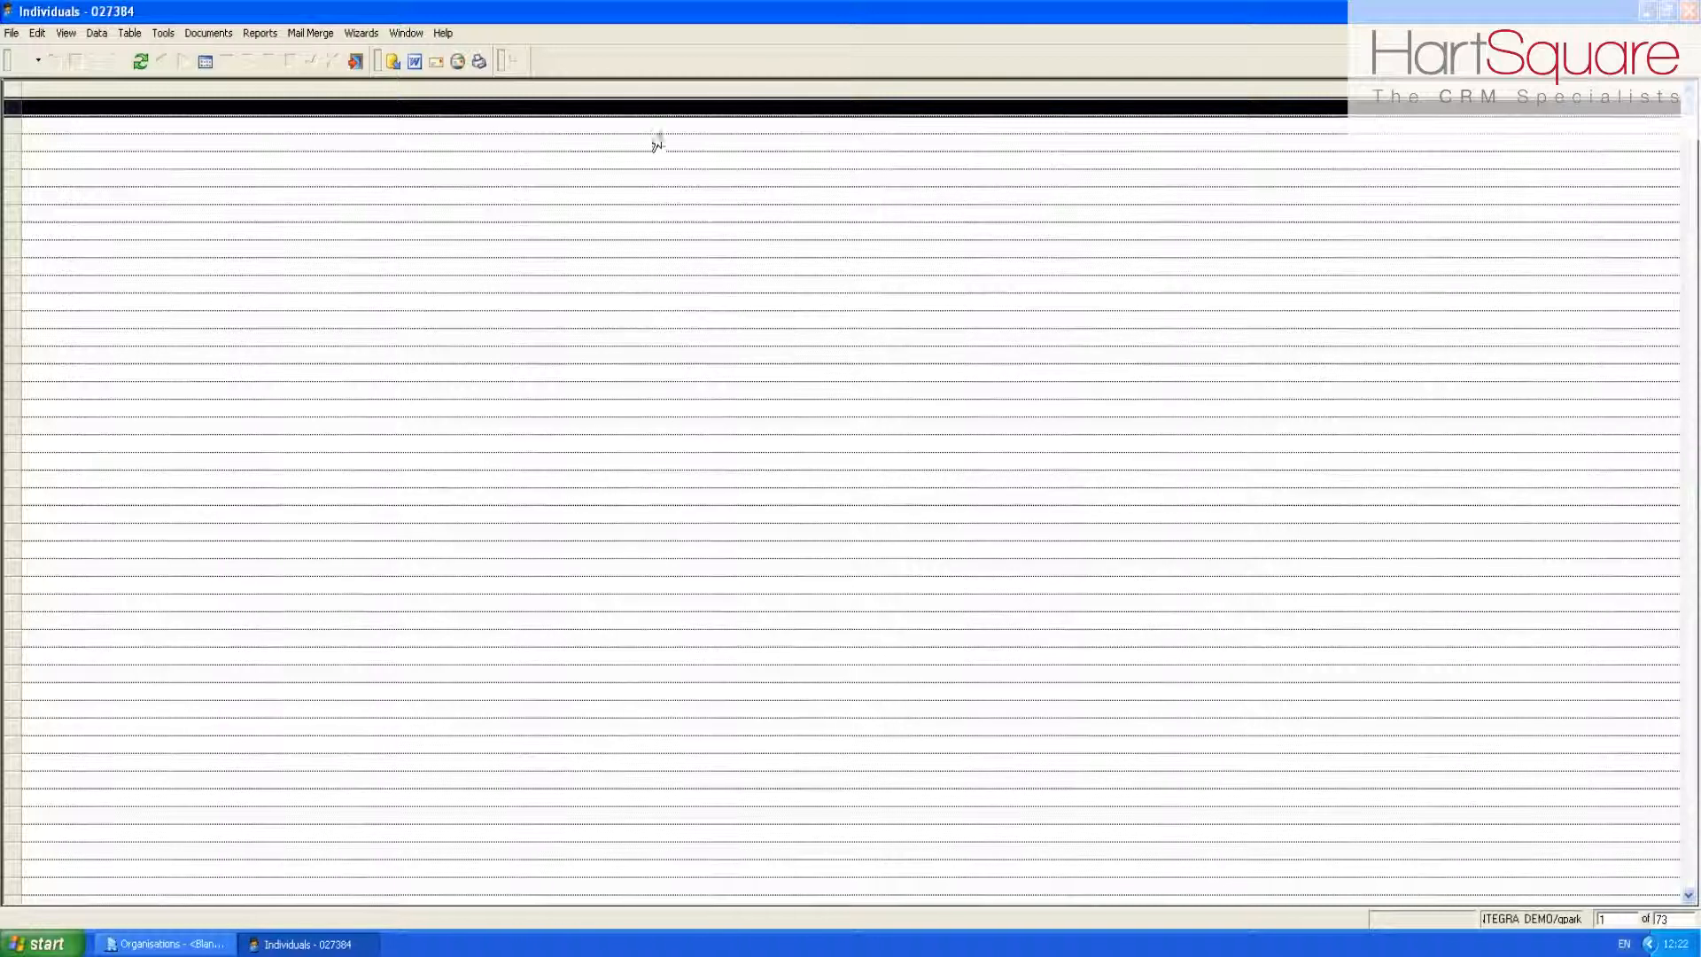
pyautogui.rightClick(661, 94)
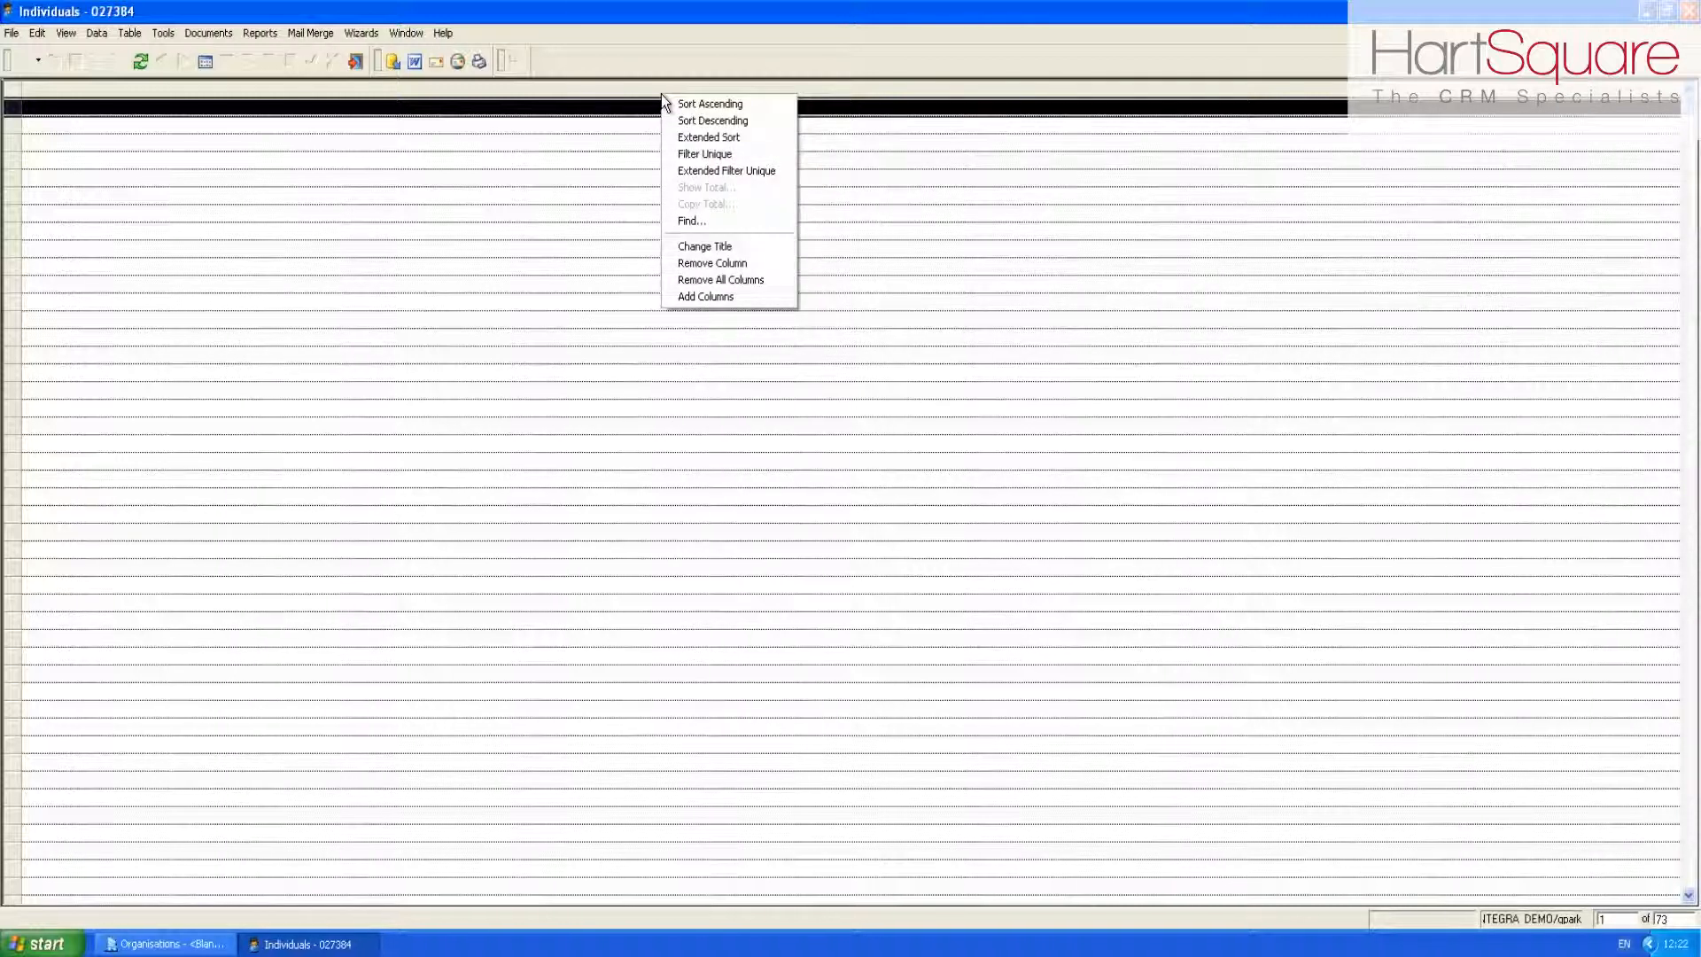
pyautogui.click(714, 299)
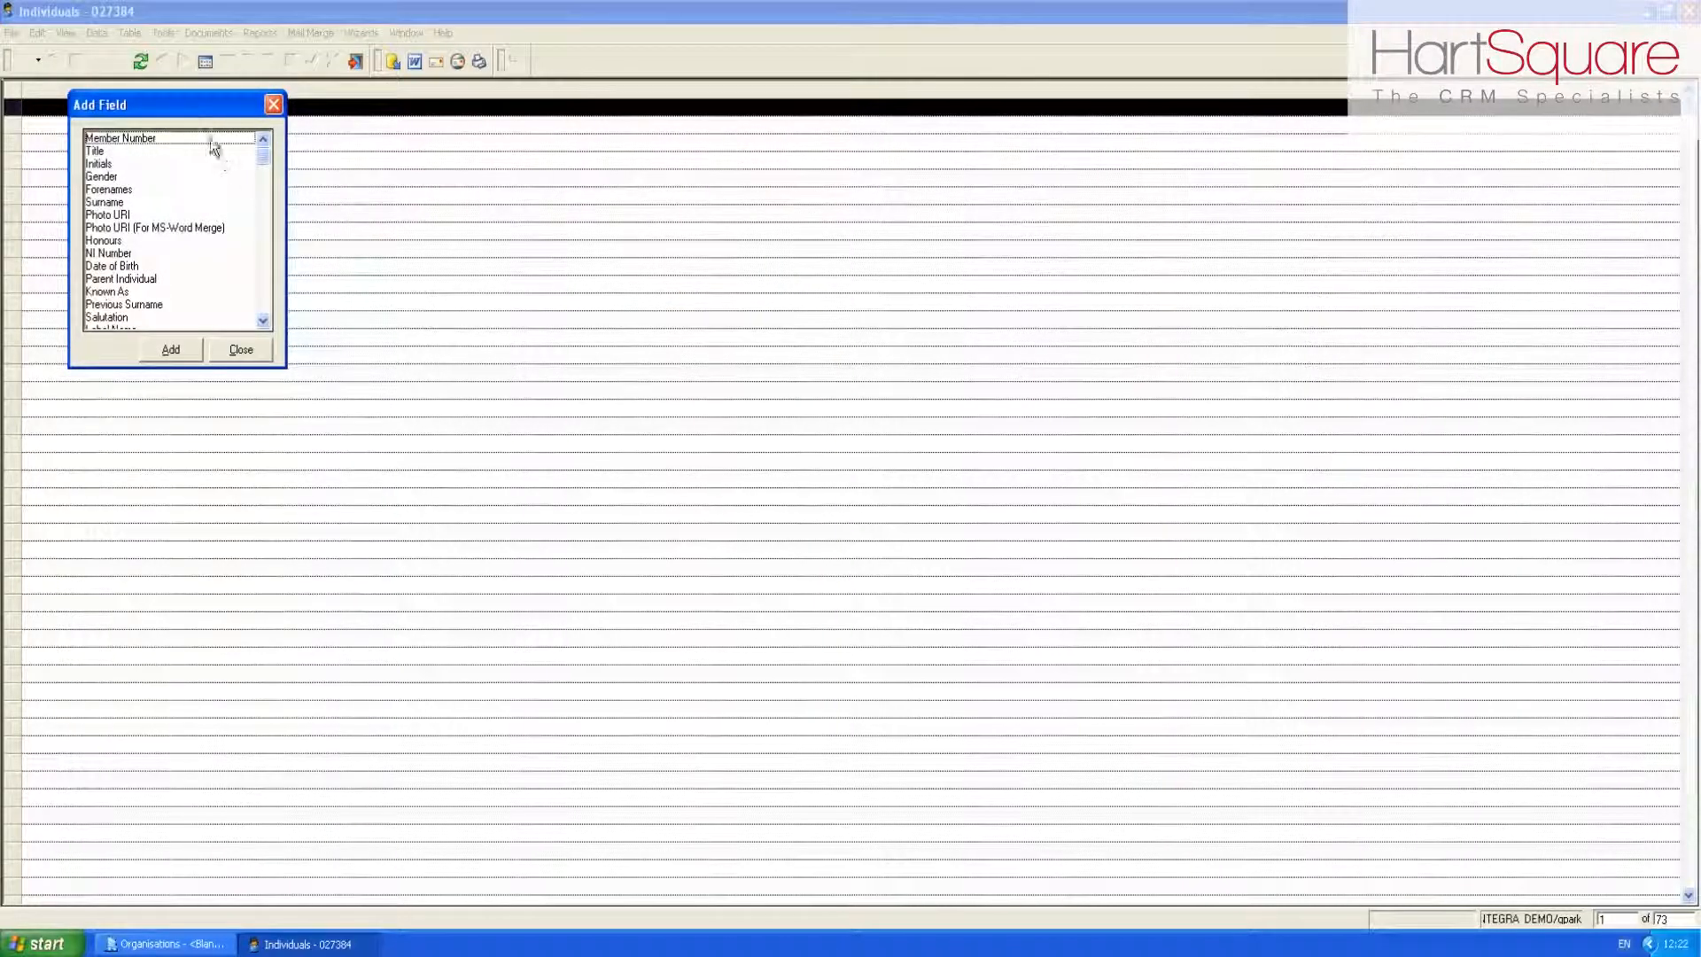
pyautogui.moveTo(187, 100); pyautogui.dragTo(878, 214)
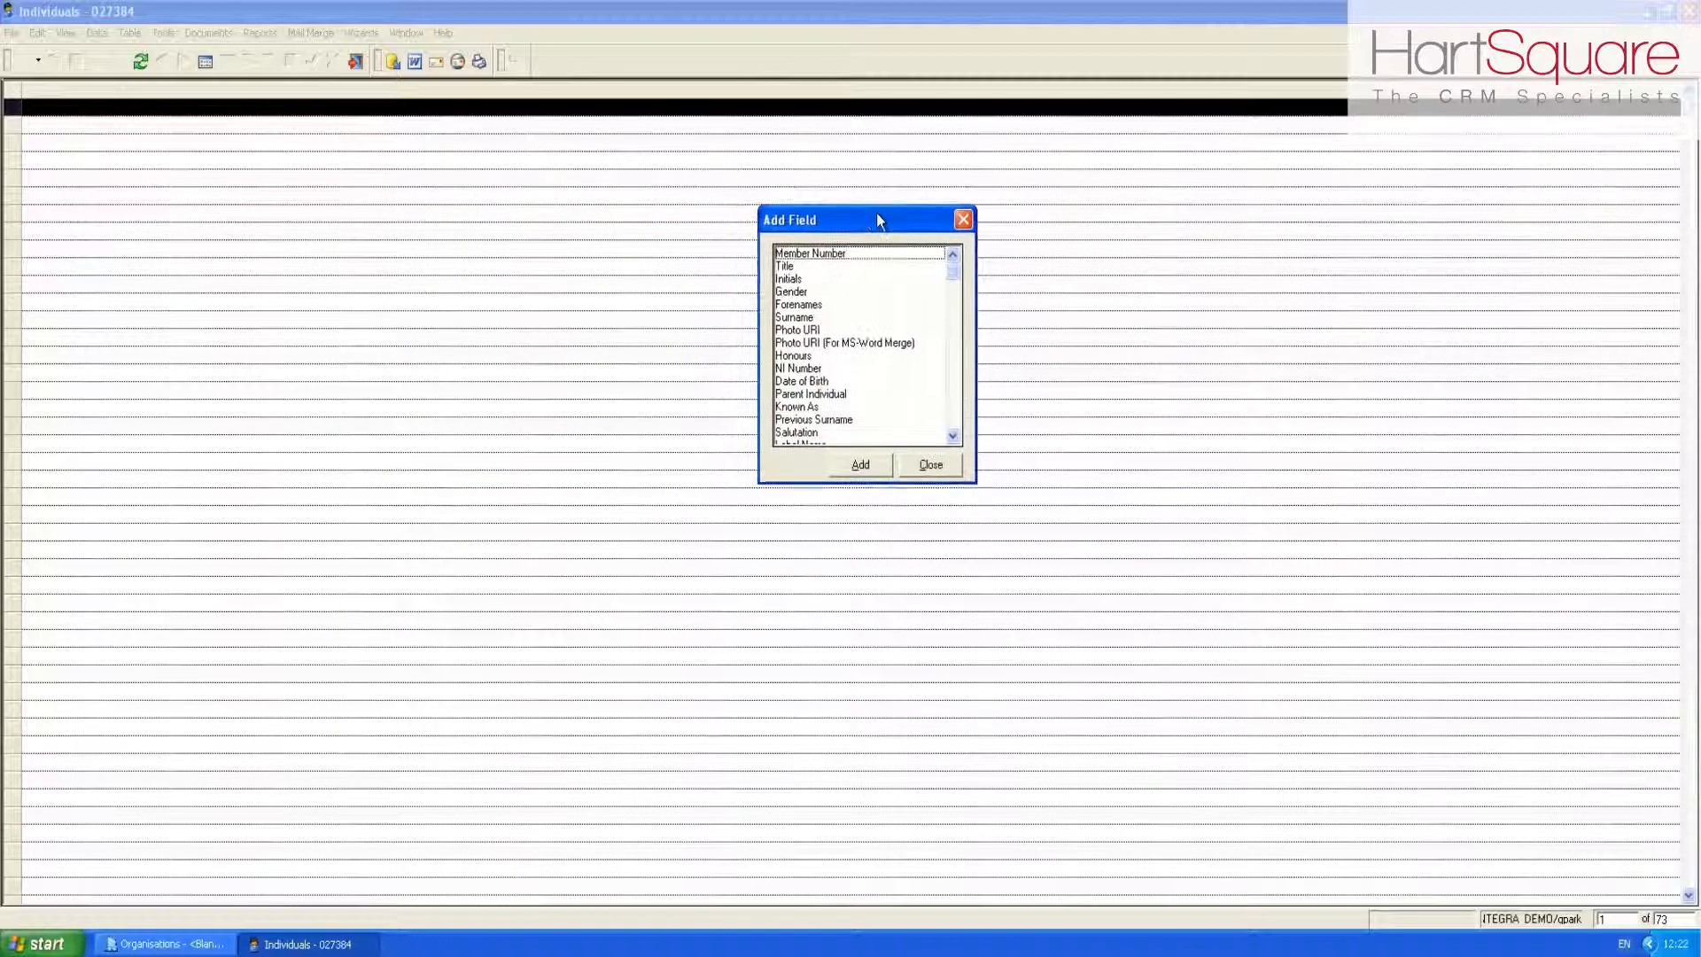
pyautogui.click(816, 265)
pyautogui.click(859, 465)
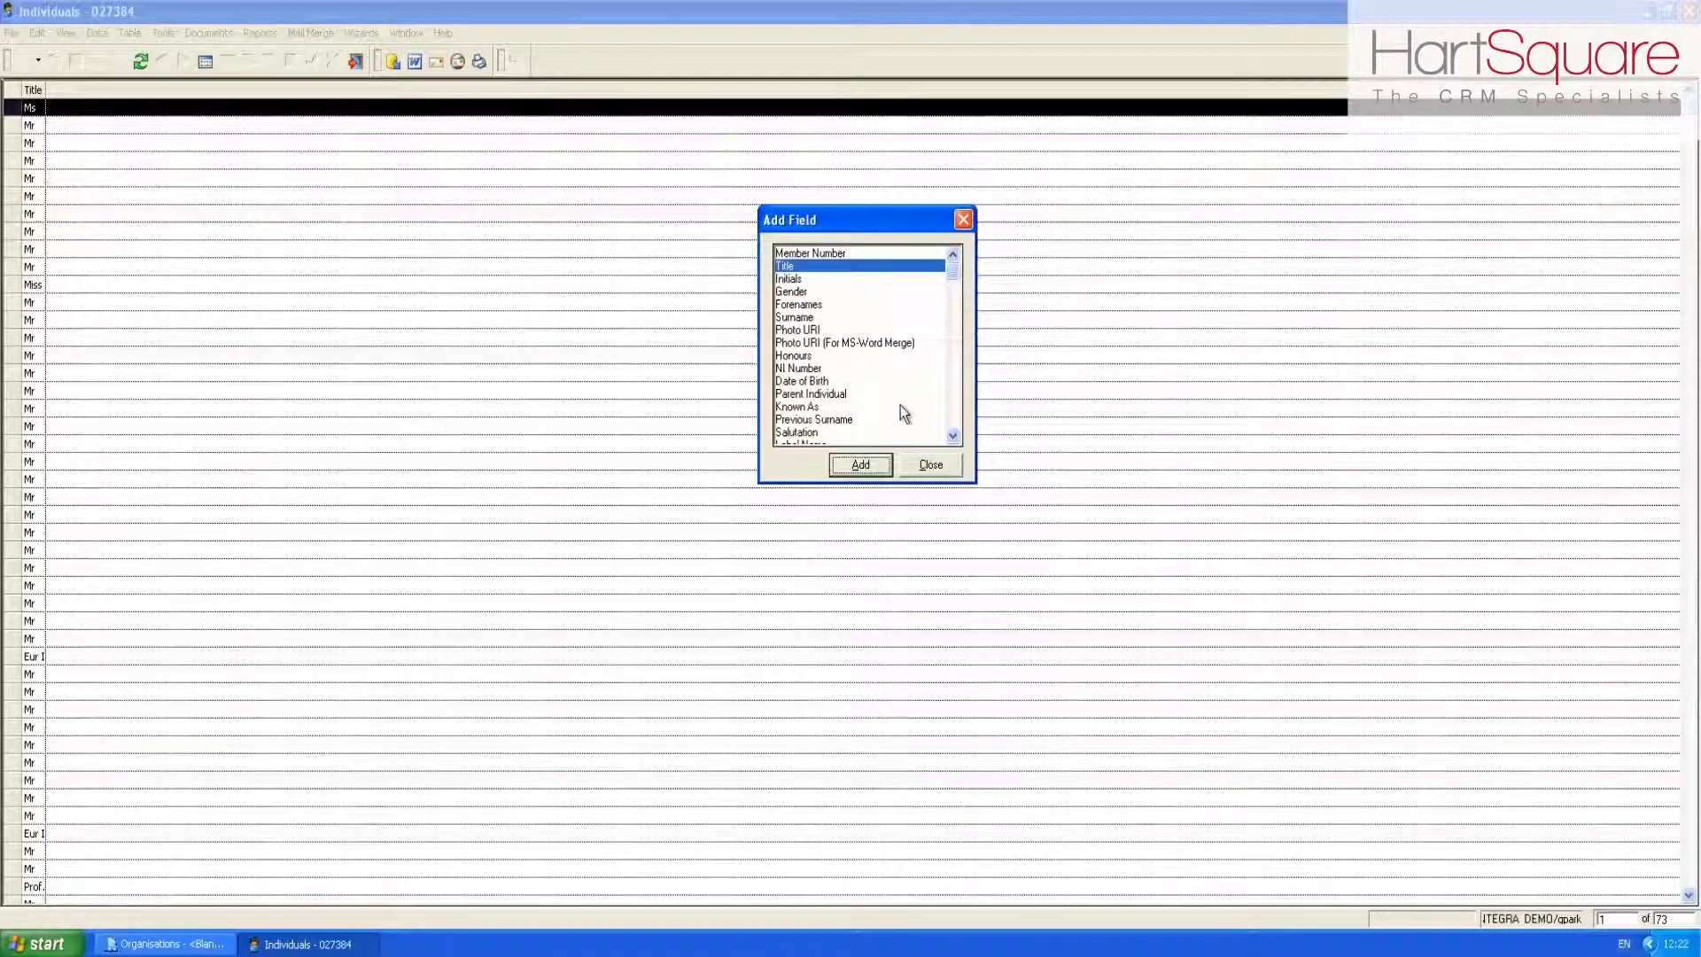
# - Add the Initials, Forenames and Surname columns to the individuals list
pyautogui.doubleClick(788, 279)
pyautogui.click(788, 306)
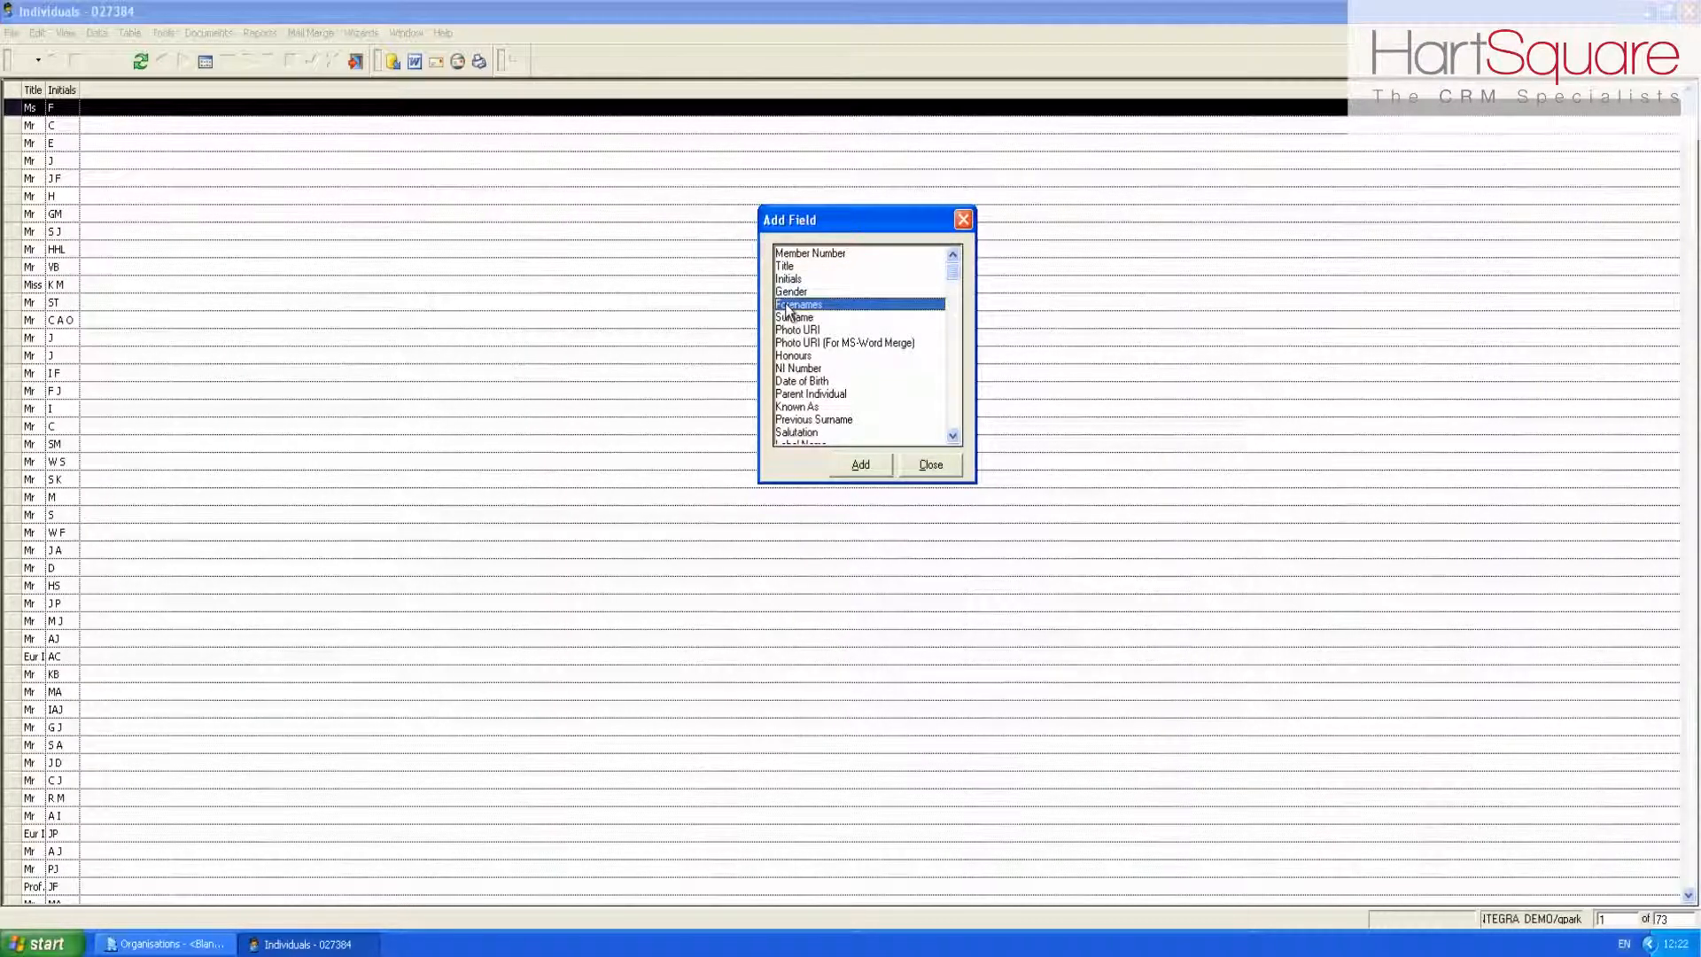
pyautogui.doubleClick(787, 305)
pyautogui.click(792, 318)
pyautogui.click(858, 465)
# - Add the Member Status column to the individuals list
pyautogui.click(953, 436)
pyautogui.scroll(-10, 953, 439)
pyautogui.doubleClick(825, 383)
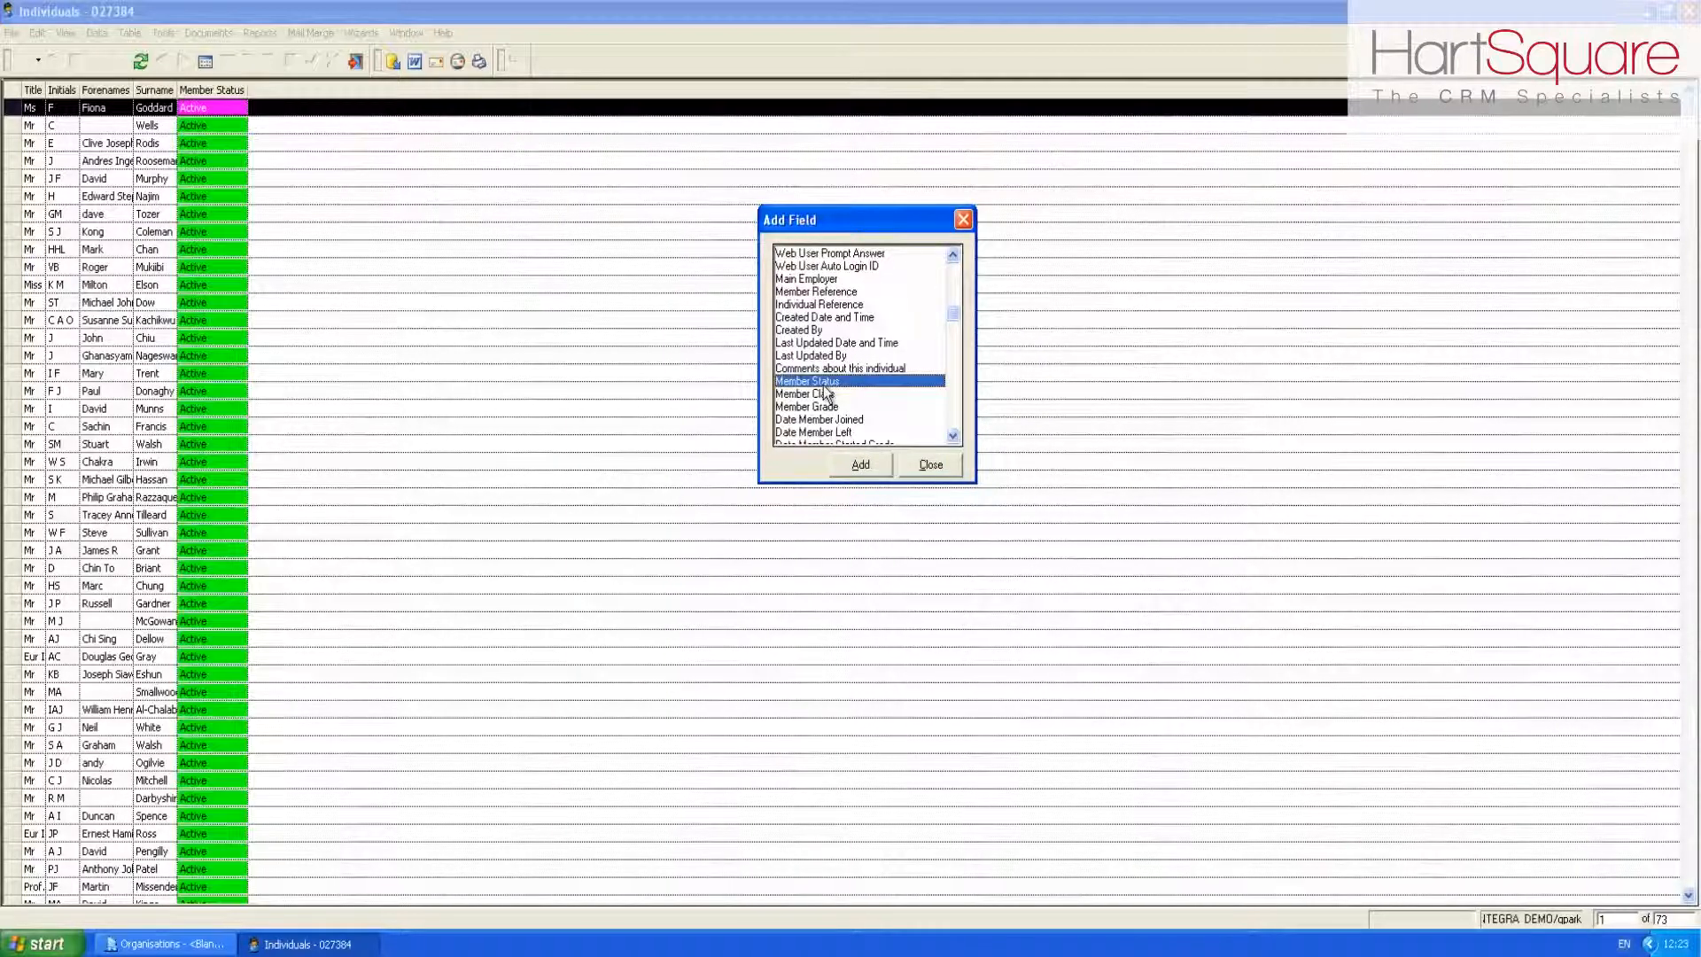
# - Add the Member Class, Member Grade and Main Employer columns to the individuals list and finish adding fields
pyautogui.click(827, 395)
pyautogui.click(851, 466)
pyautogui.click(813, 407)
pyautogui.click(849, 468)
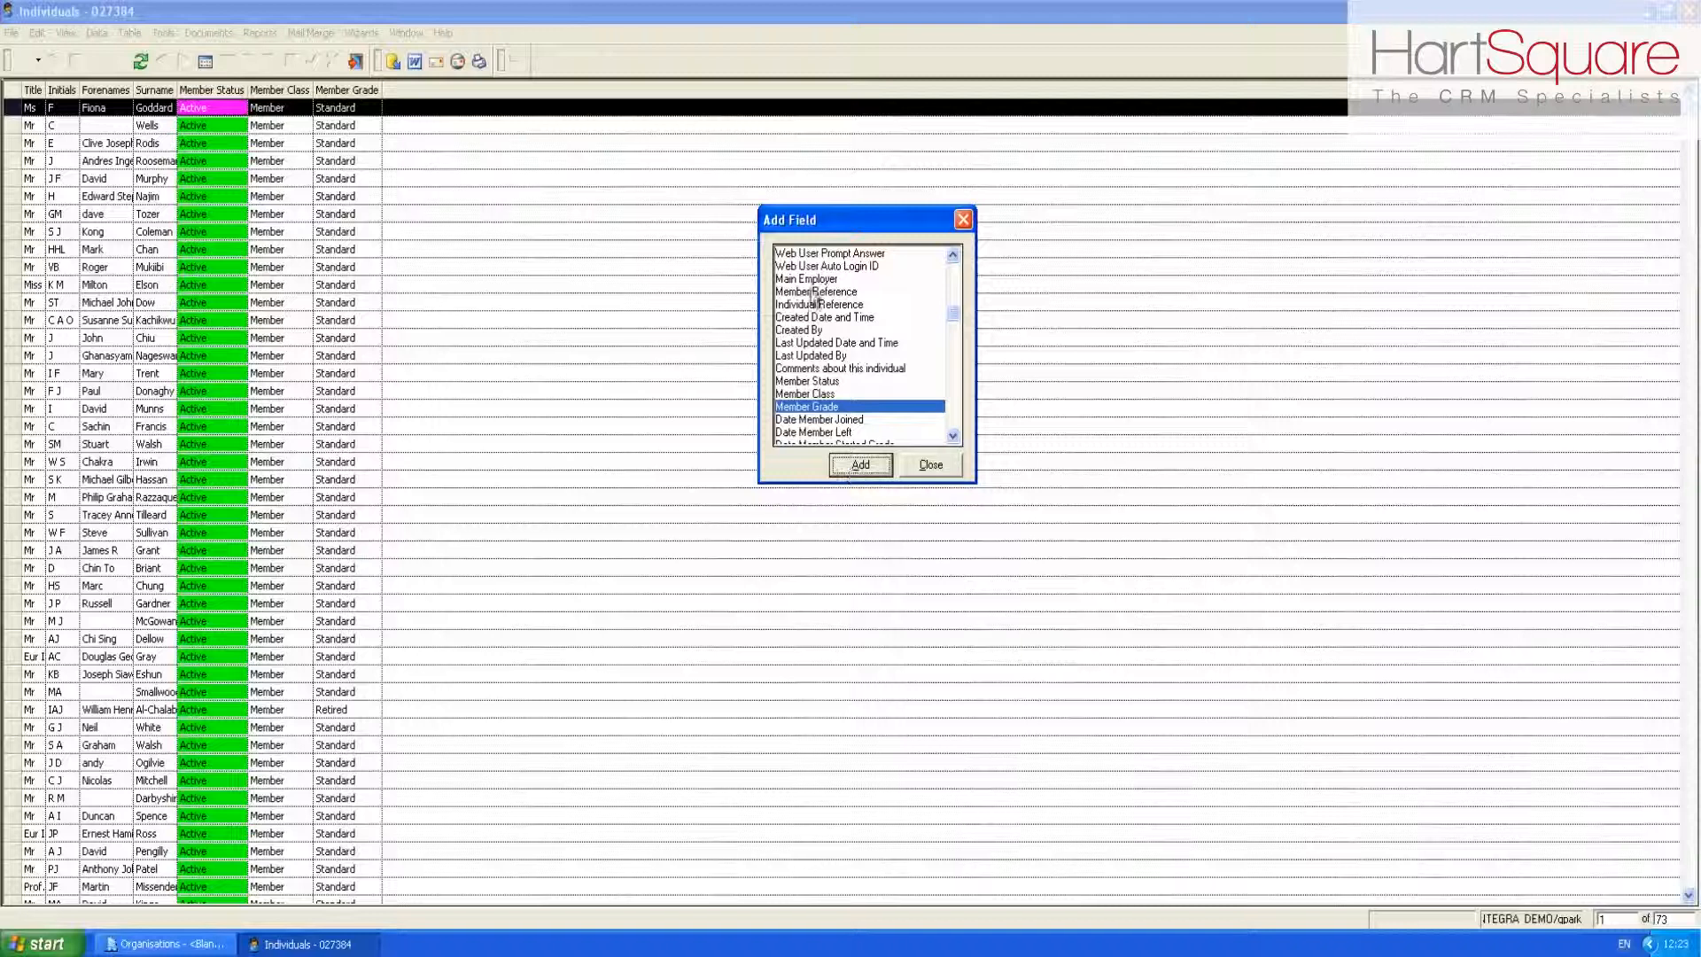
pyautogui.doubleClick(810, 280)
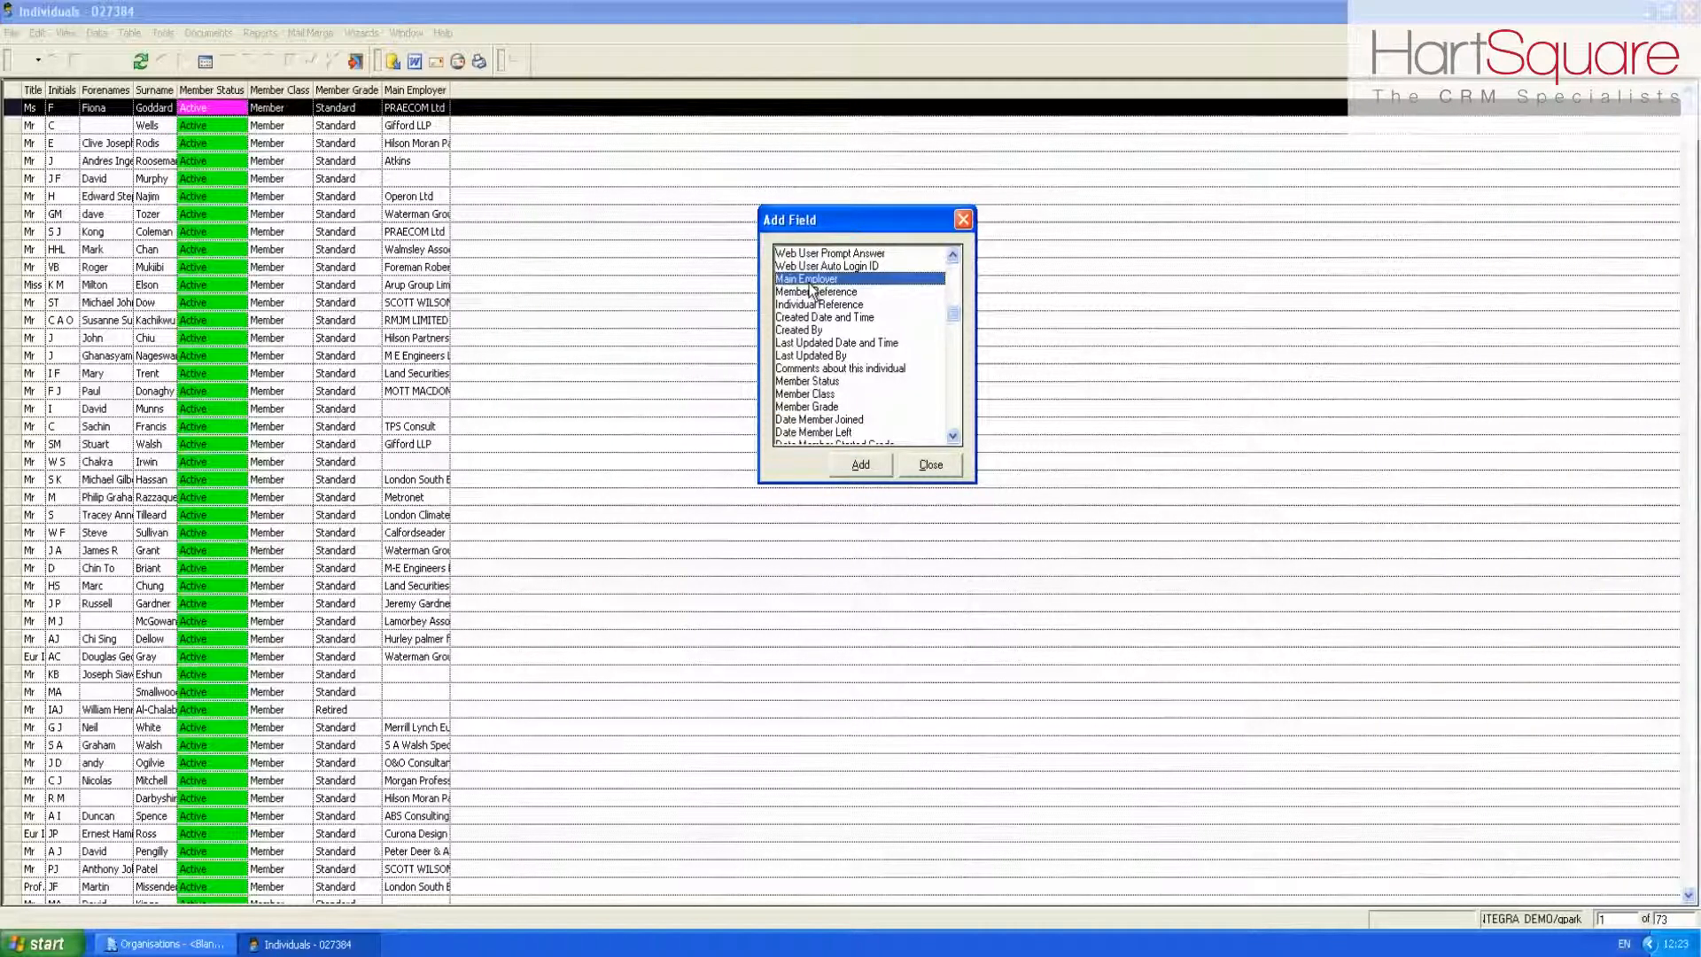
pyautogui.click(927, 468)
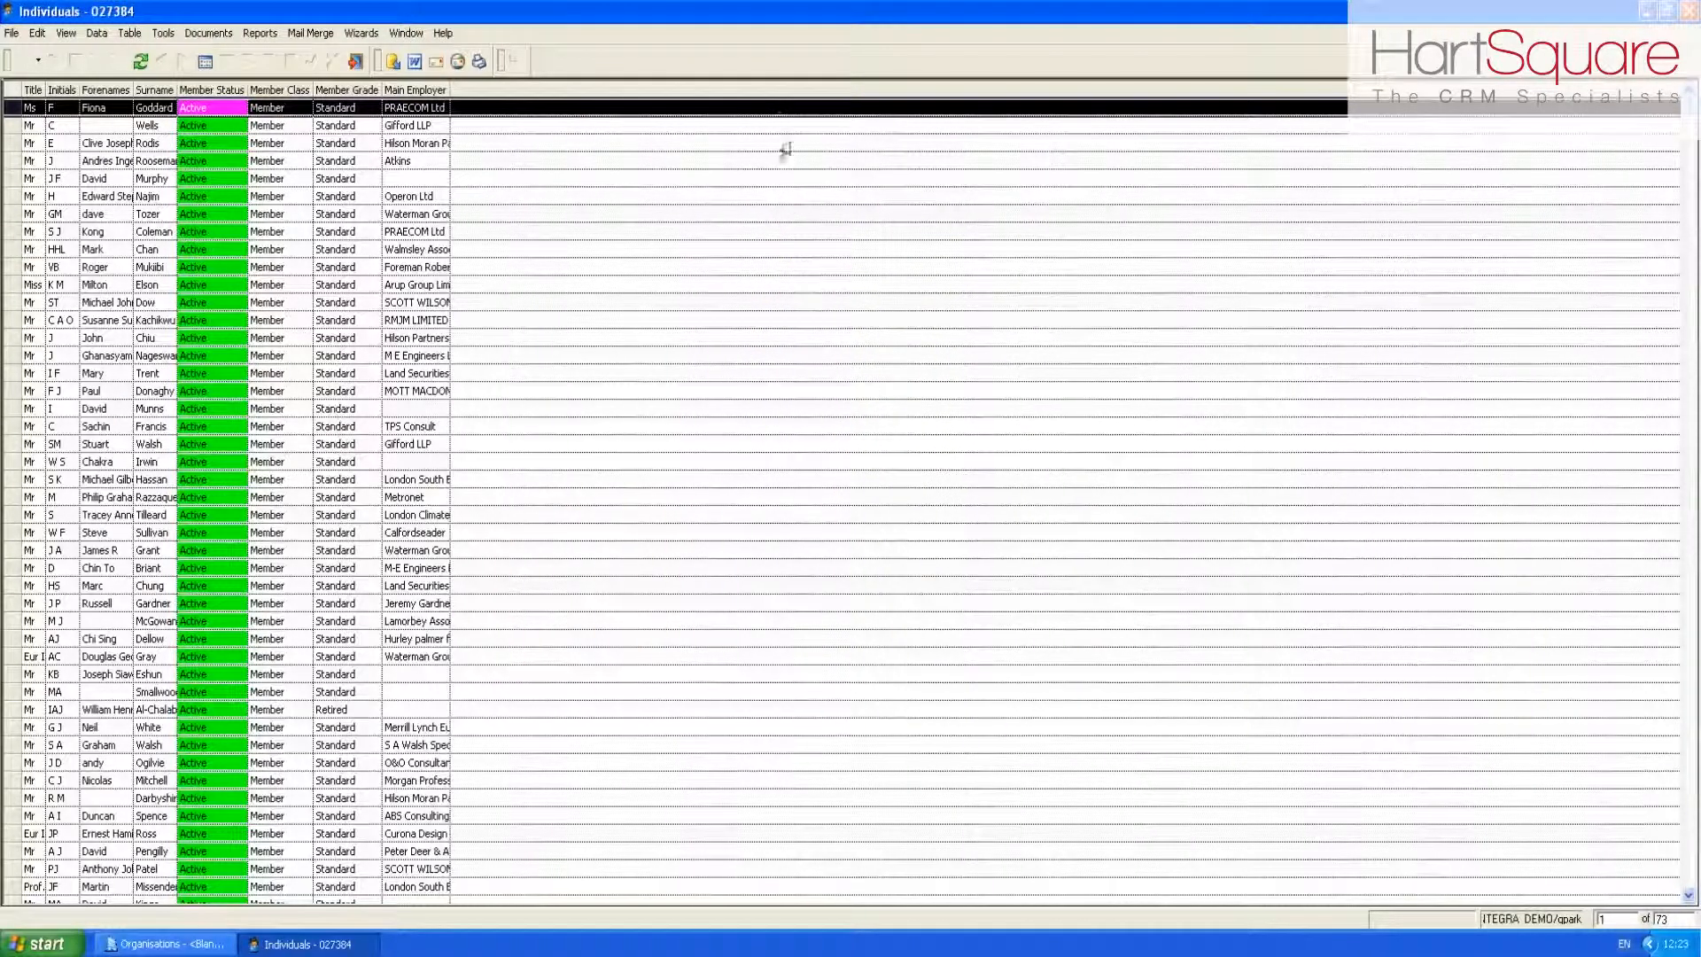
pyautogui.rightClick(773, 89)
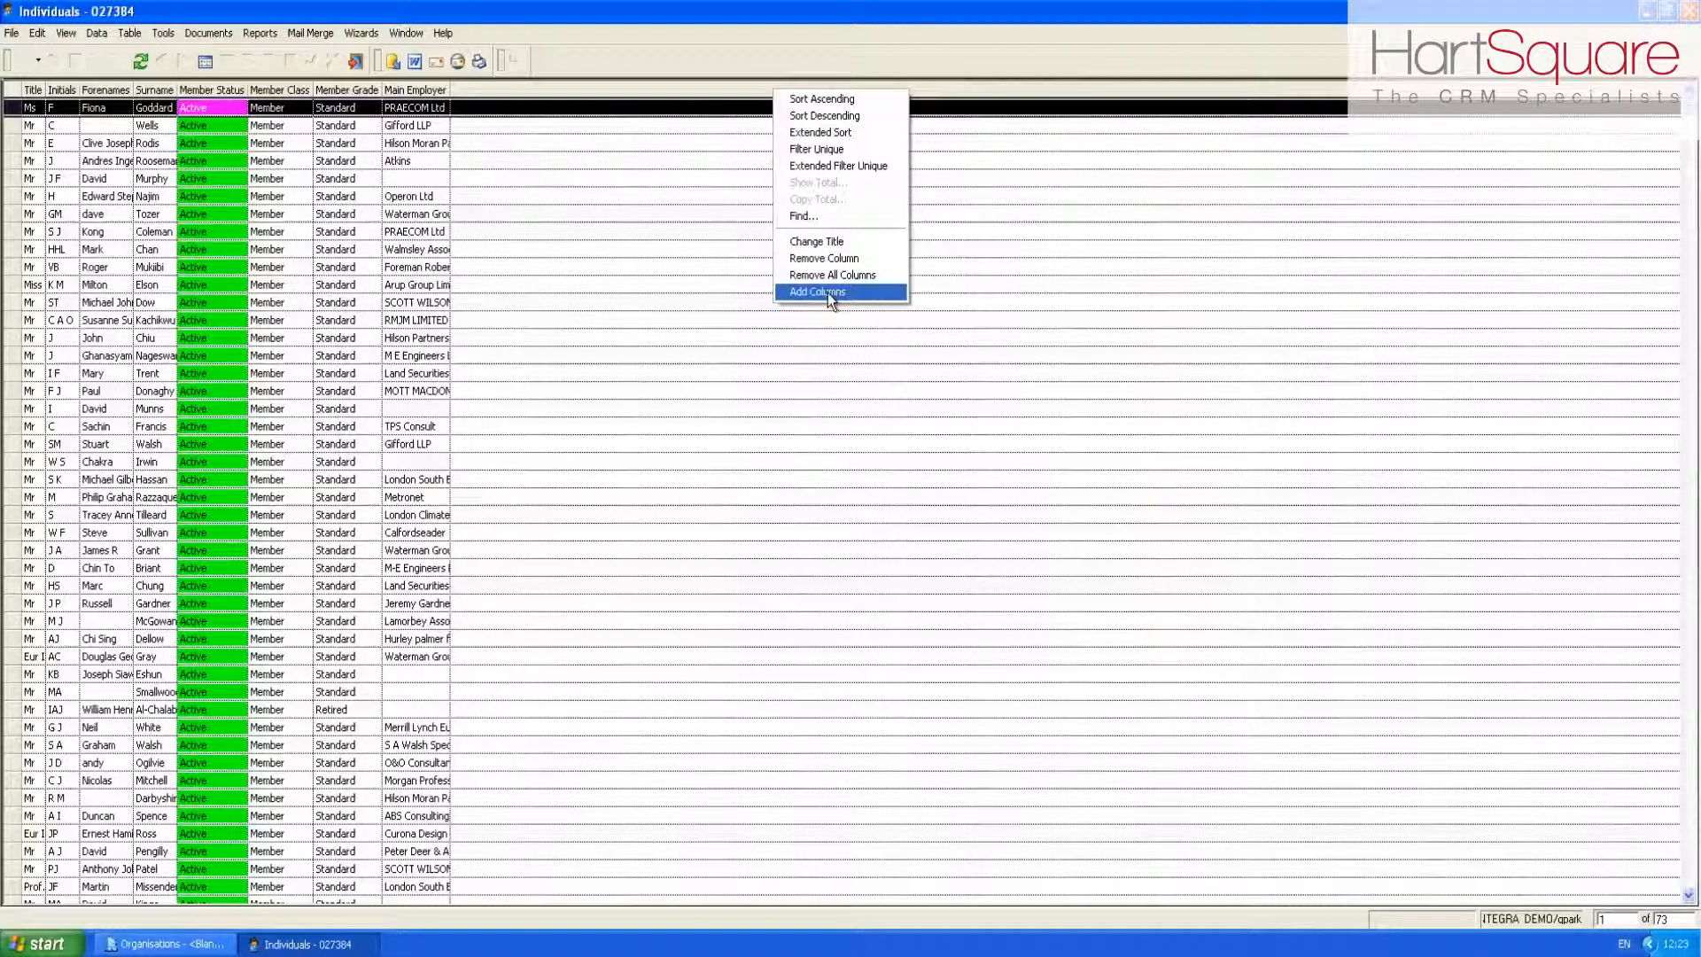
pyautogui.click(972, 95)
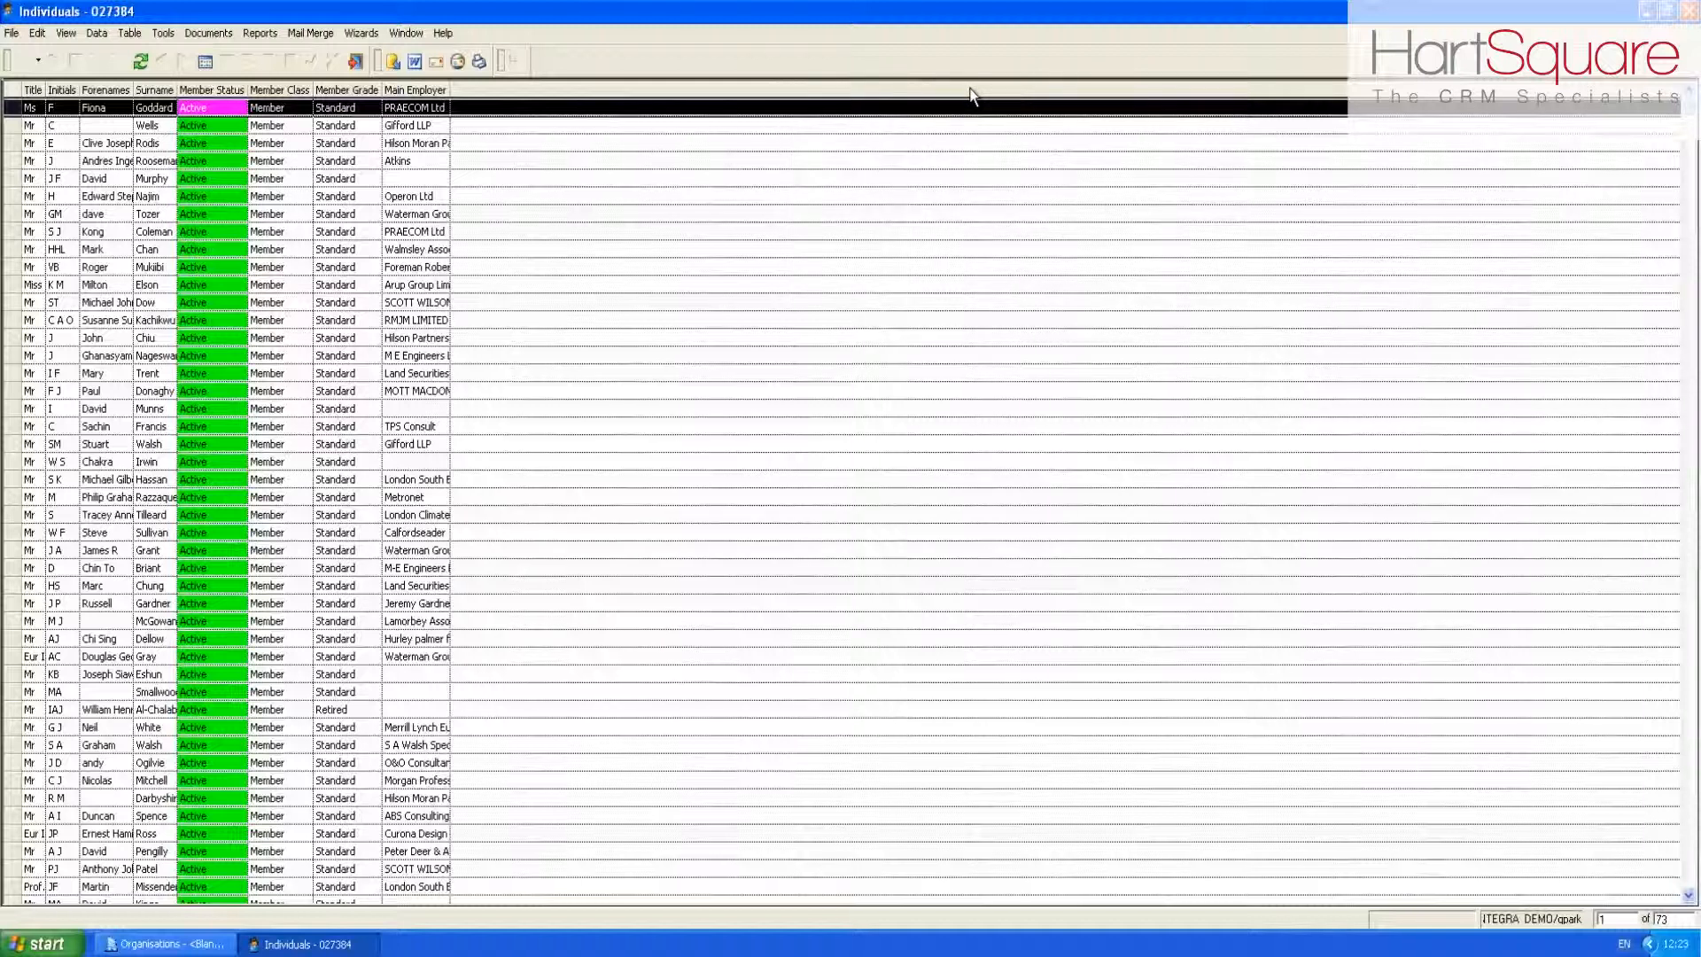
# - Add the Date Joined field from the individual's Membership record to the list view and return to the list
pyautogui.click(205, 63)
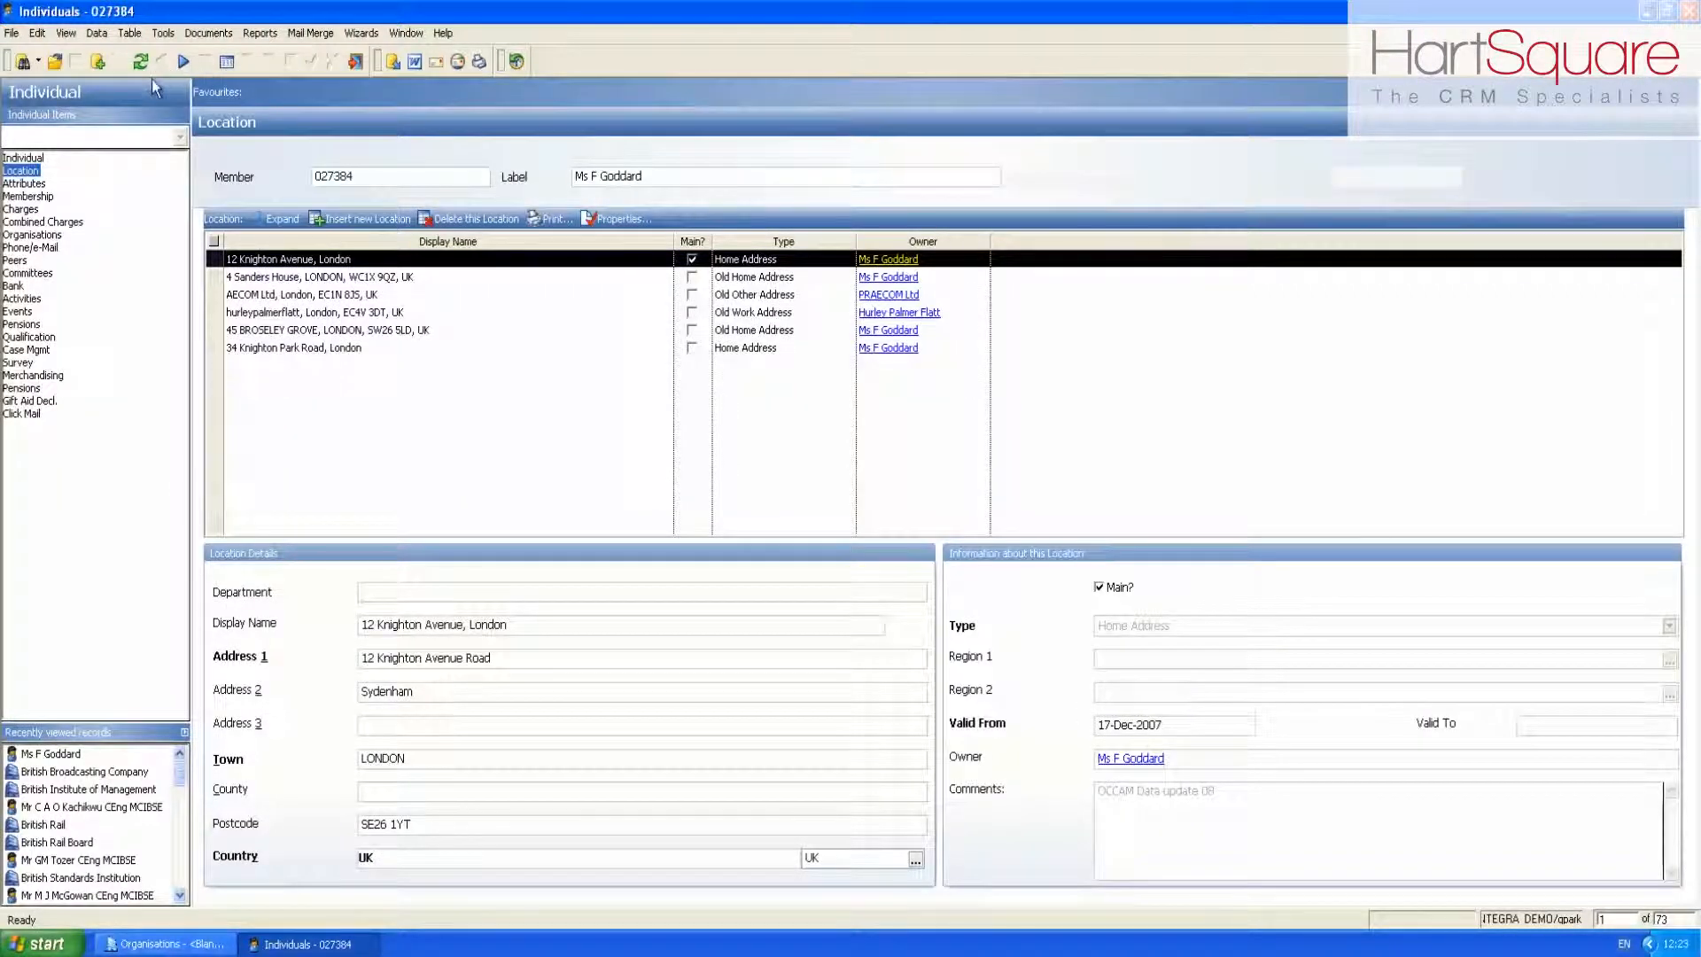
pyautogui.click(36, 198)
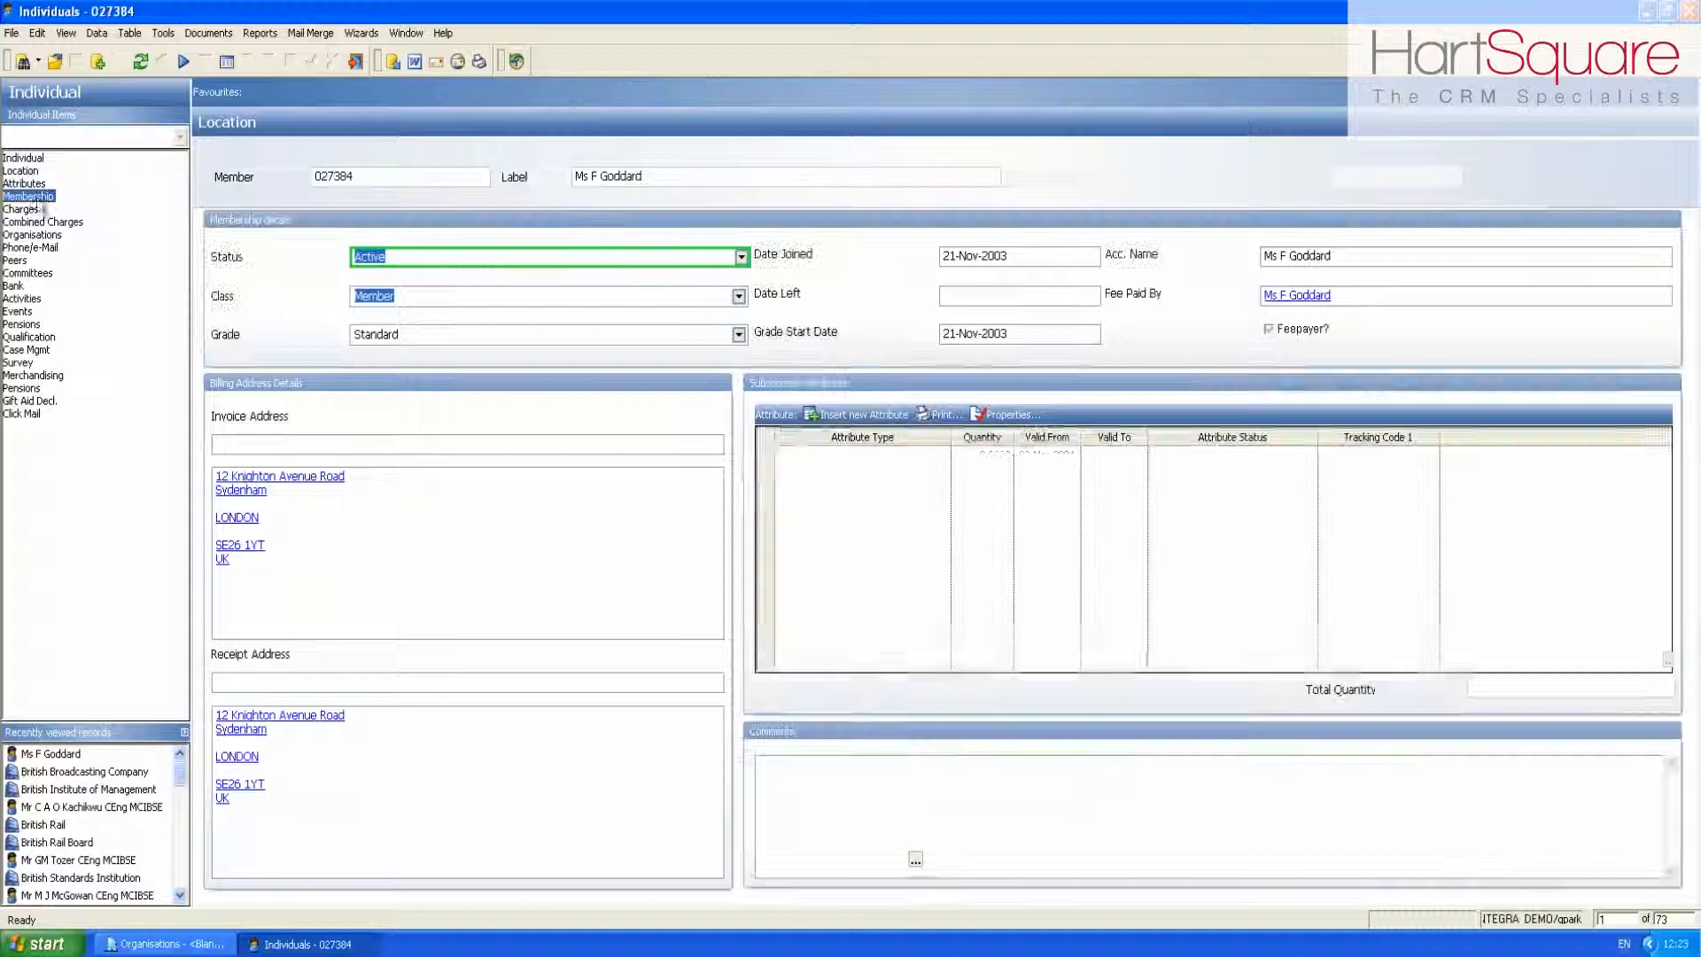
pyautogui.rightClick(1030, 256)
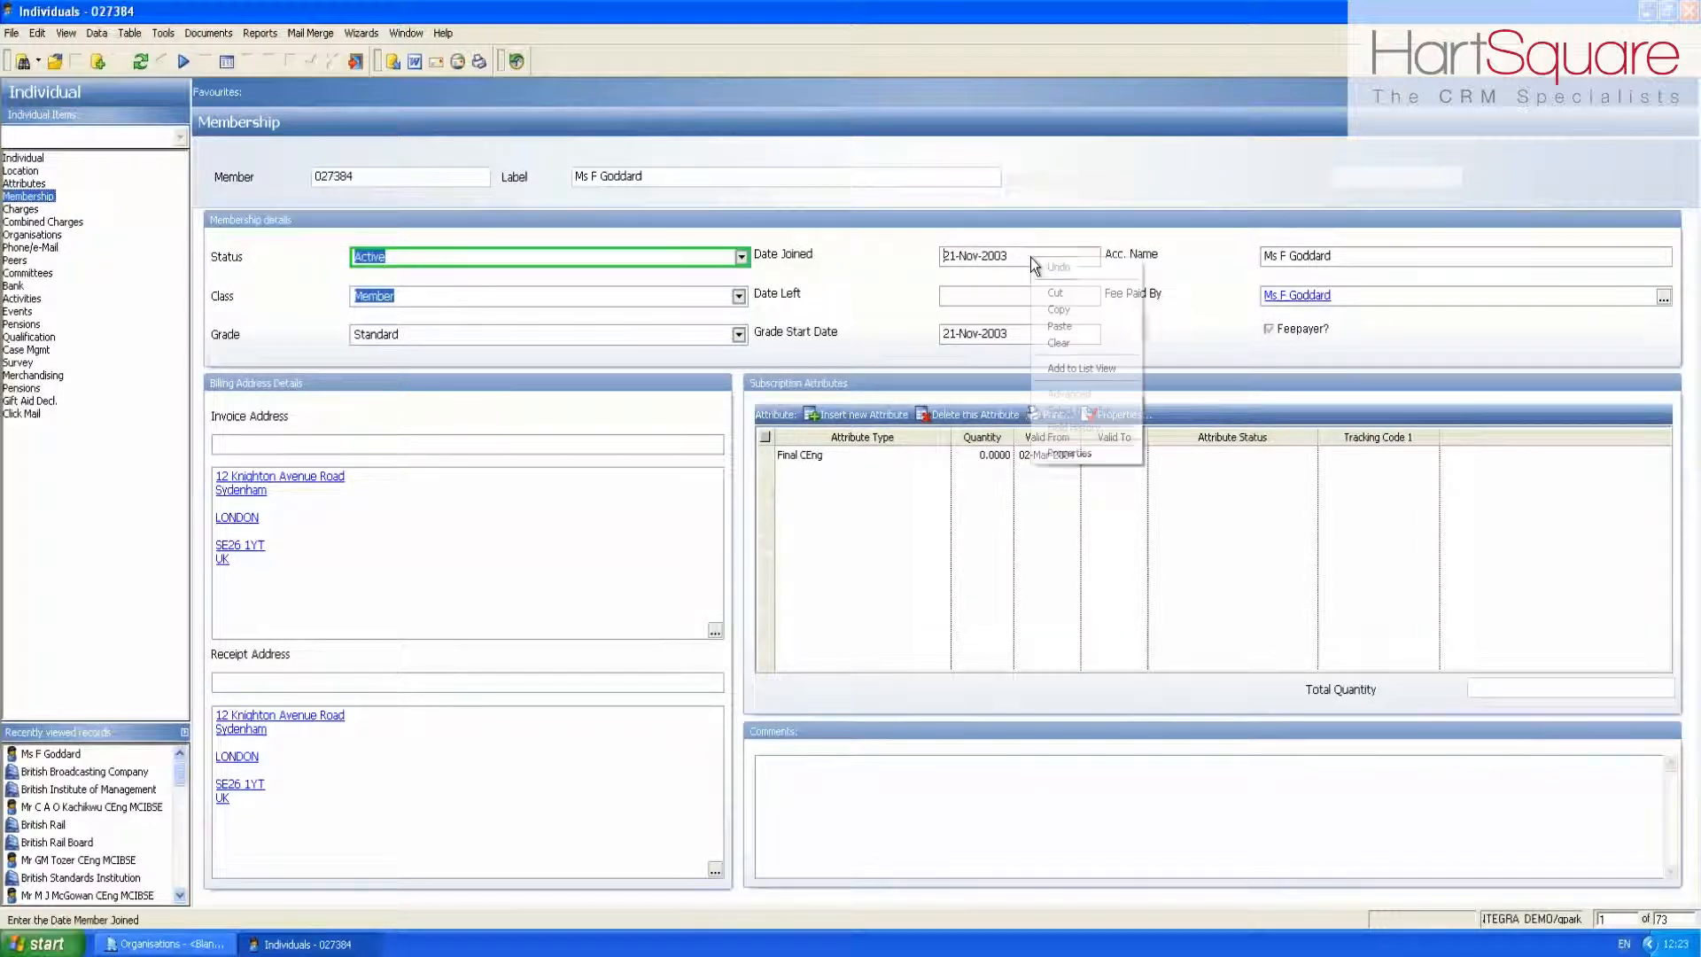
pyautogui.click(1046, 374)
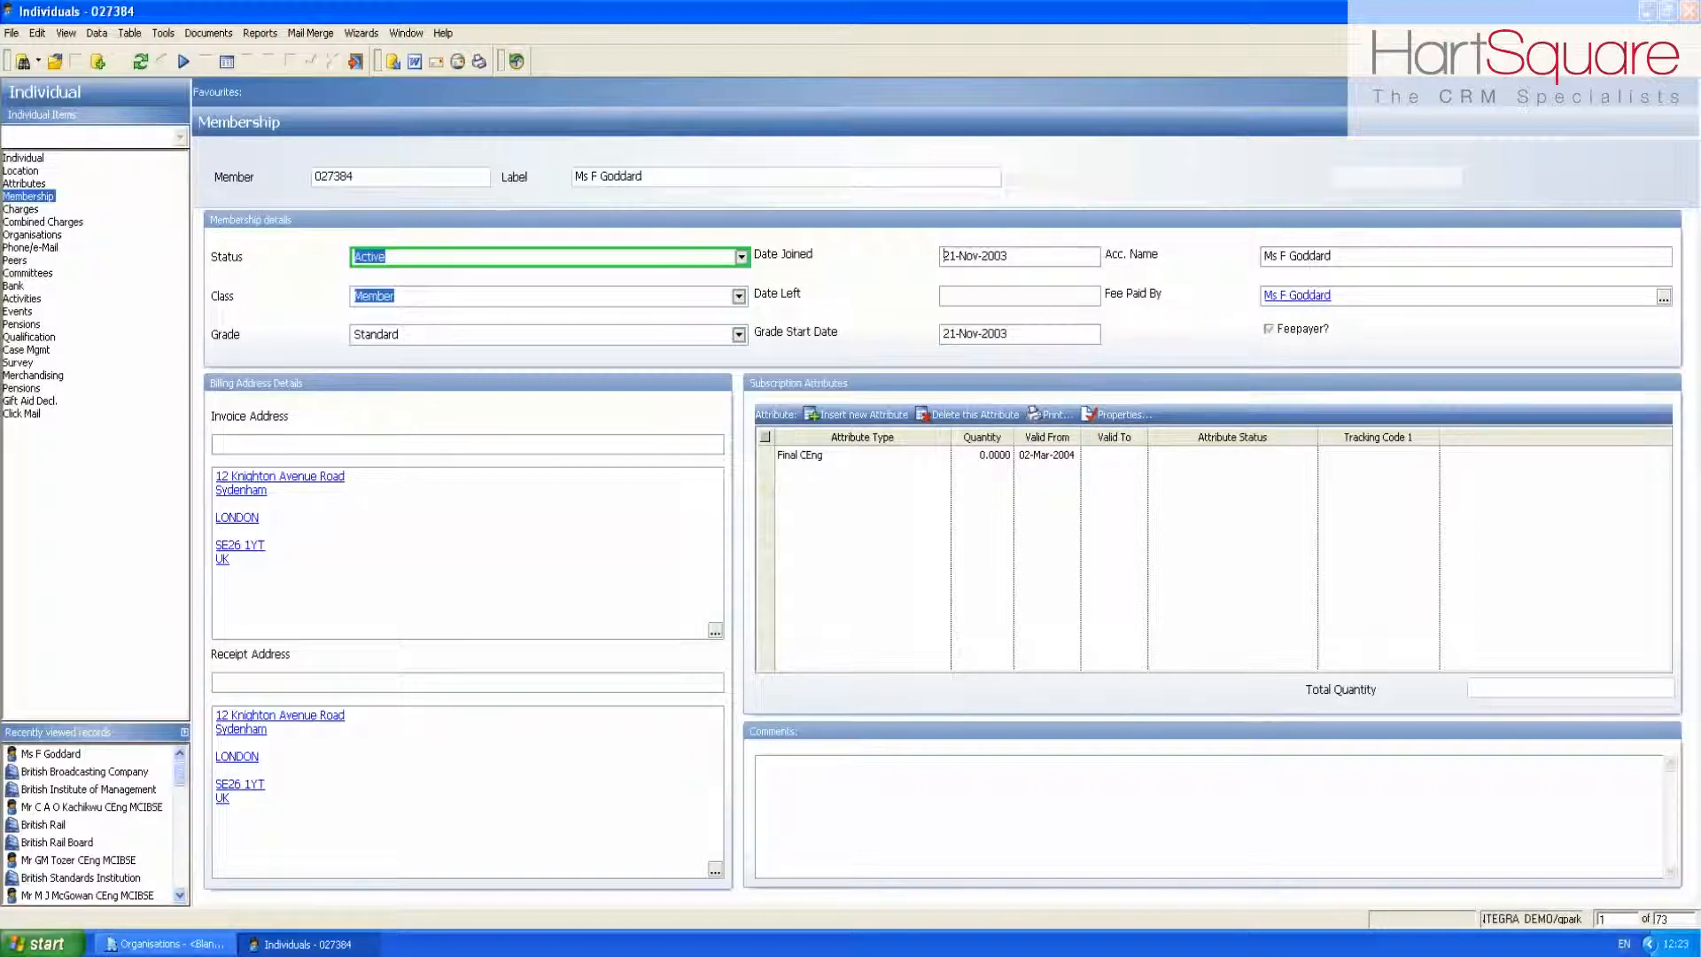
pyautogui.click(227, 63)
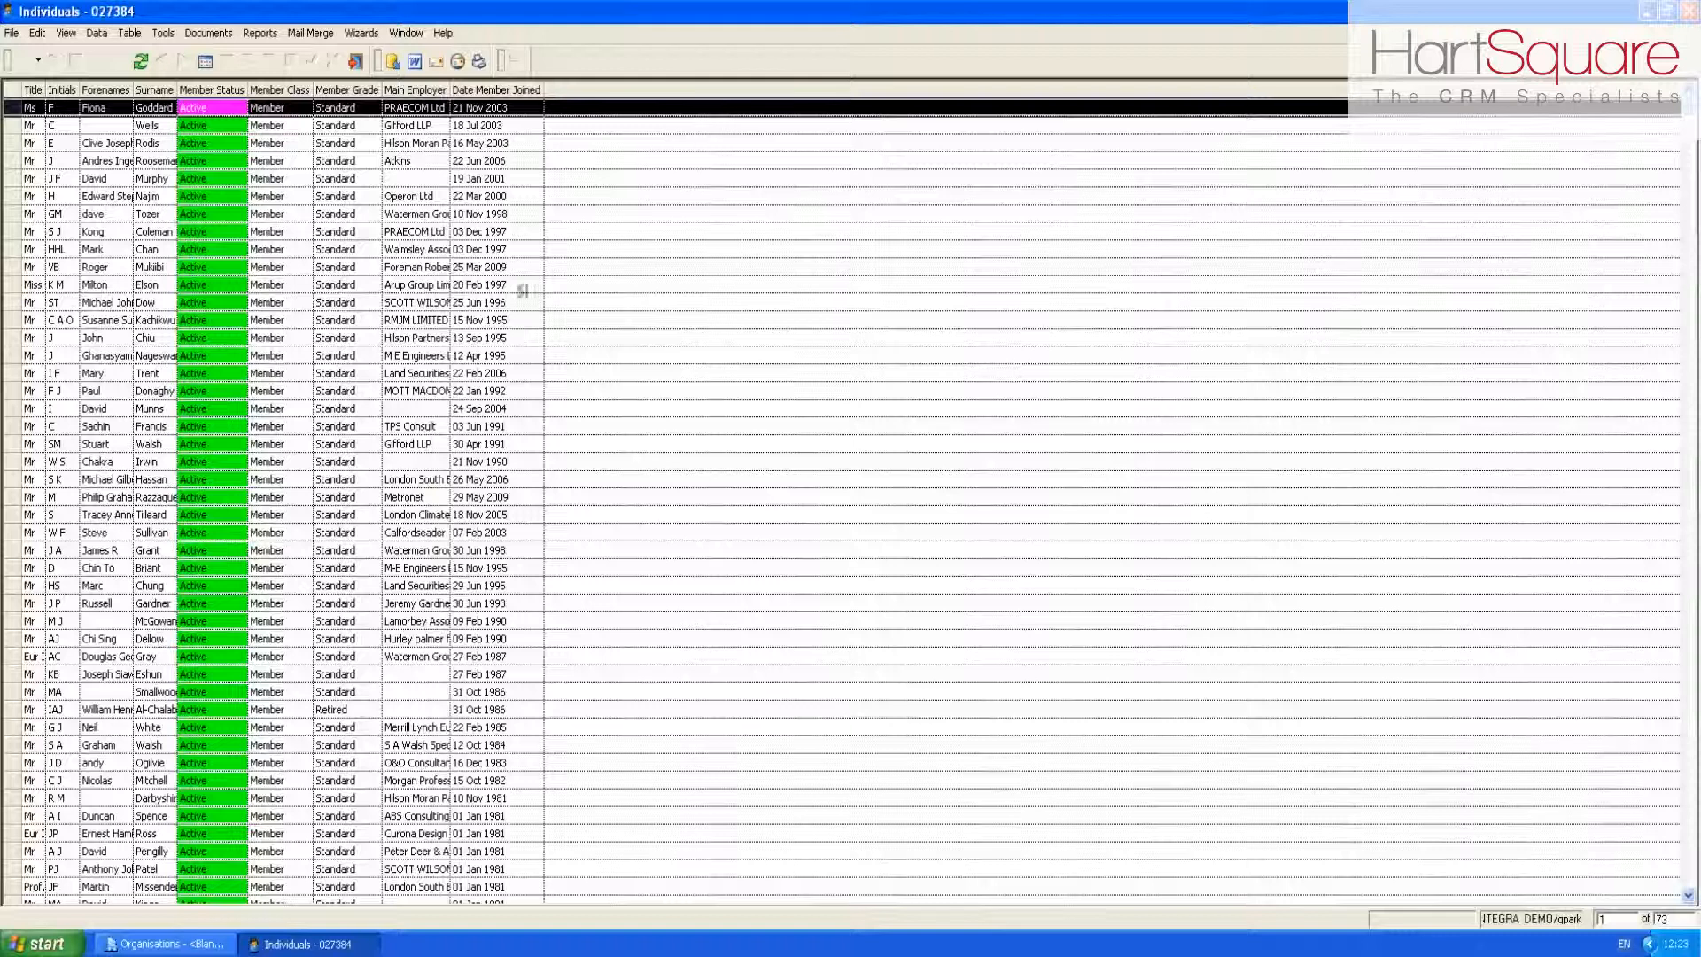
# - Widen the individuals list columns, from Title through Main Employer, so that their contents fit
pyautogui.moveTo(43, 89); pyautogui.dragTo(371, 89)
pyautogui.moveTo(576, 89); pyautogui.dragTo(930, 90)
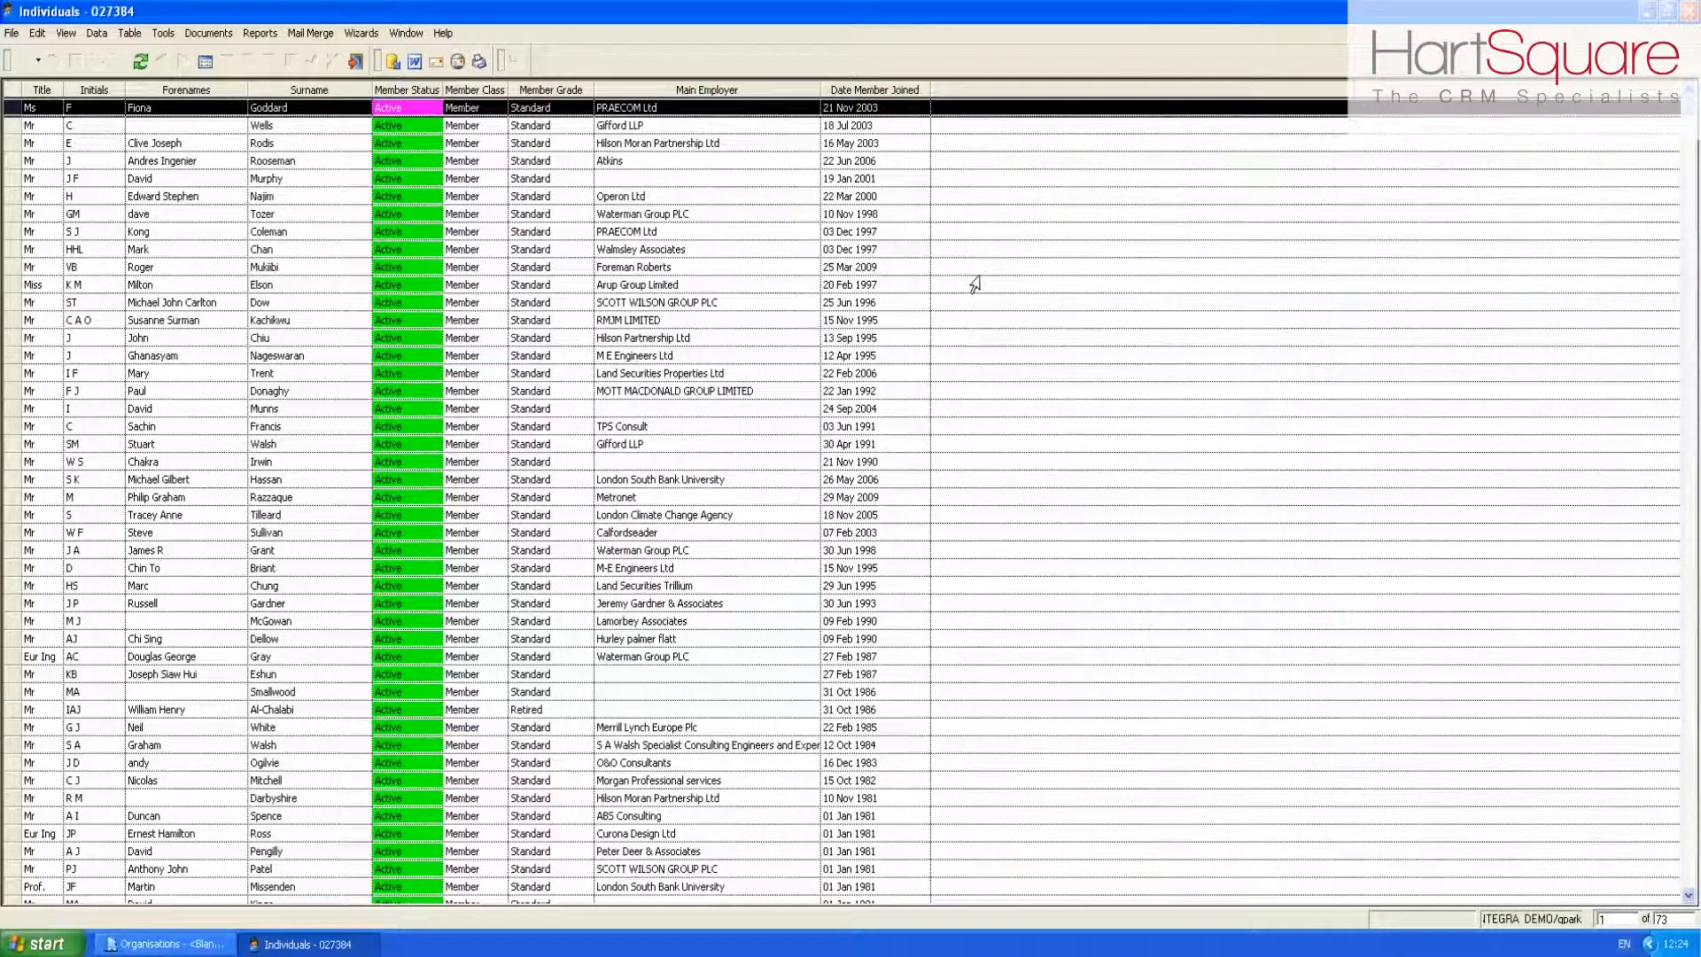
# - Remove the Date Member Joined column from the individuals list
pyautogui.rightClick(882, 89)
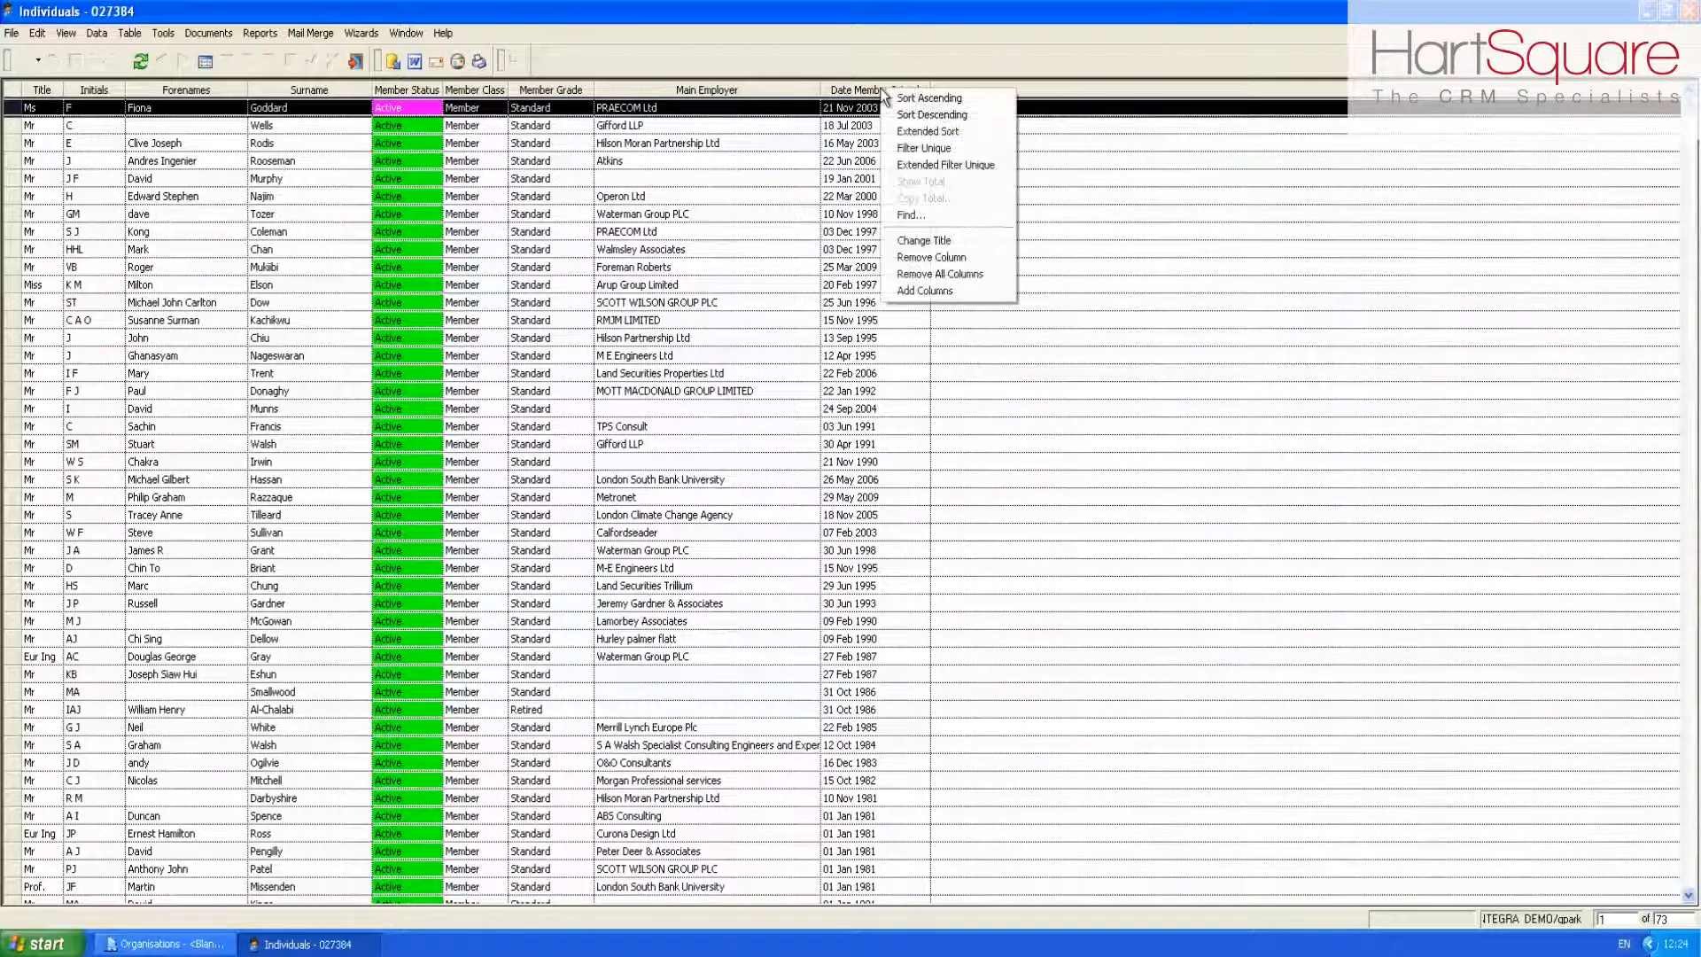
pyautogui.click(910, 258)
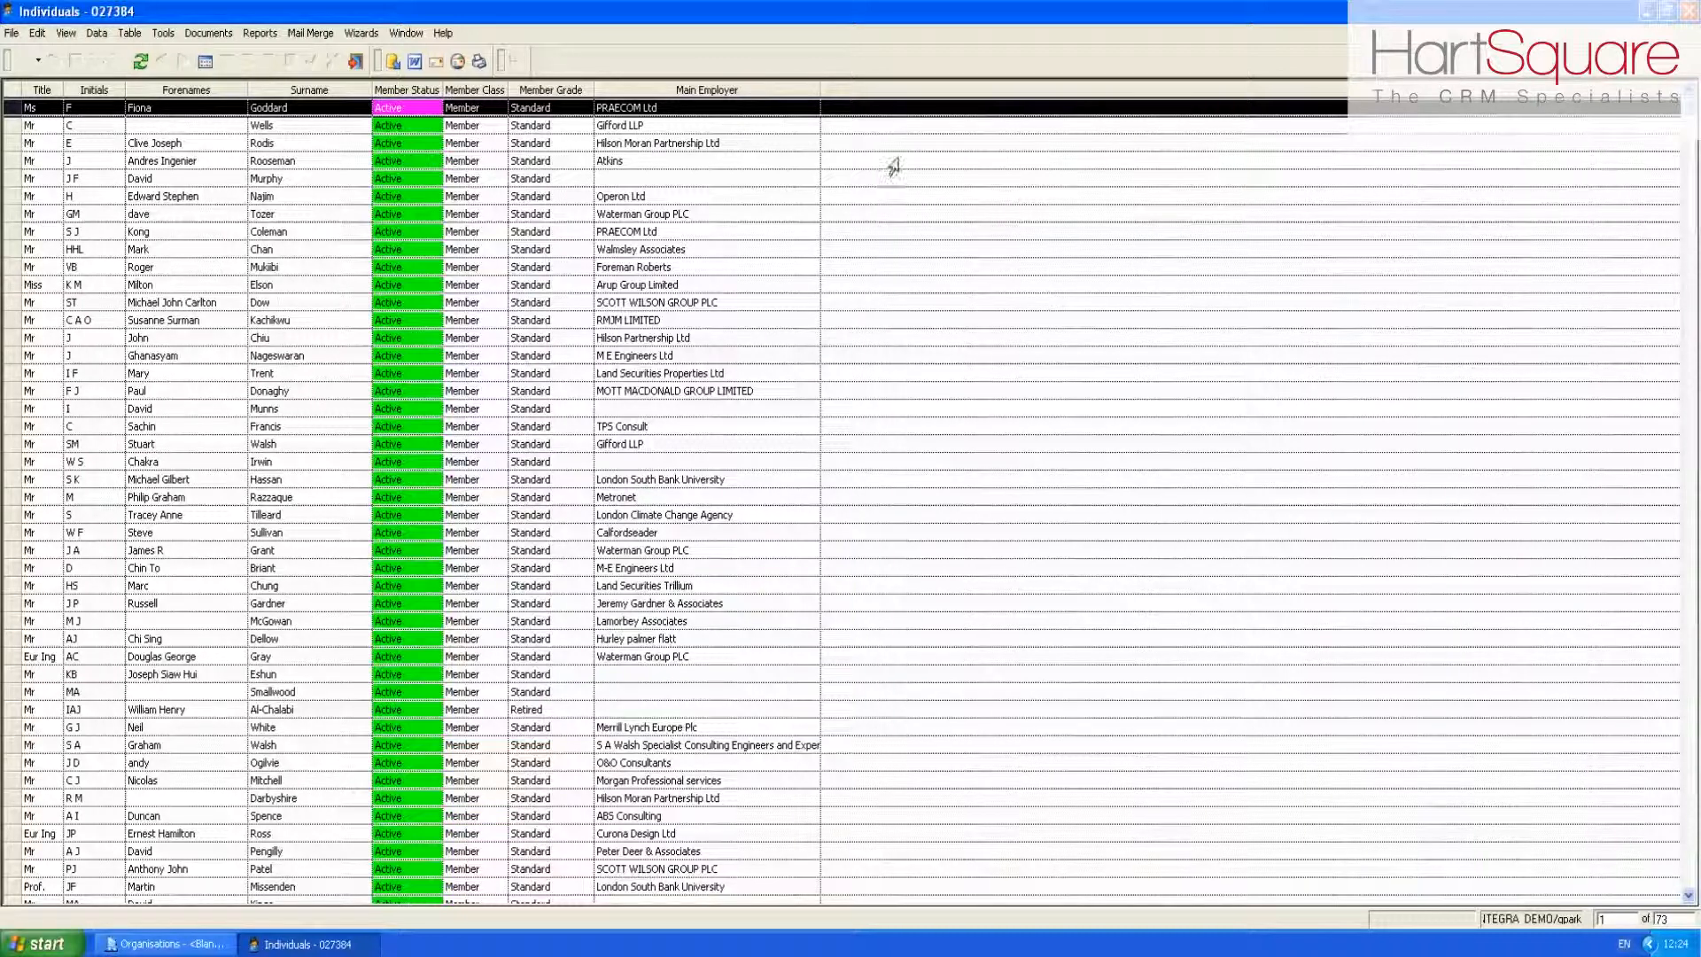
pyautogui.rightClick(891, 90)
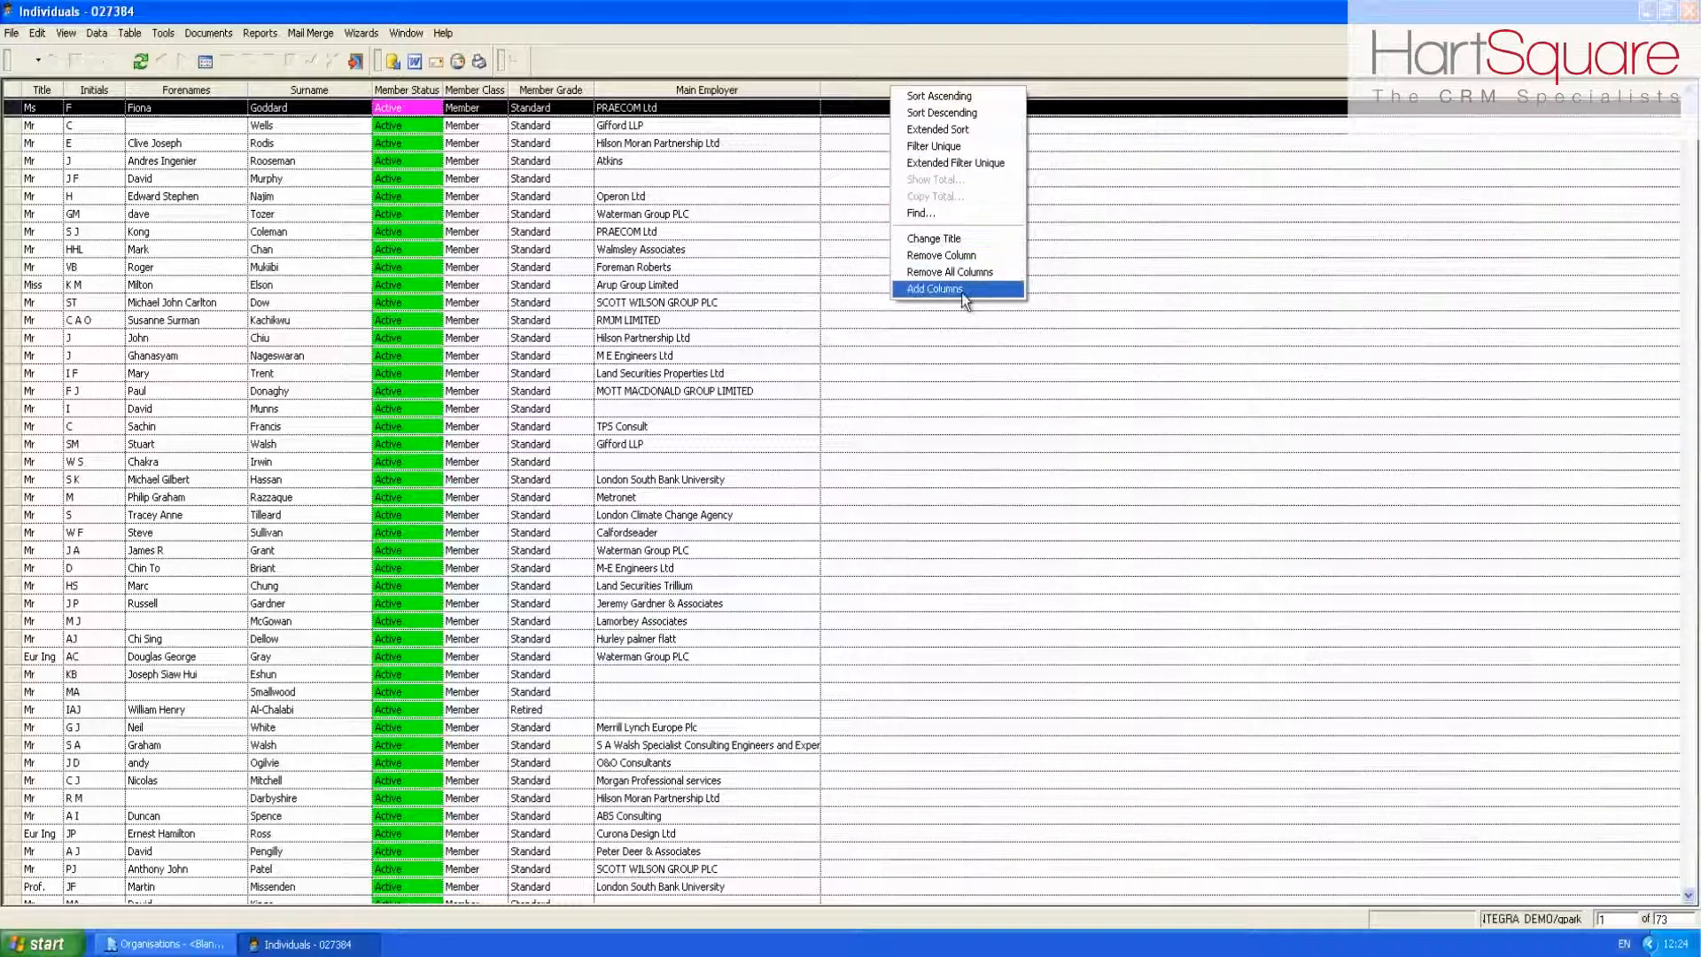
pyautogui.click(1108, 94)
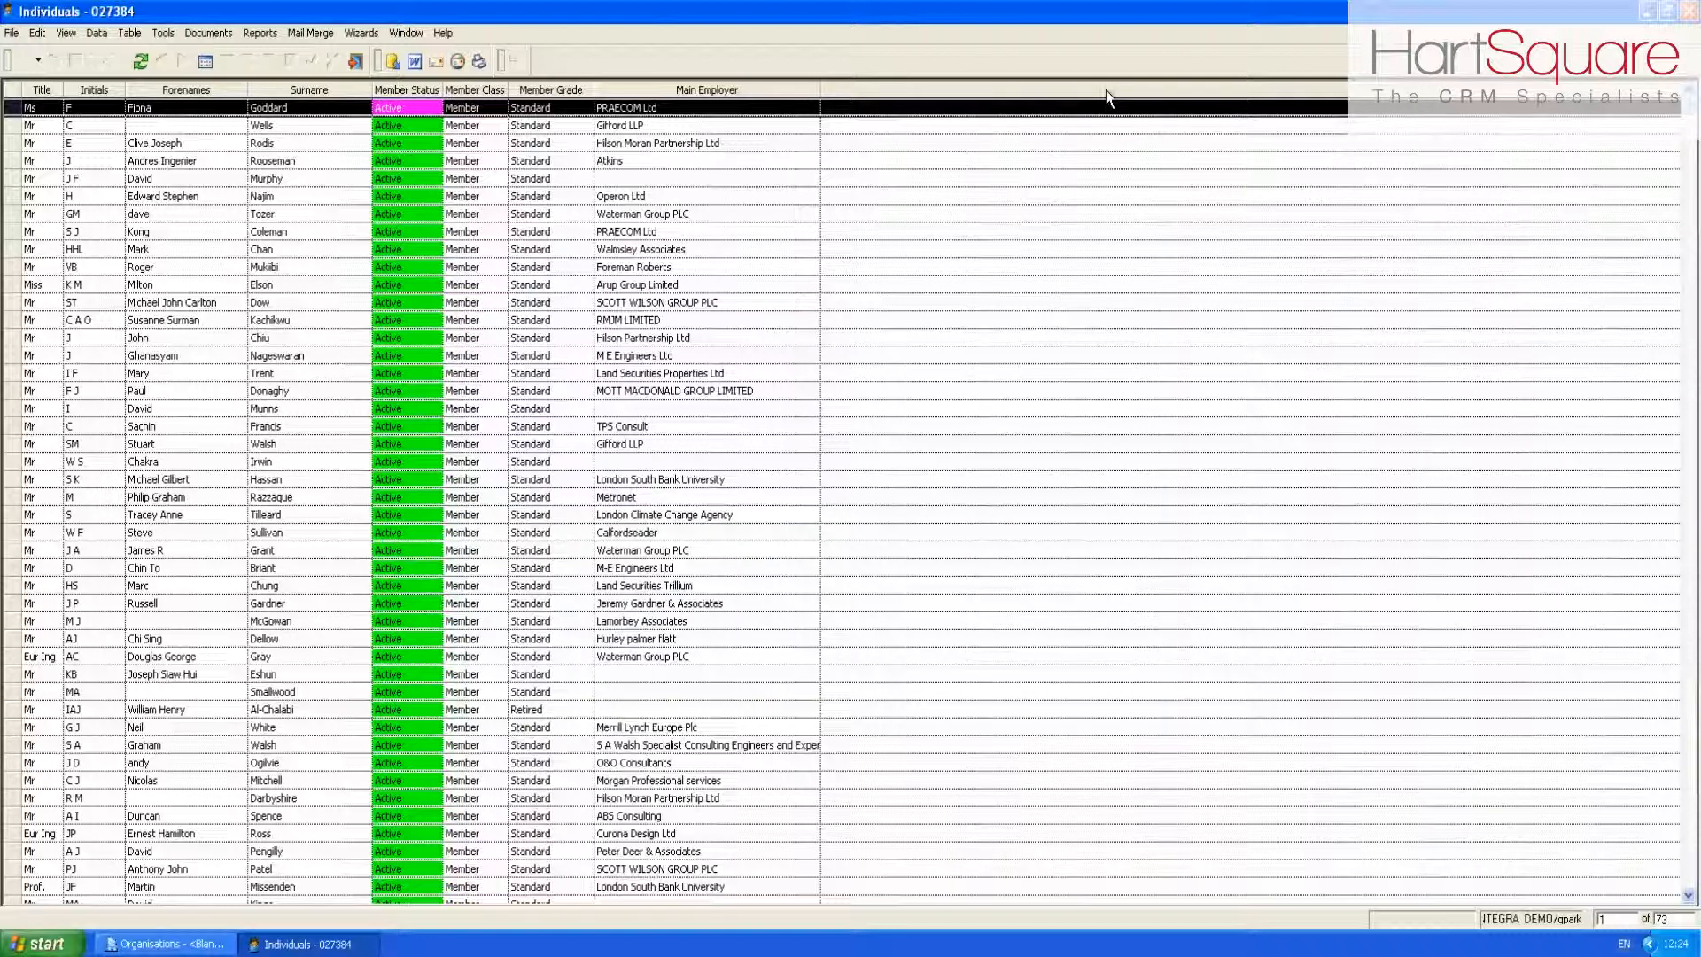
pyautogui.rightClick(1107, 94)
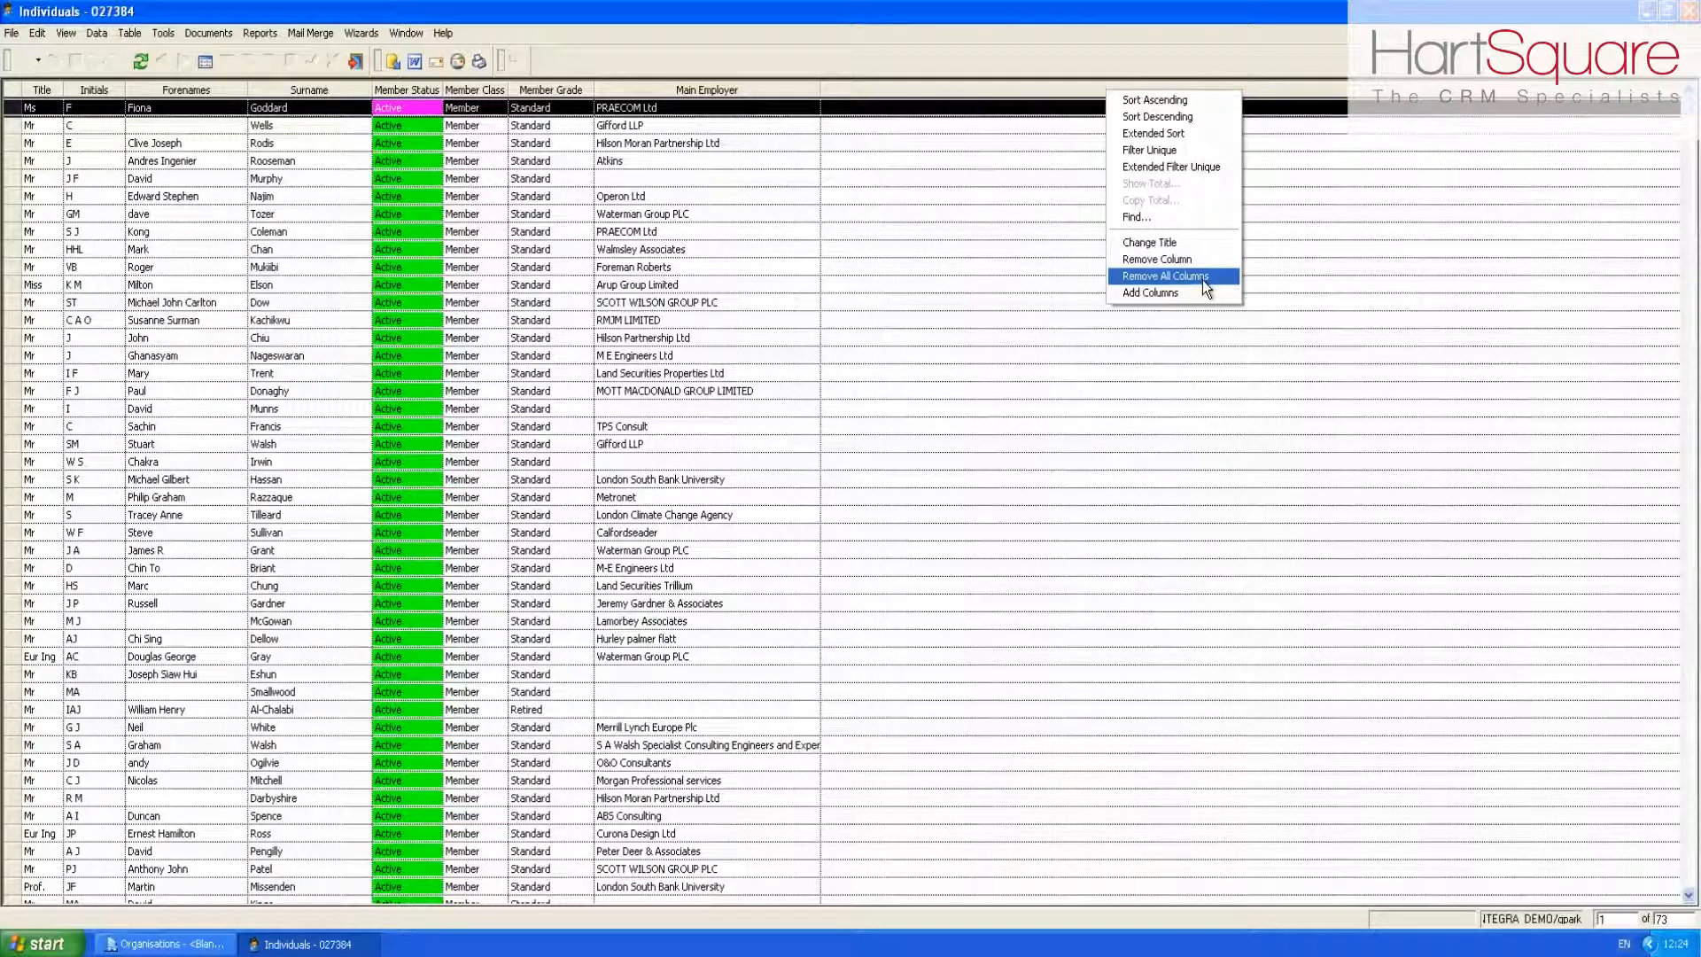
pyautogui.click(1296, 87)
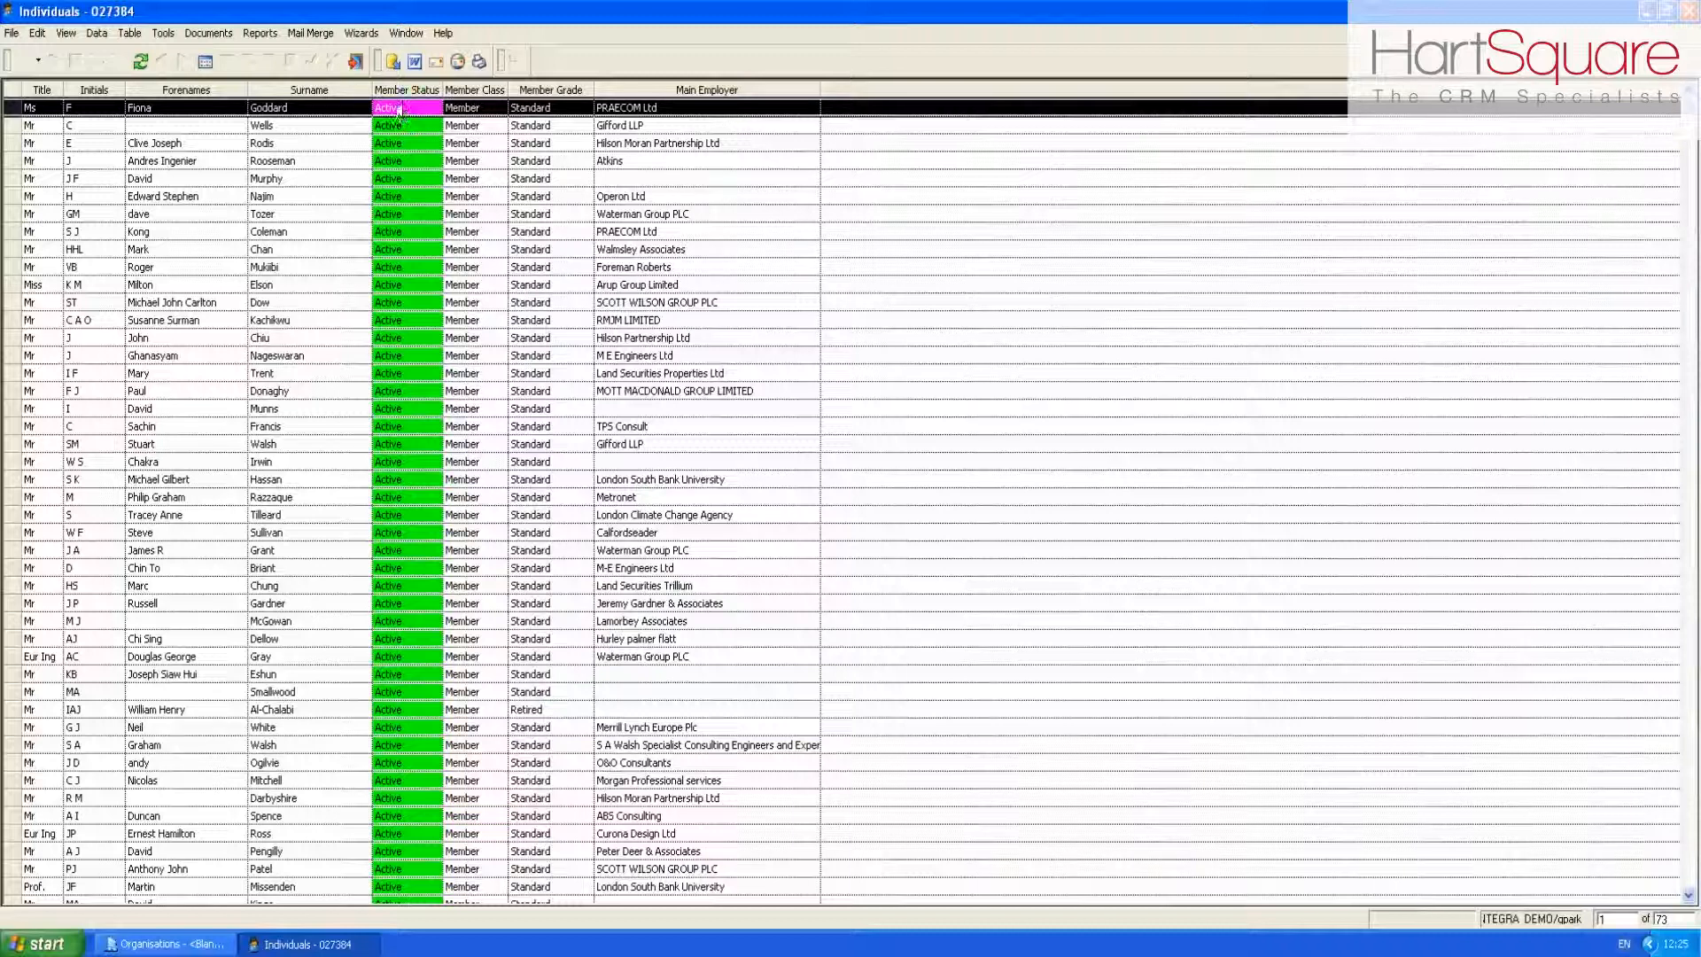
# - Move the Member Status, Member Class and Member Grade columns to the end of the list, after Main Employer
pyautogui.moveTo(400, 97); pyautogui.dragTo(828, 145)
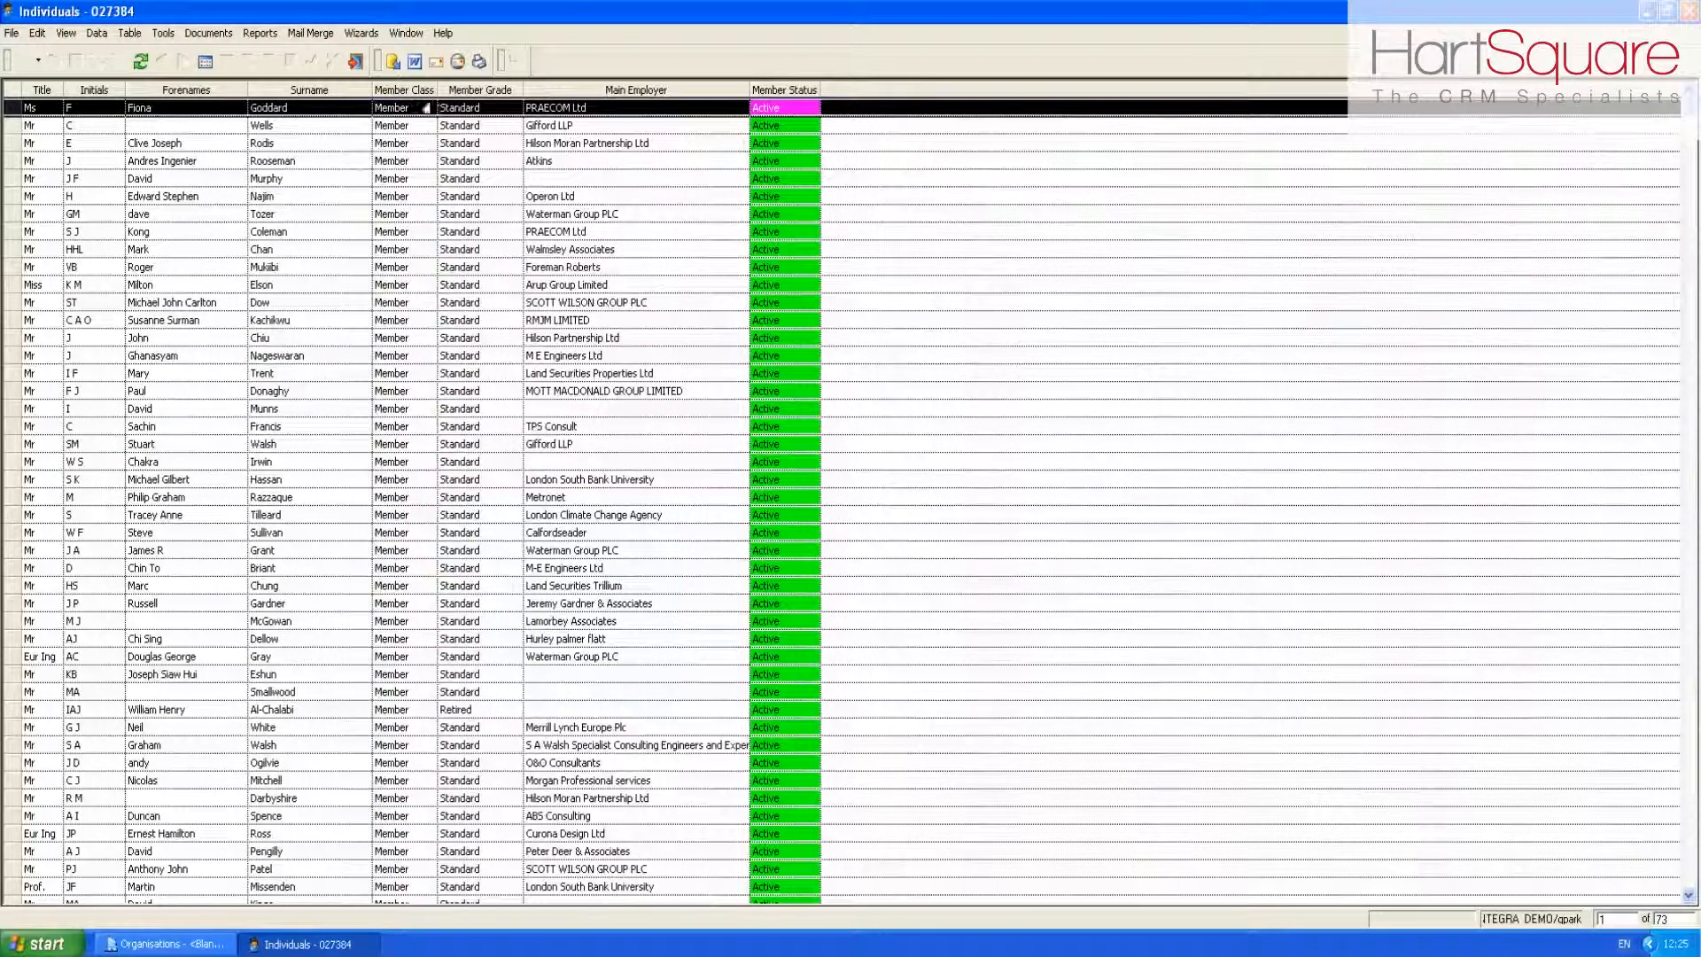
pyautogui.moveTo(418, 96); pyautogui.dragTo(911, 148)
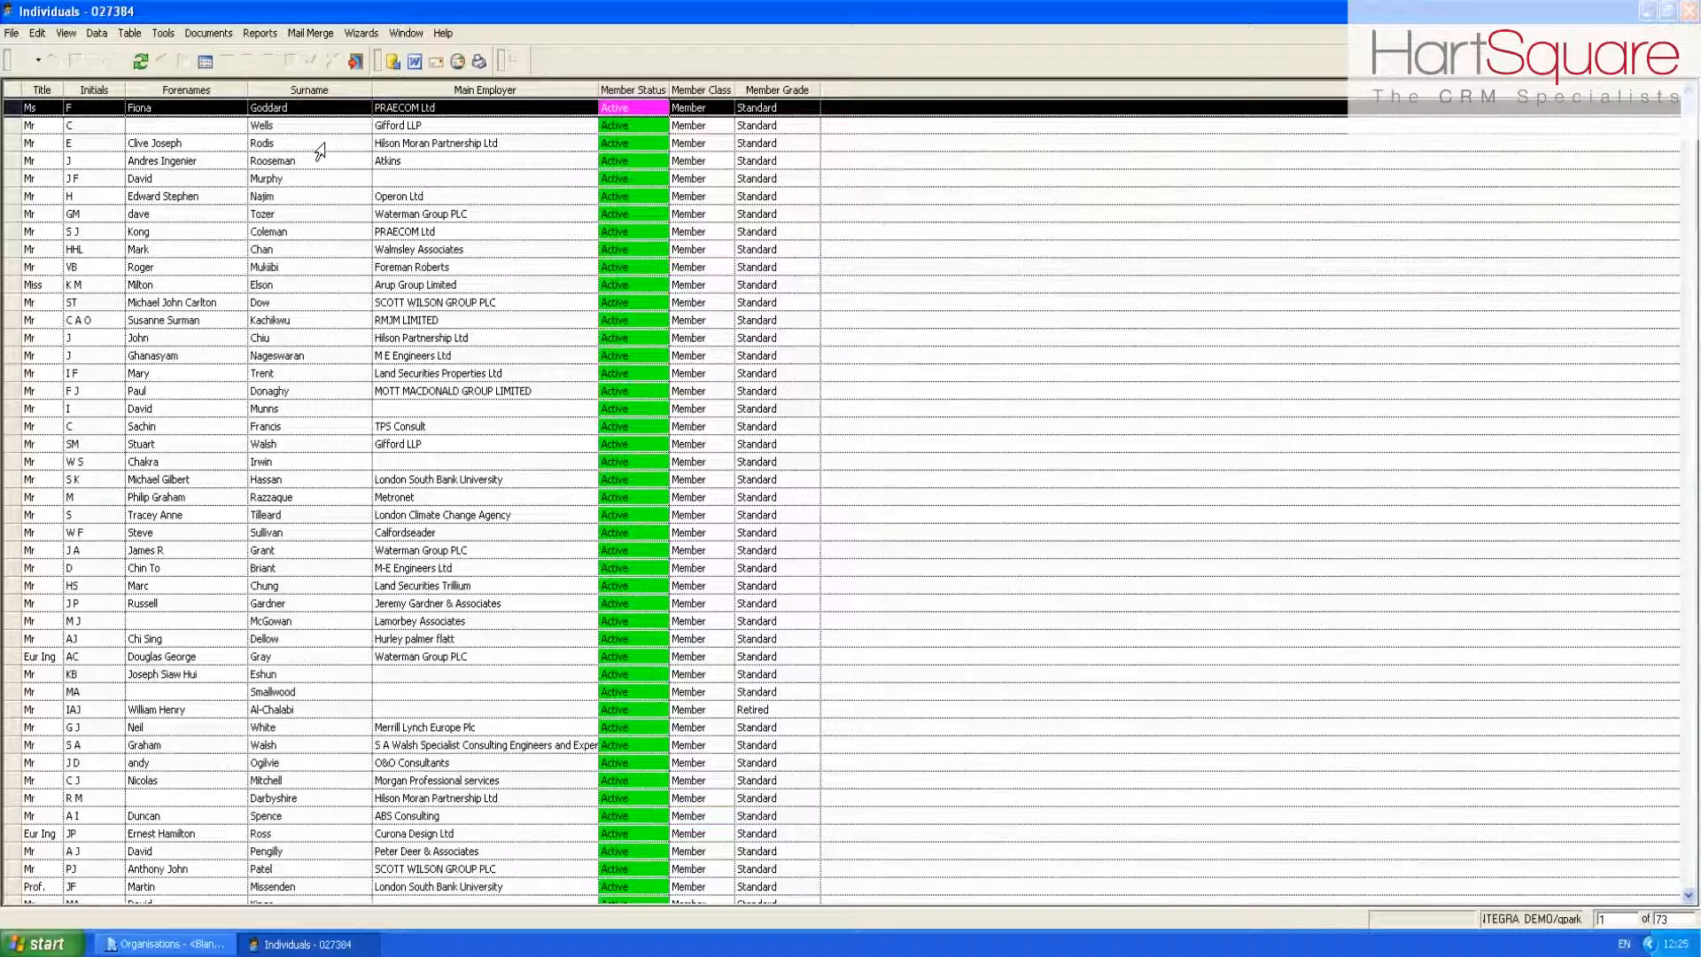
# - Sort the individuals list by Surname in ascending order and select its first record
pyautogui.rightClick(299, 90)
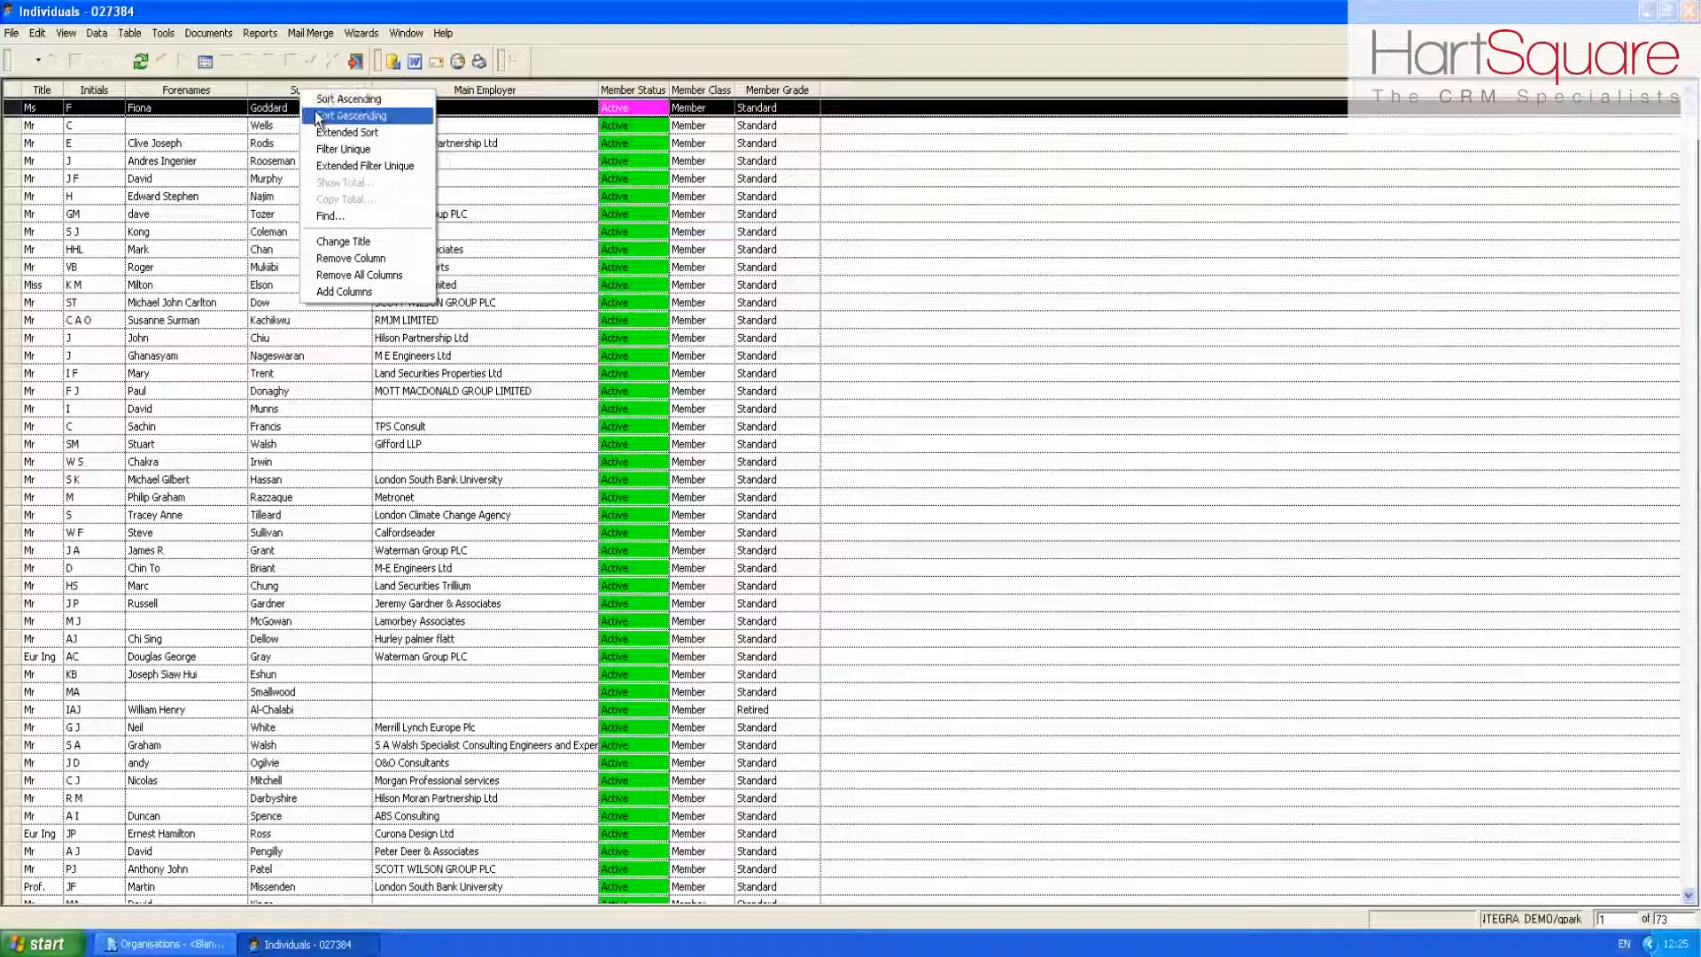
pyautogui.click(324, 98)
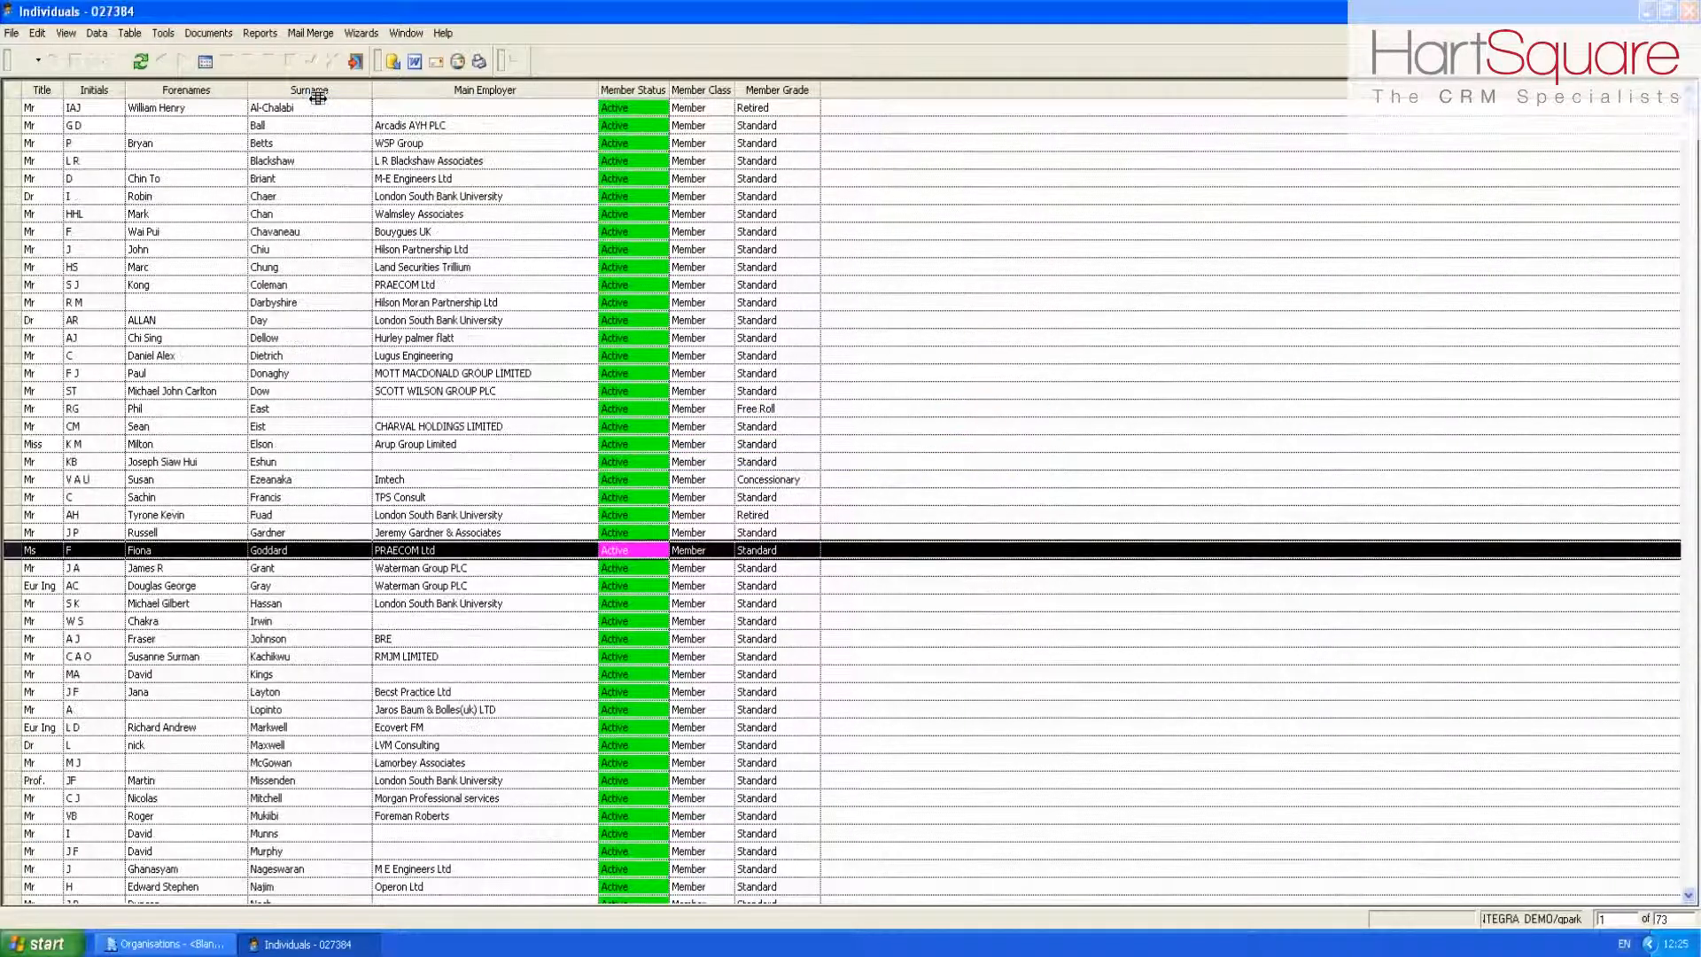
pyautogui.click(315, 110)
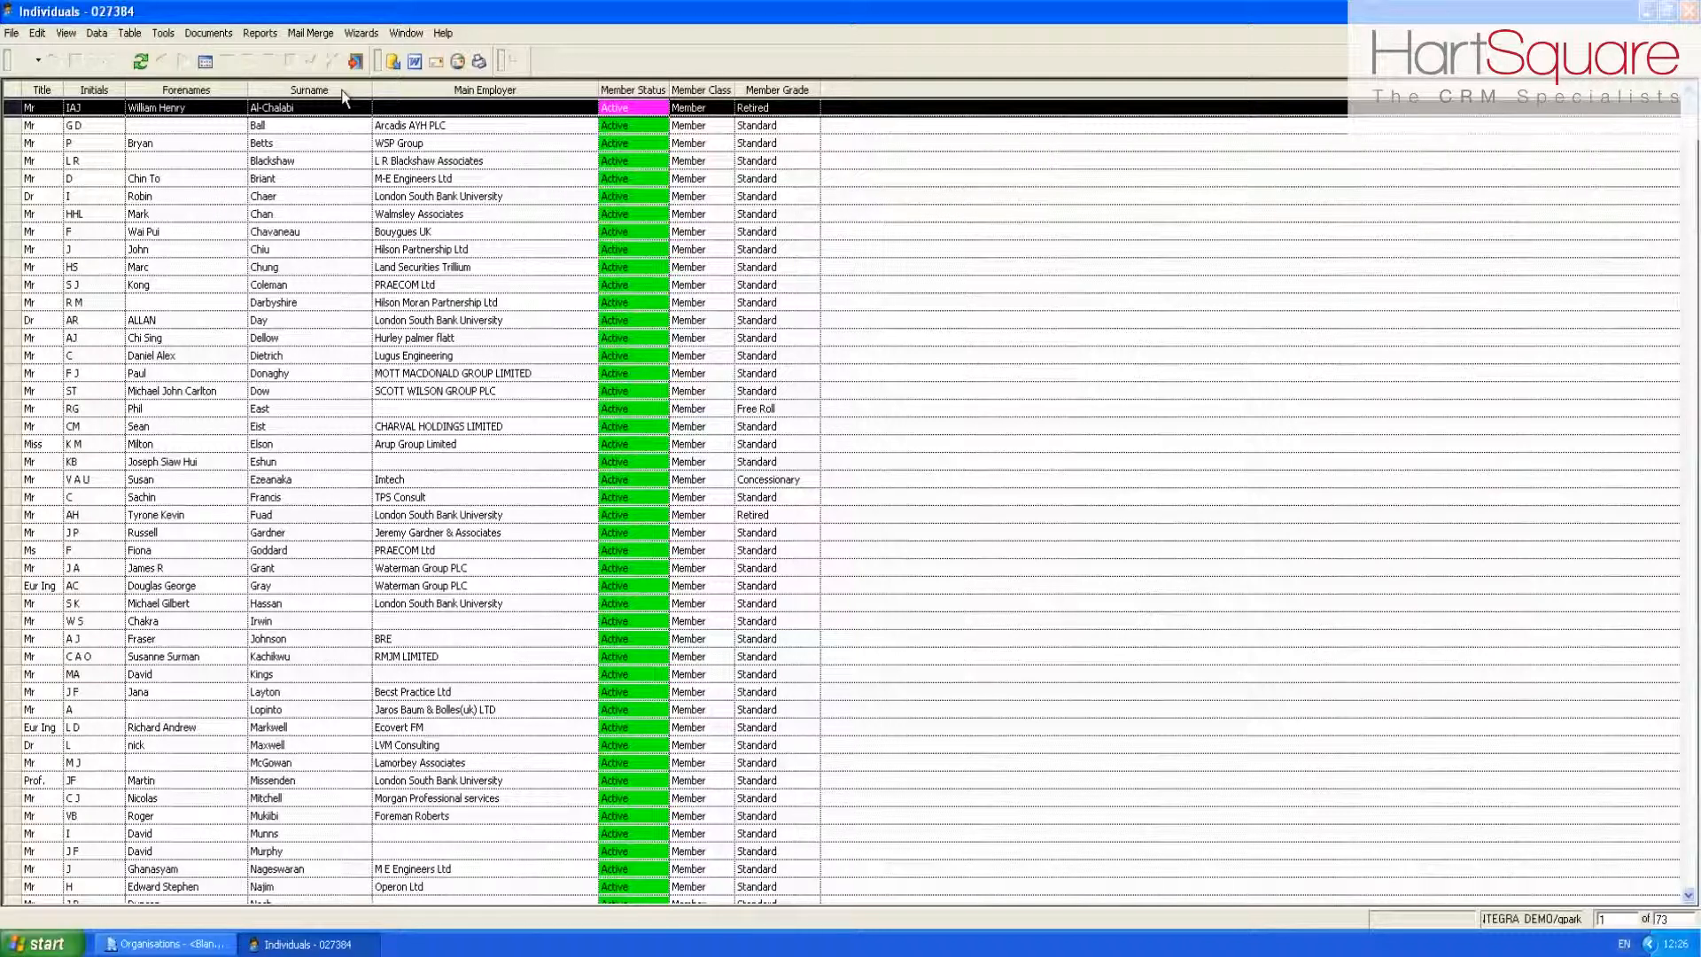
# - Apply an extended ascending sort by Member Class, Member Grade and Surname in that order, and select the first record
pyautogui.rightClick(344, 98)
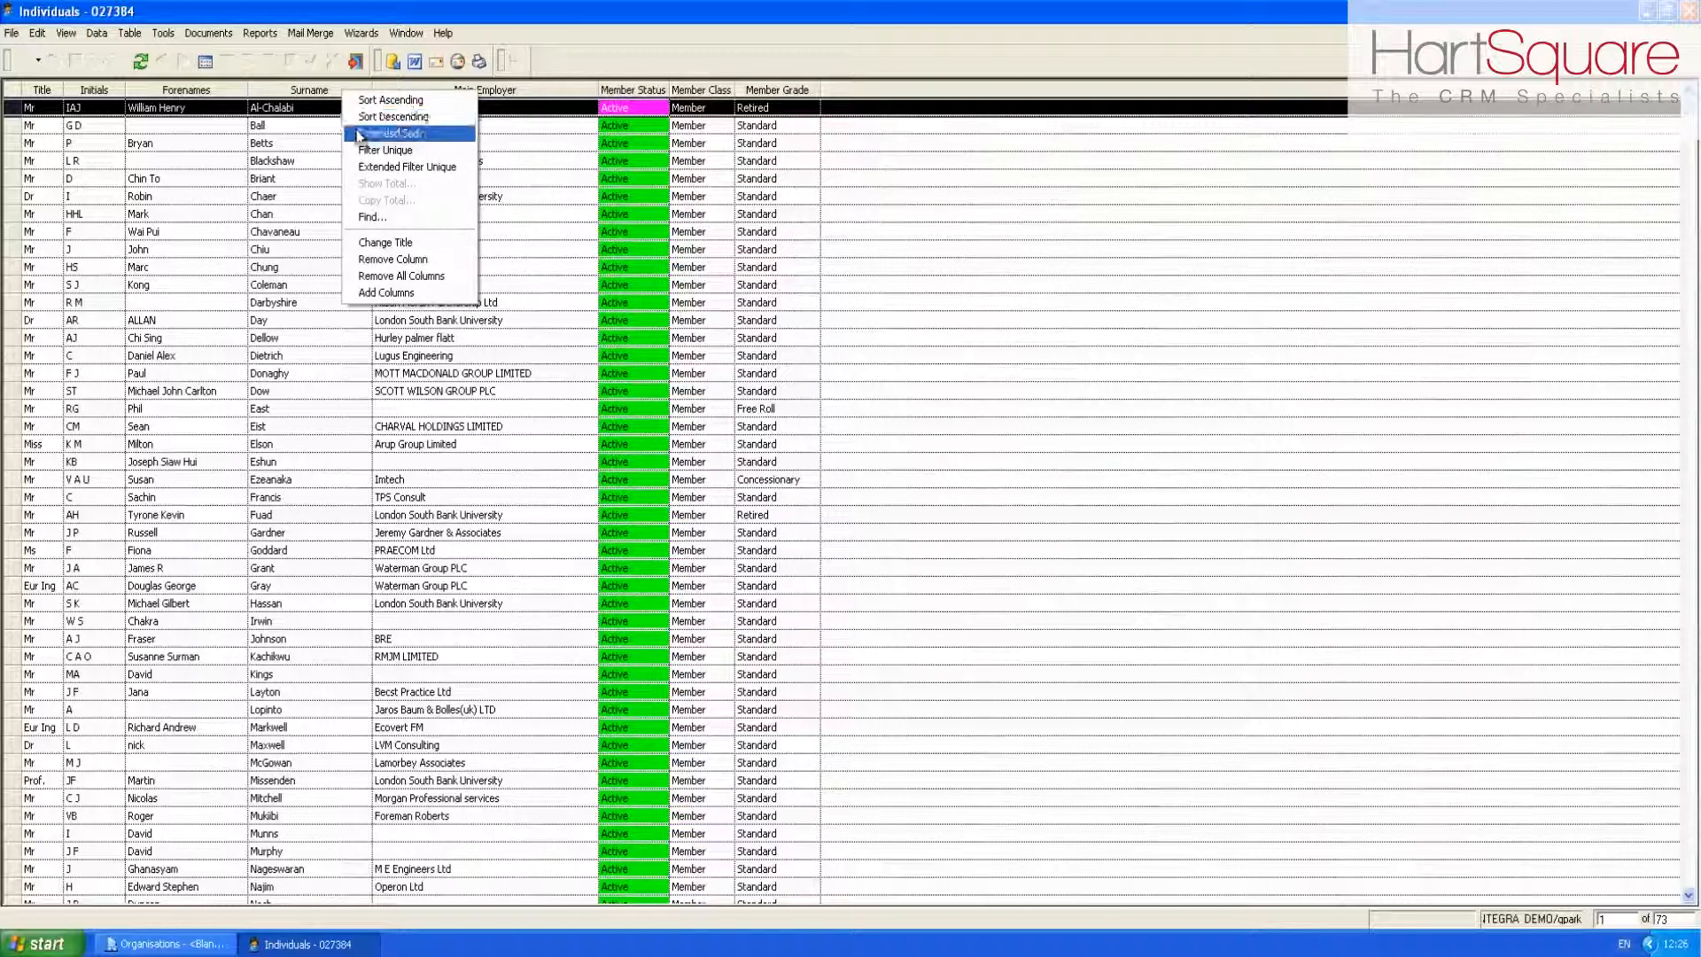
pyautogui.click(381, 133)
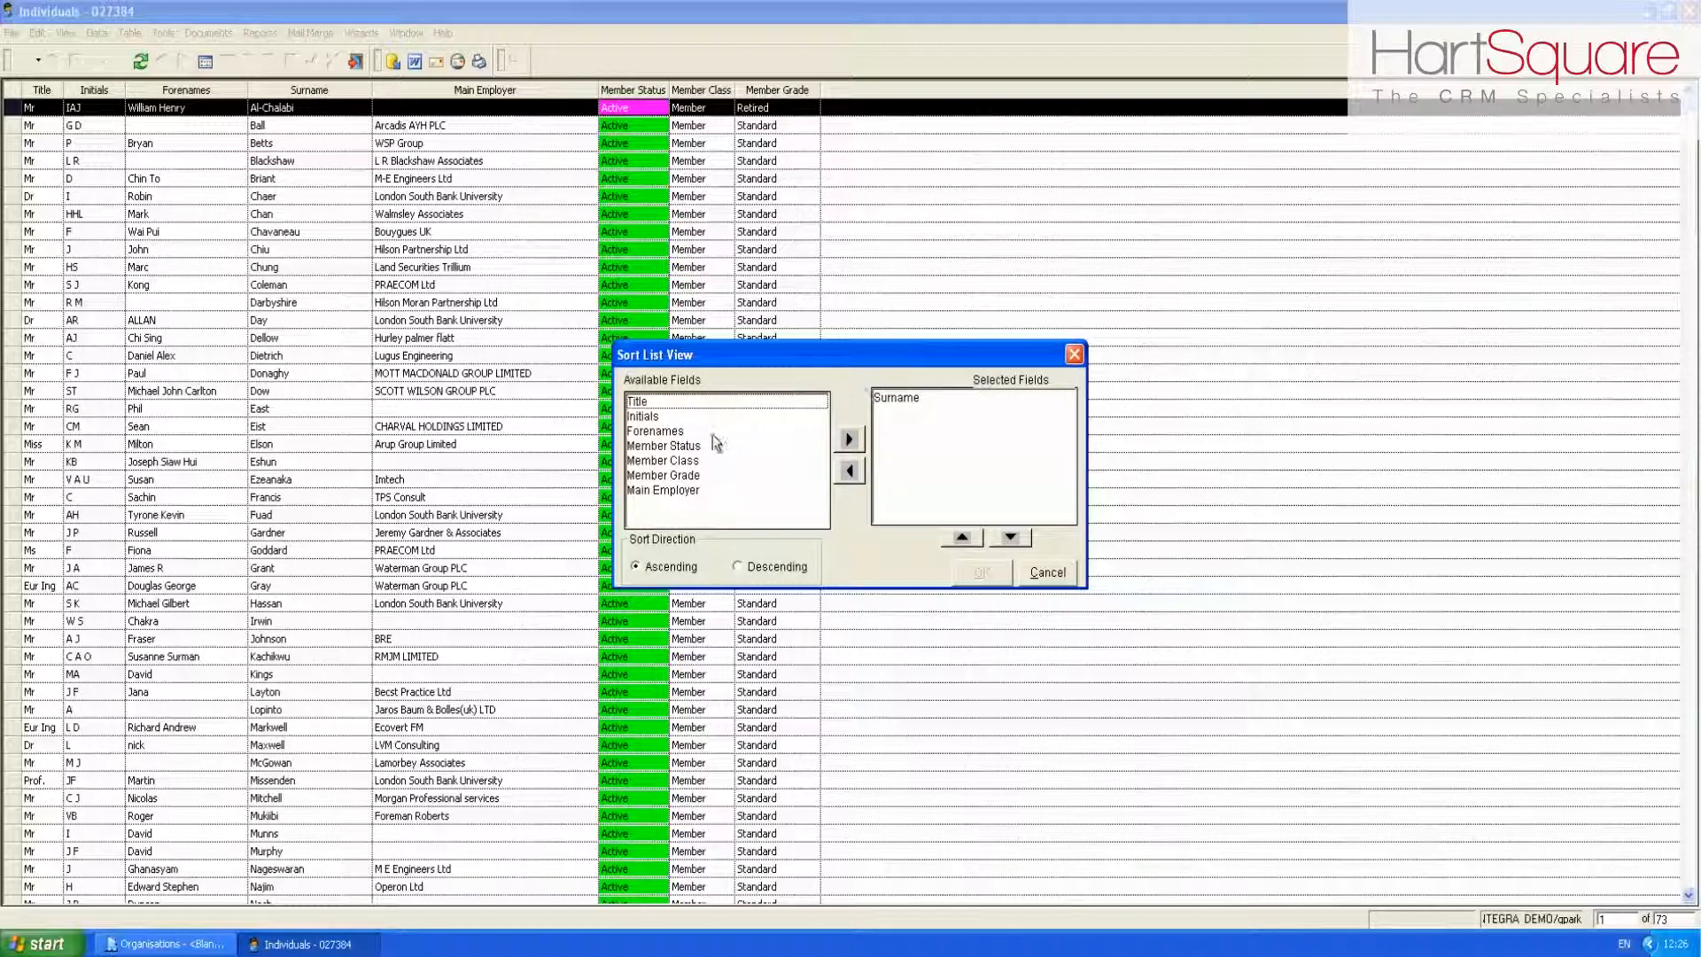
pyautogui.click(685, 463)
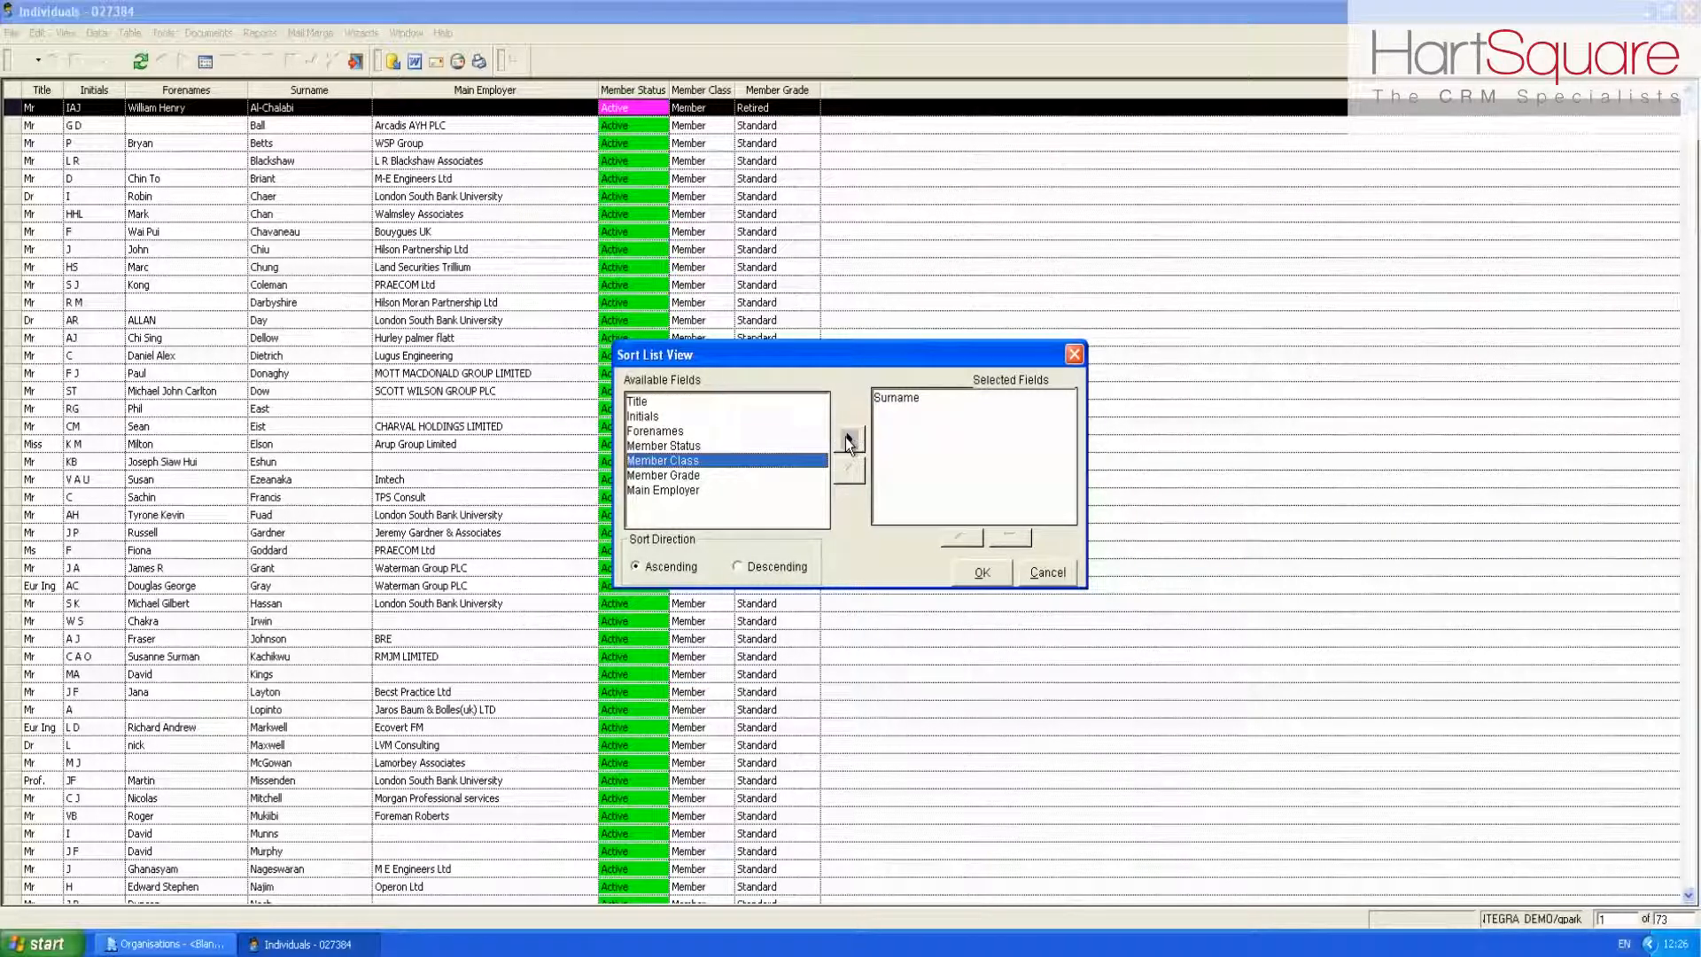
pyautogui.click(847, 438)
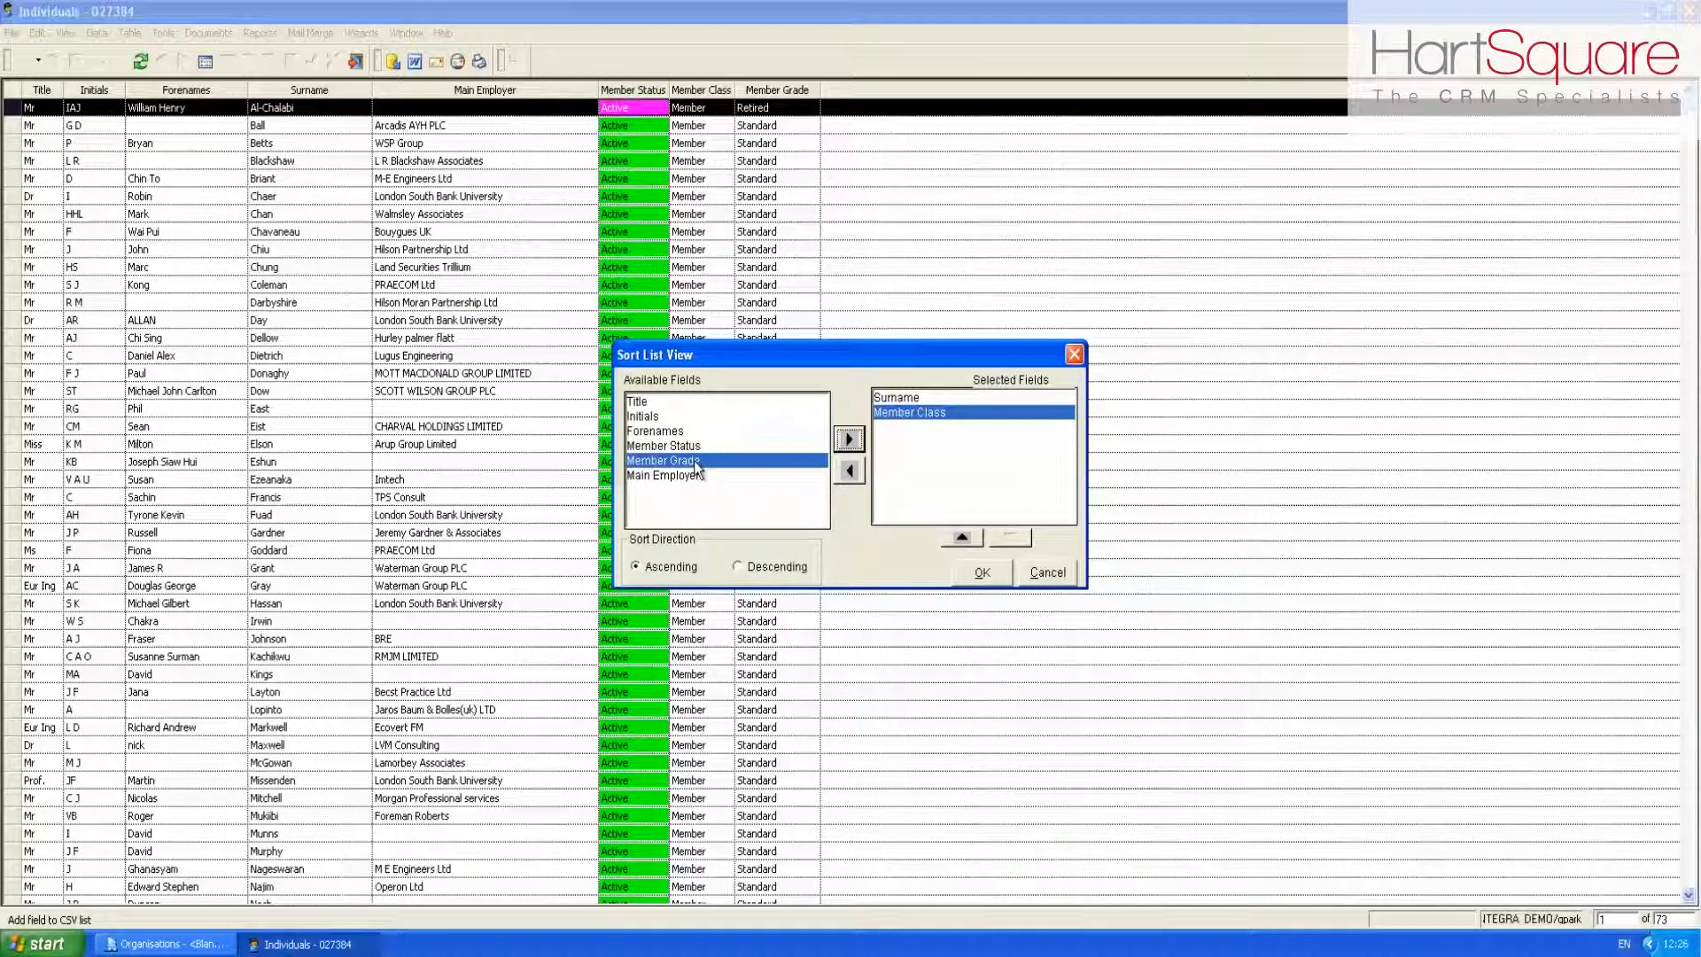
pyautogui.click(847, 438)
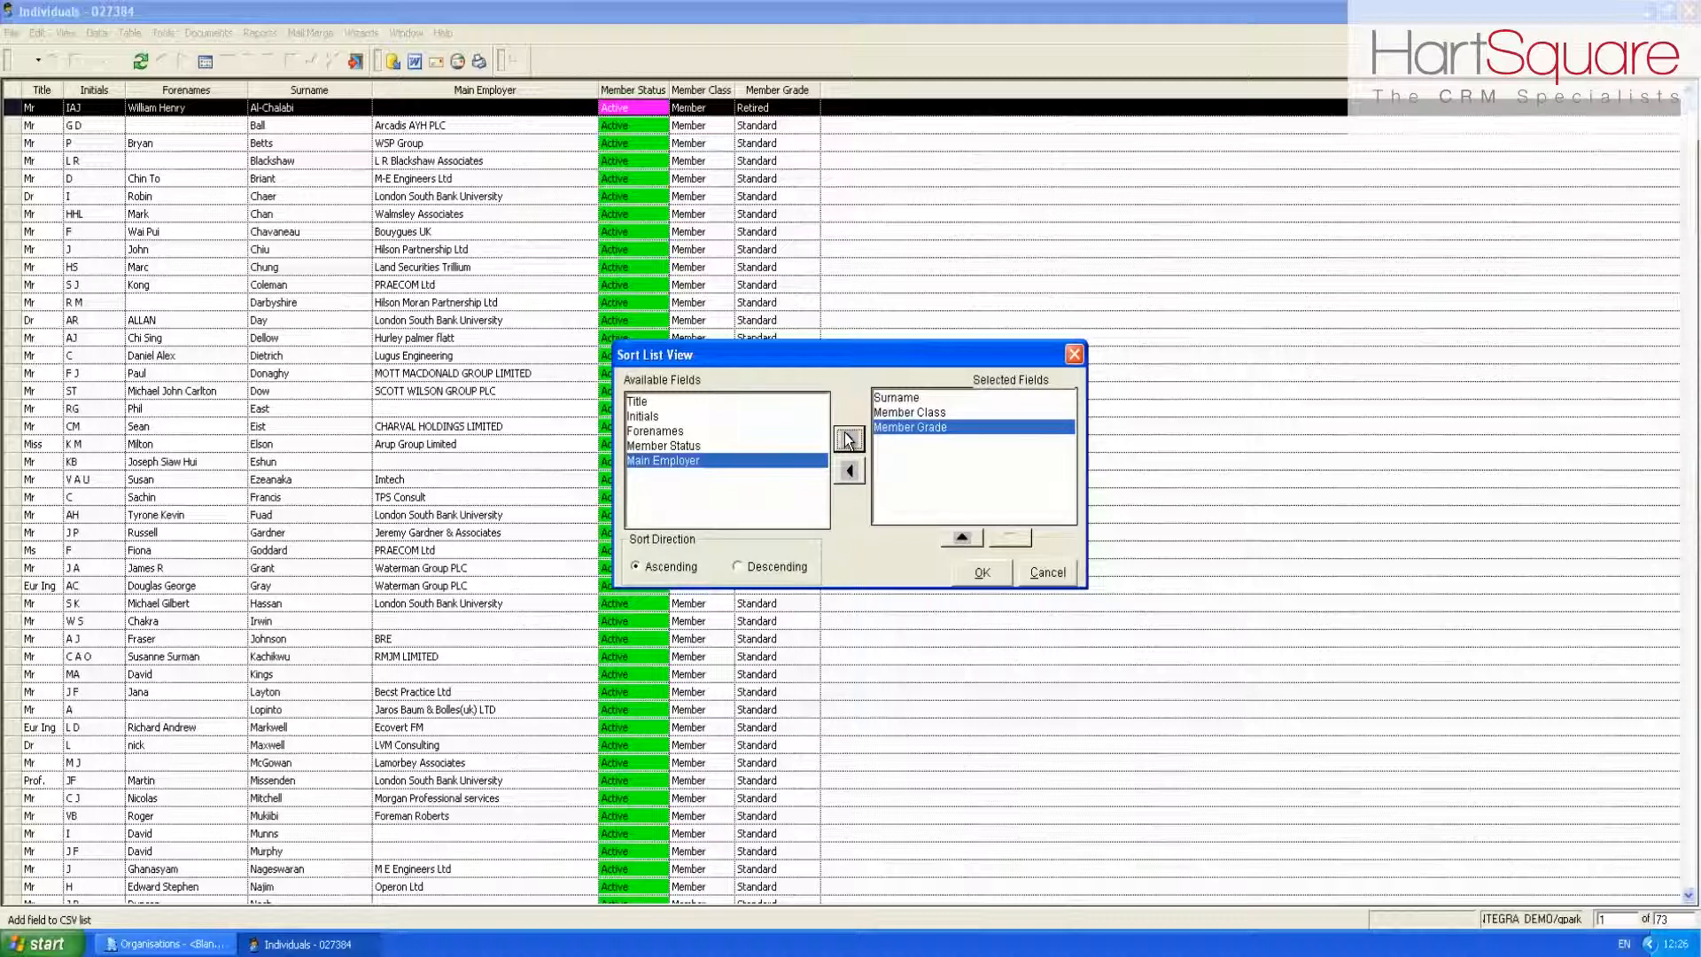
pyautogui.click(891, 398)
pyautogui.click(1009, 539)
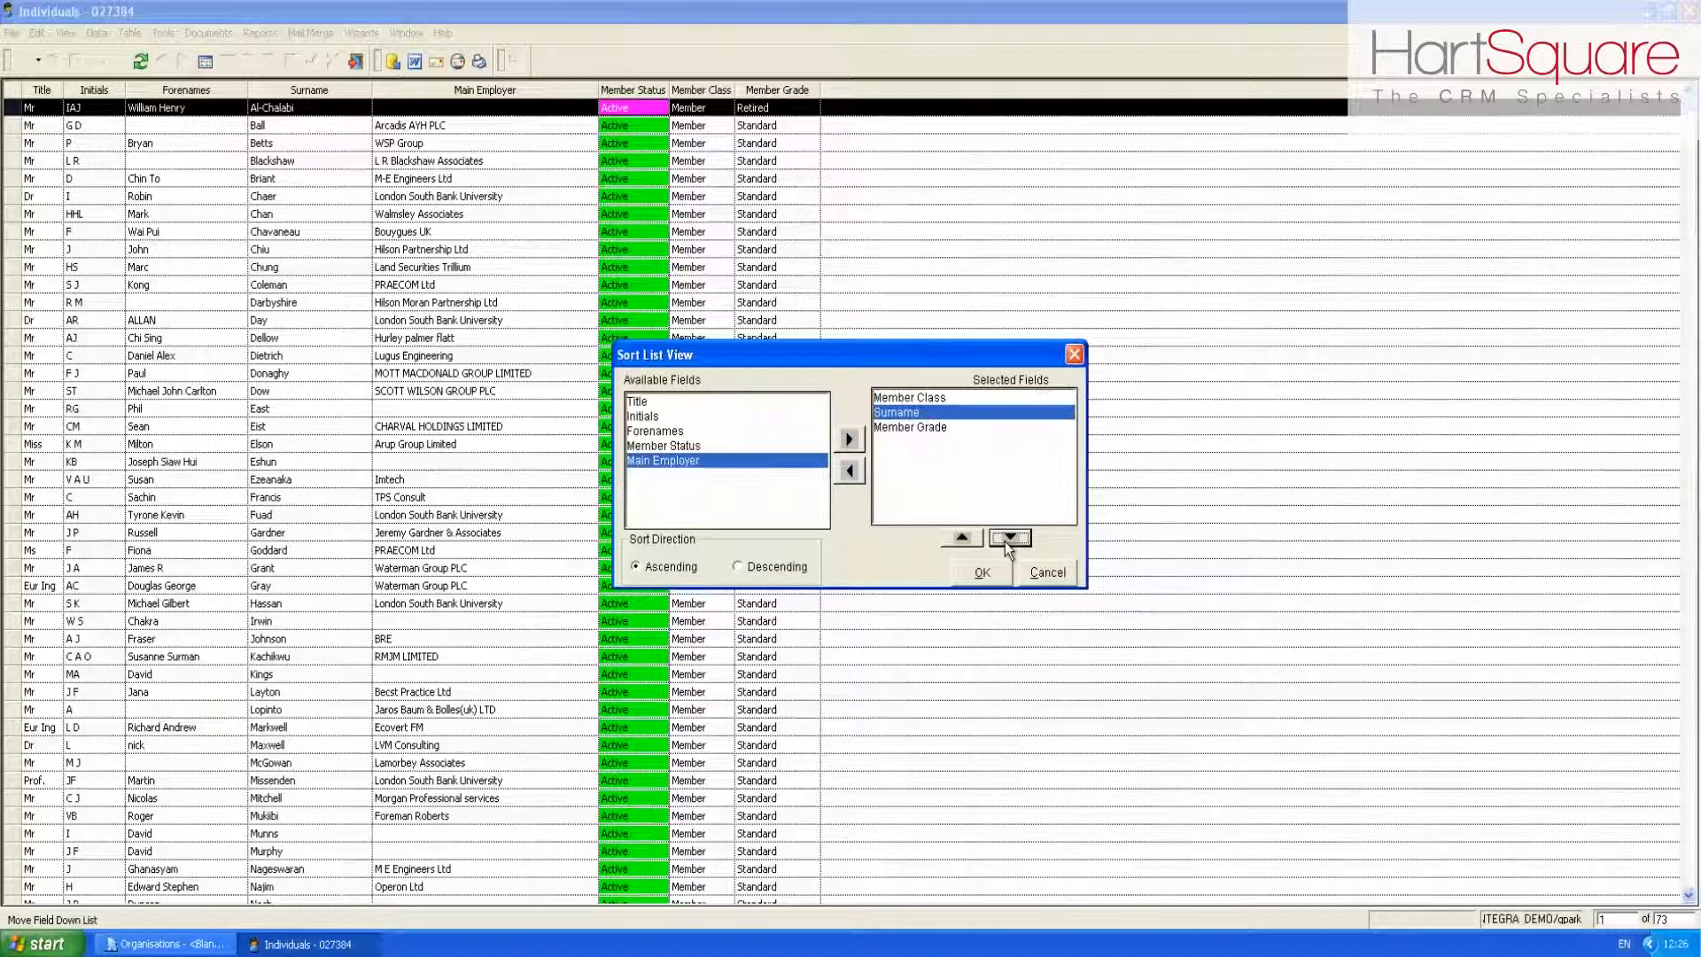
pyautogui.click(1009, 539)
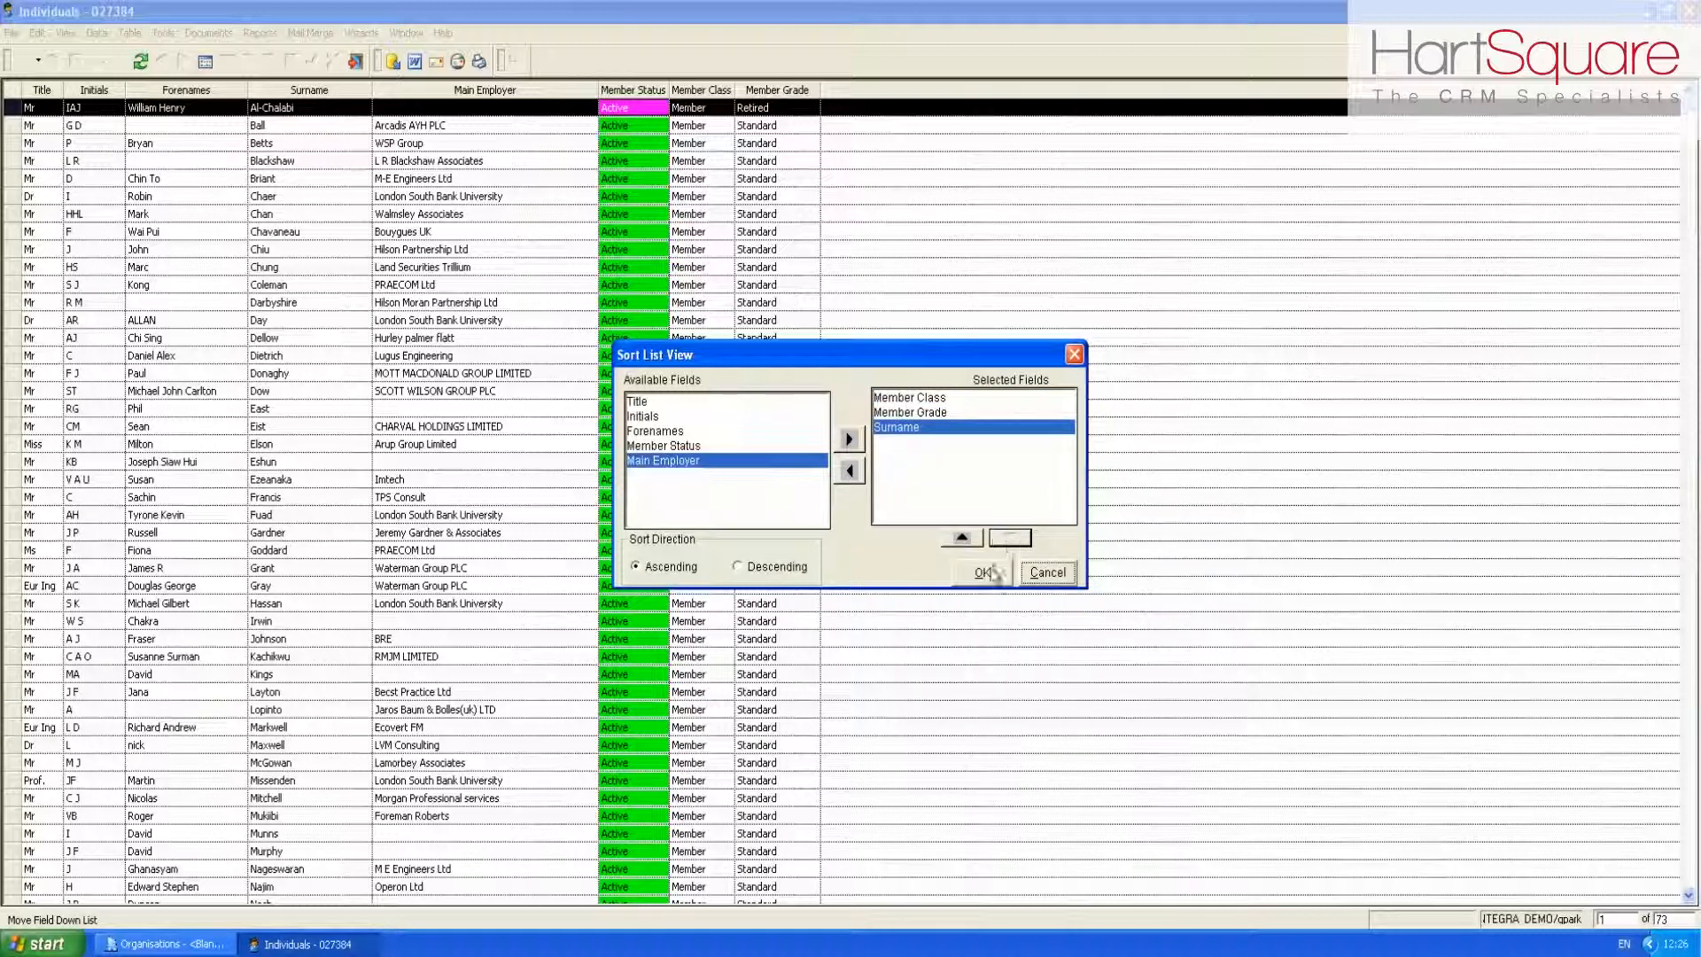
pyautogui.click(987, 571)
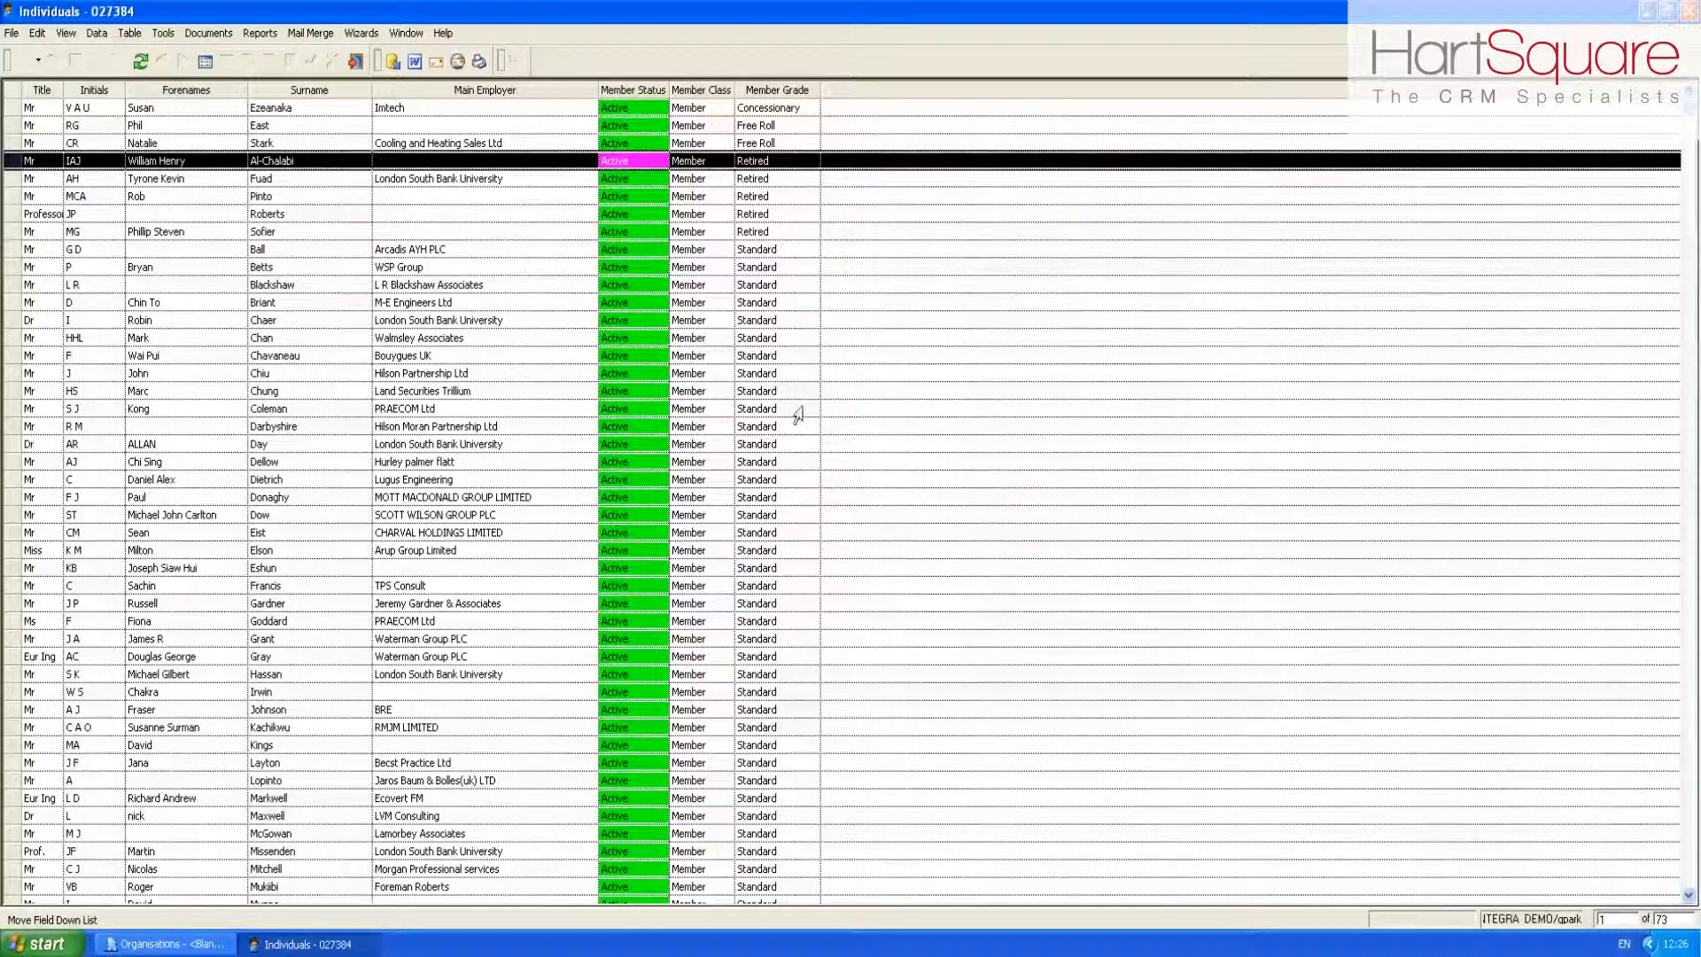
pyautogui.click(640, 108)
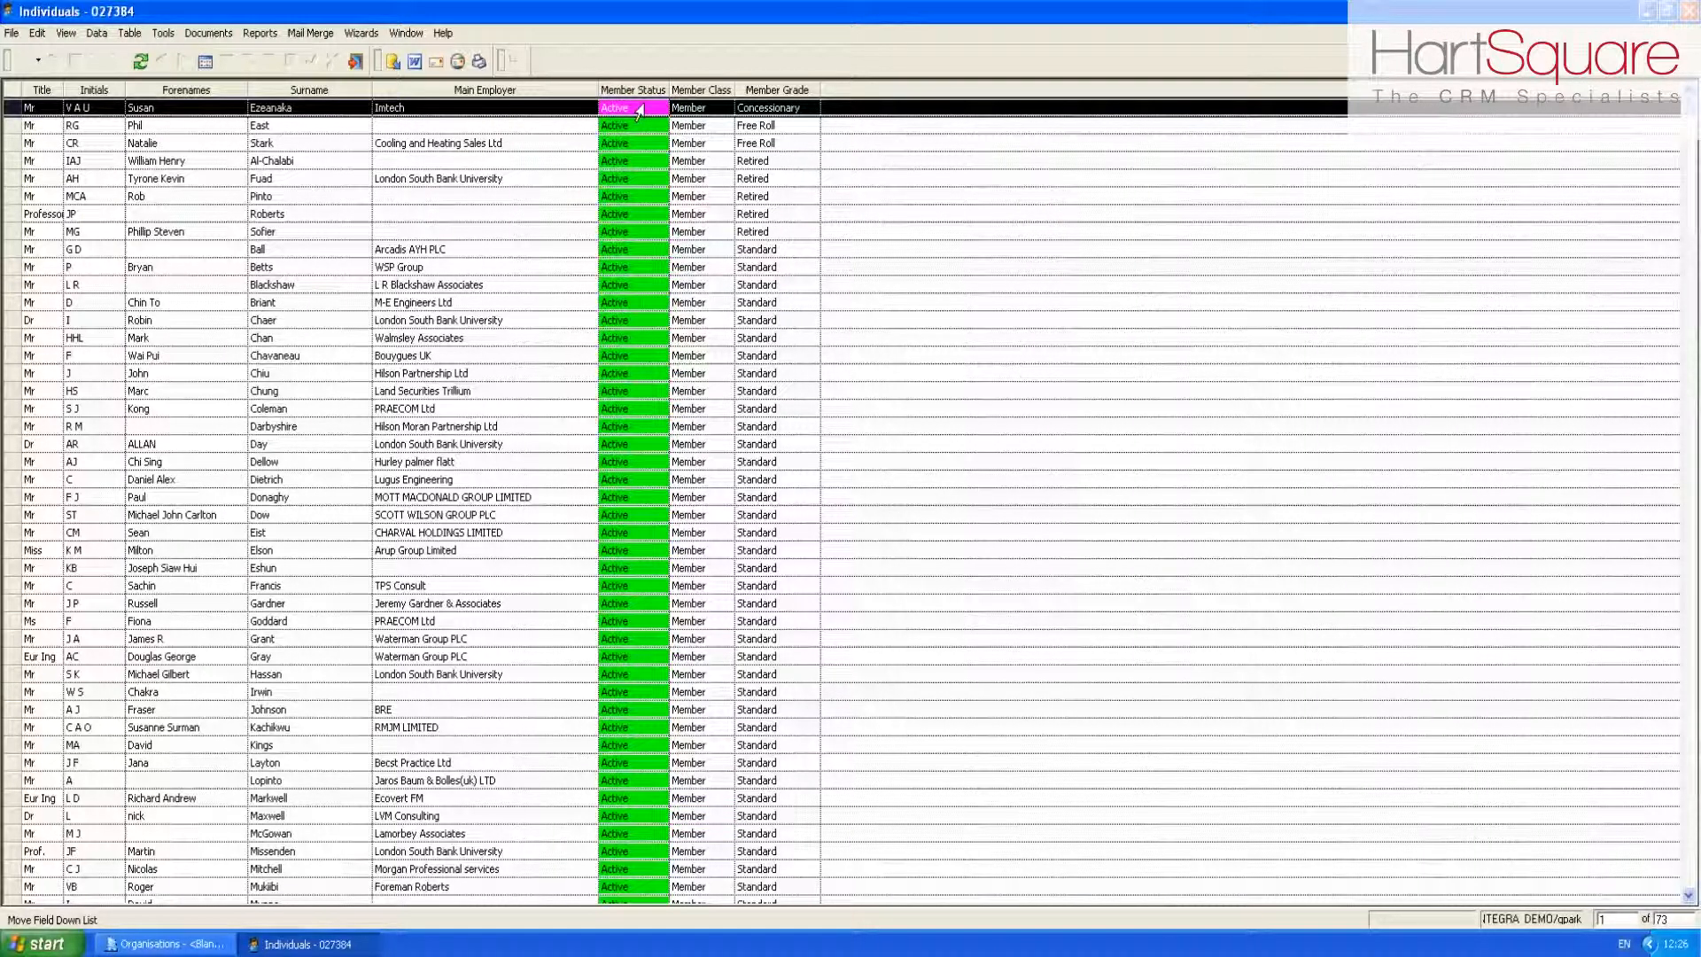
pyautogui.rightClick(562, 92)
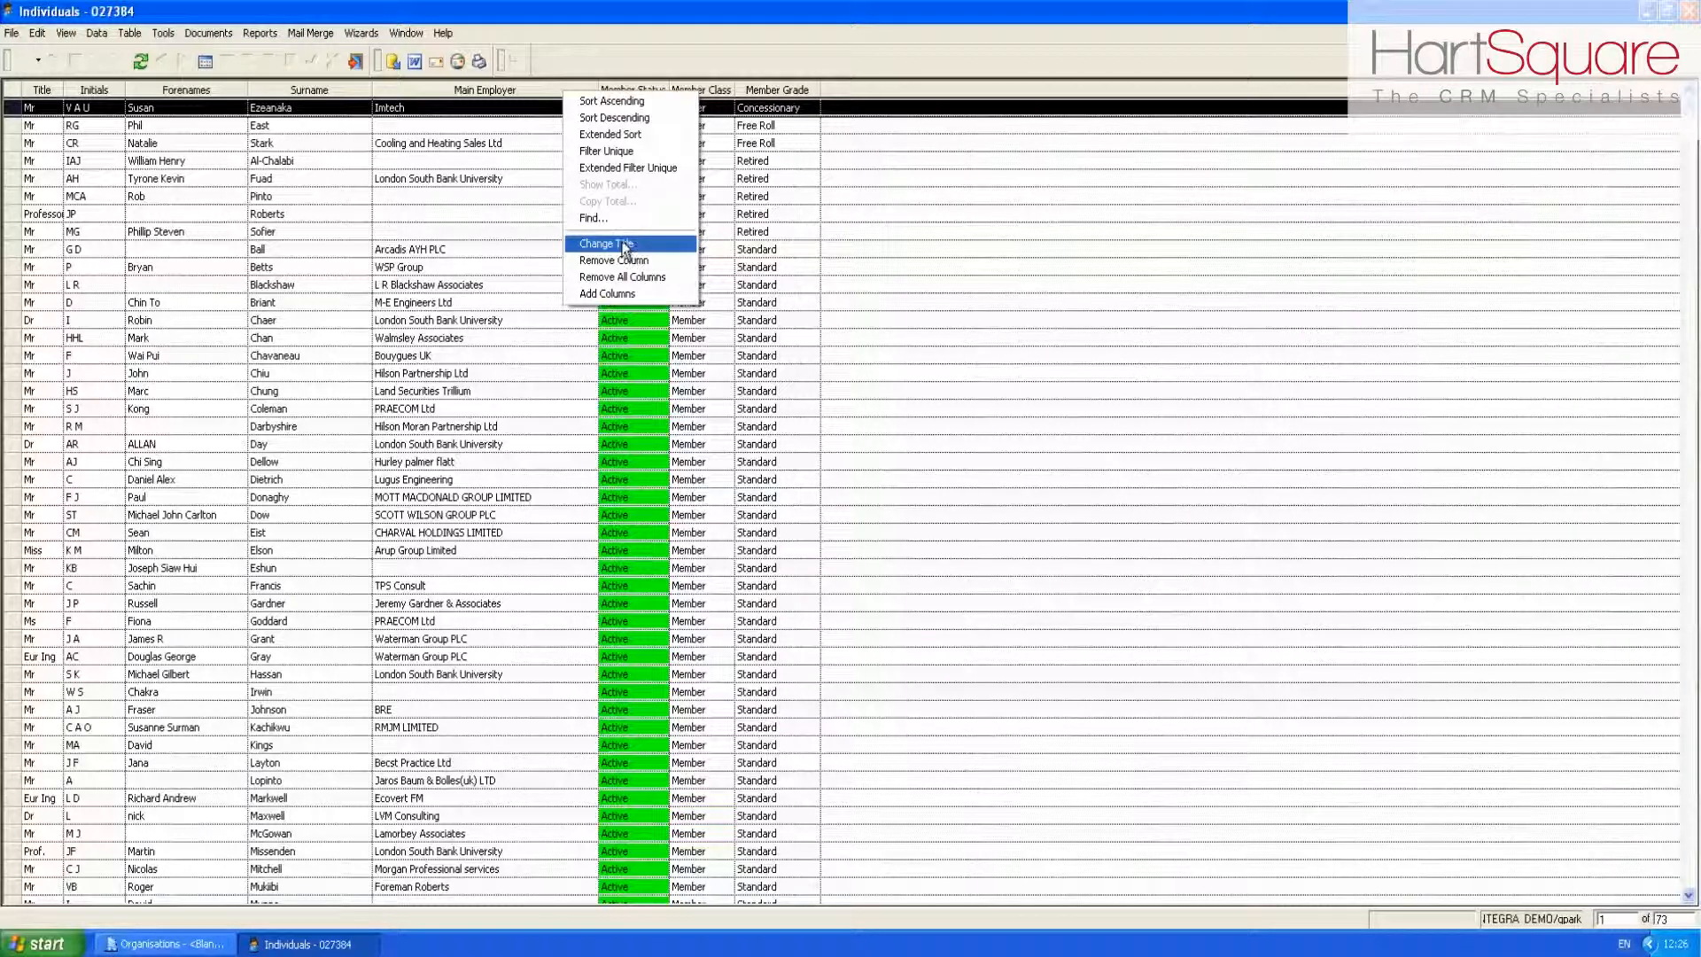
pyautogui.click(866, 98)
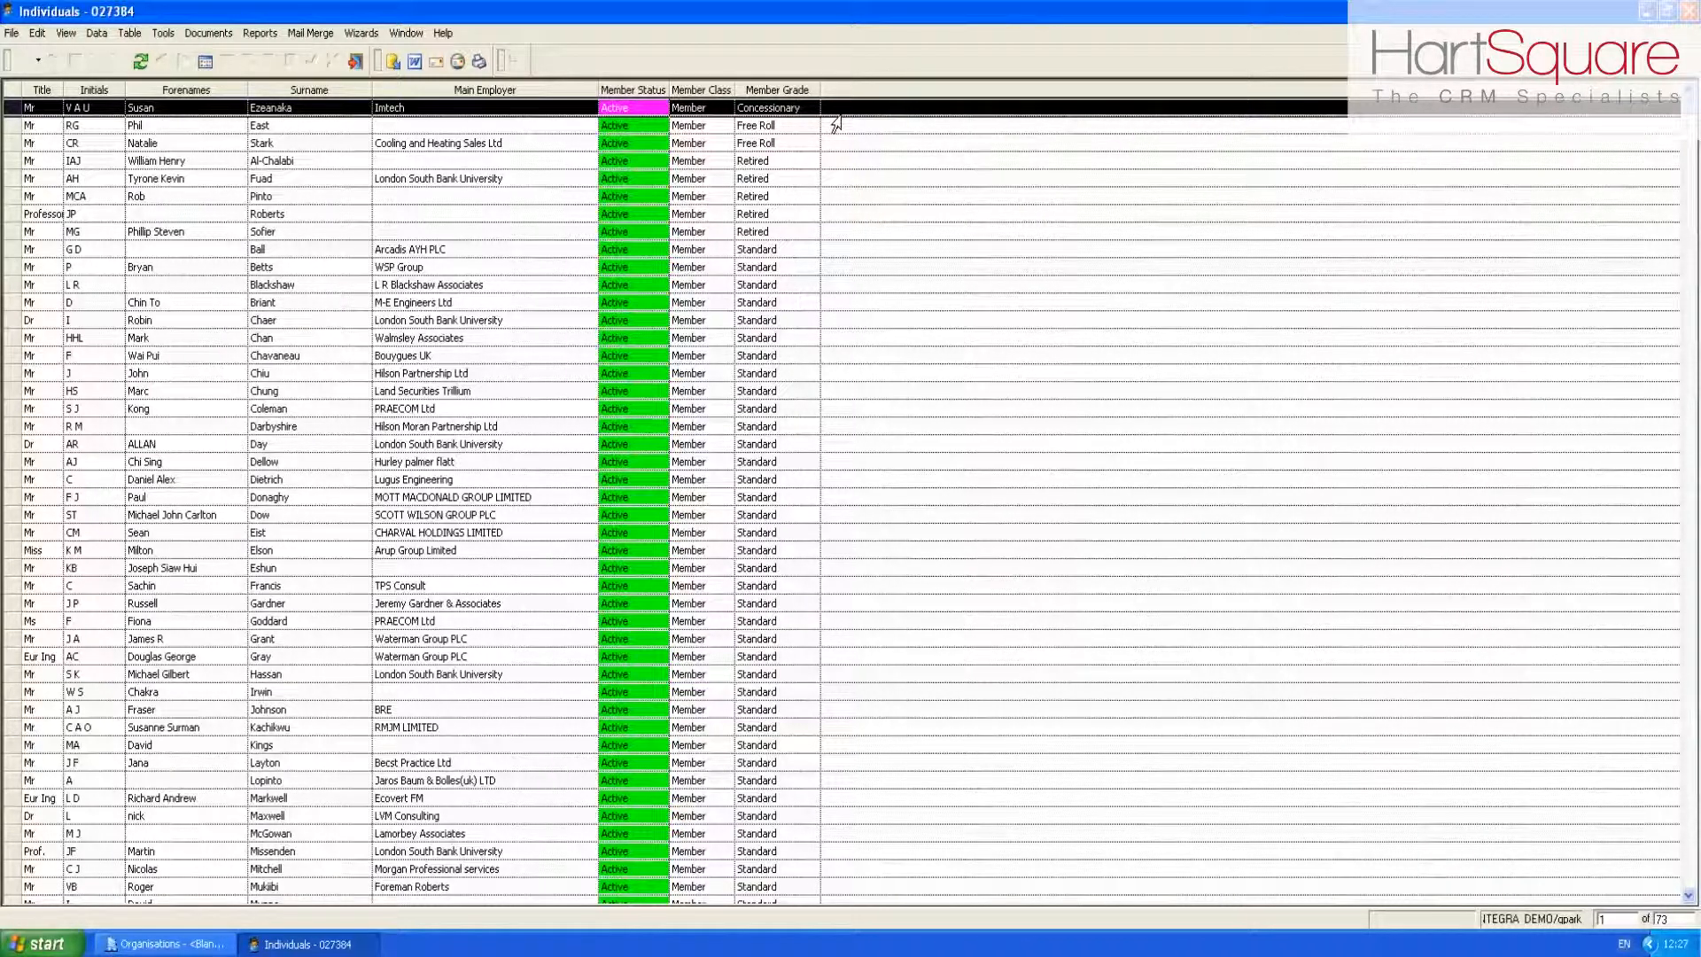
# - Remove the first individual with the Retired member grade from the query
pyautogui.click(797, 162)
pyautogui.rightClick(796, 163)
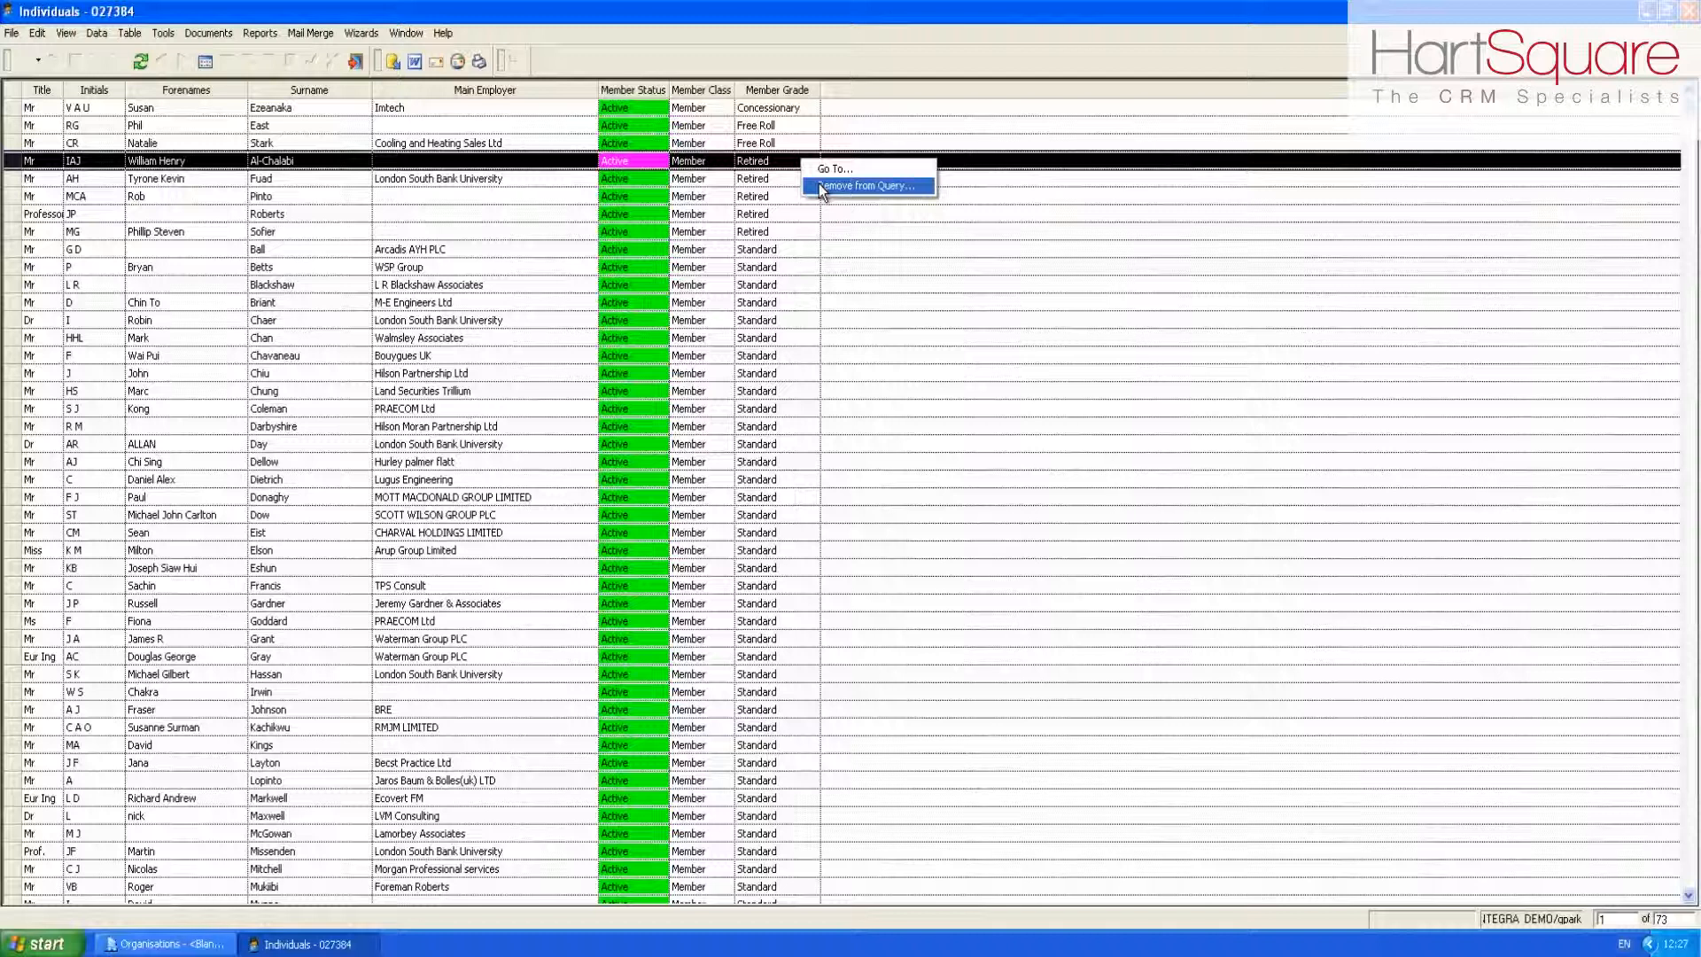
pyautogui.click(823, 186)
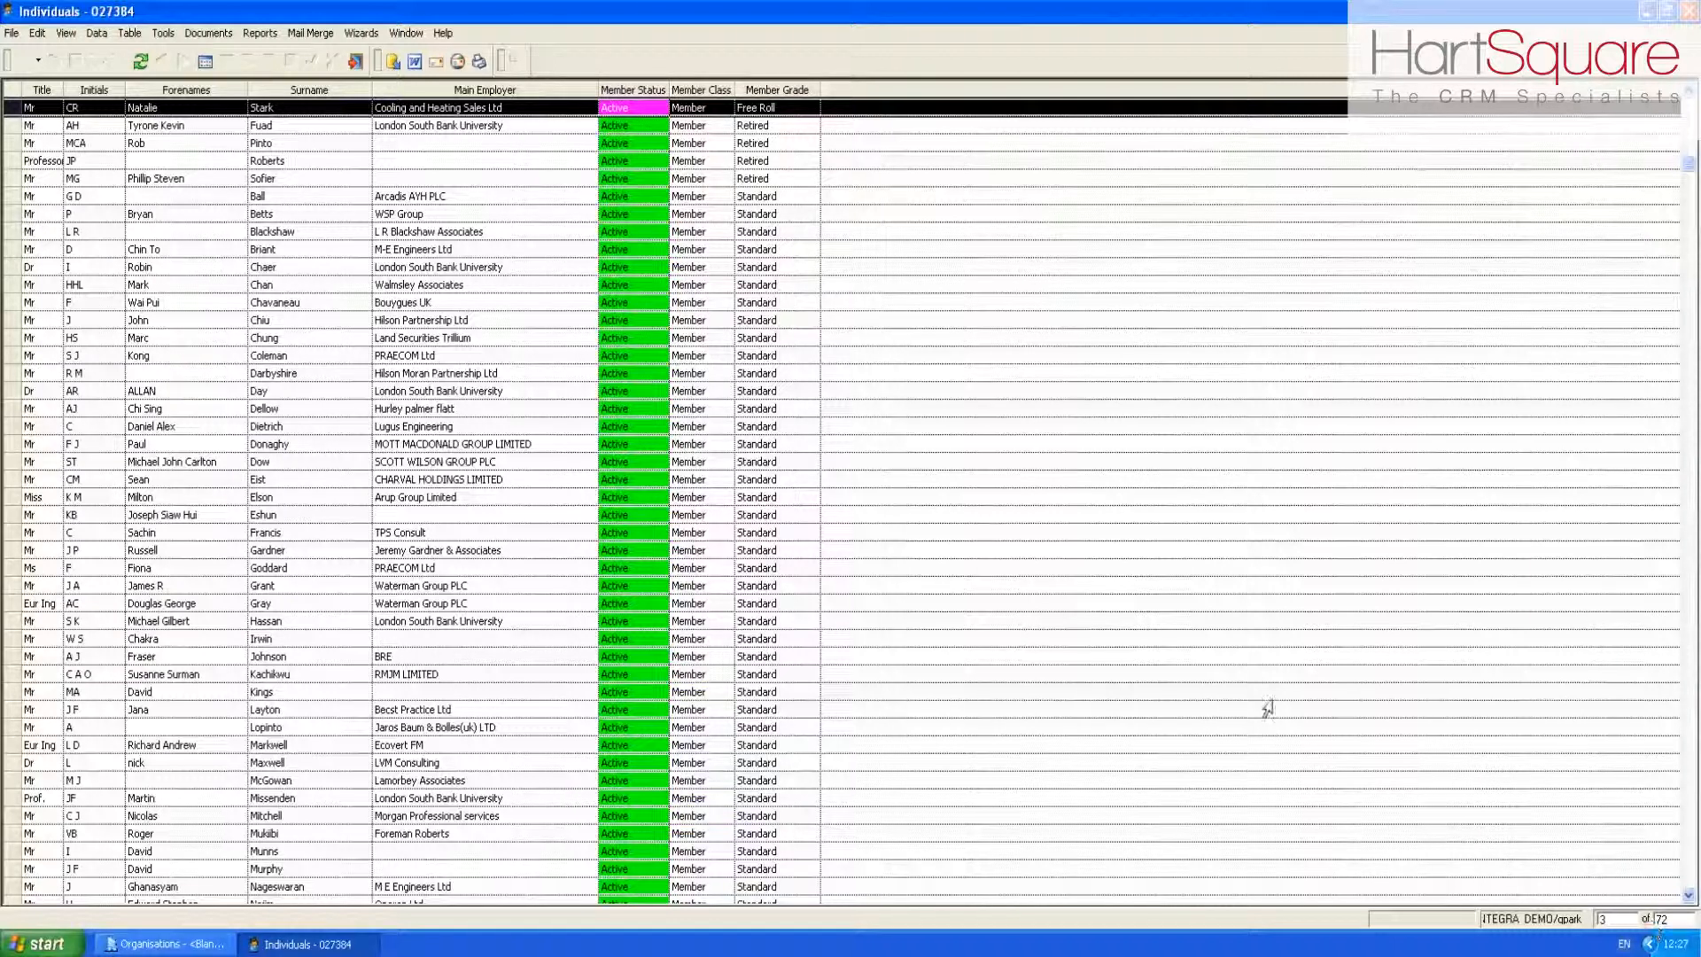
# - Remove the four remaining individuals with the Retired member grade from the query
pyautogui.moveTo(787, 131); pyautogui.dragTo(783, 184)
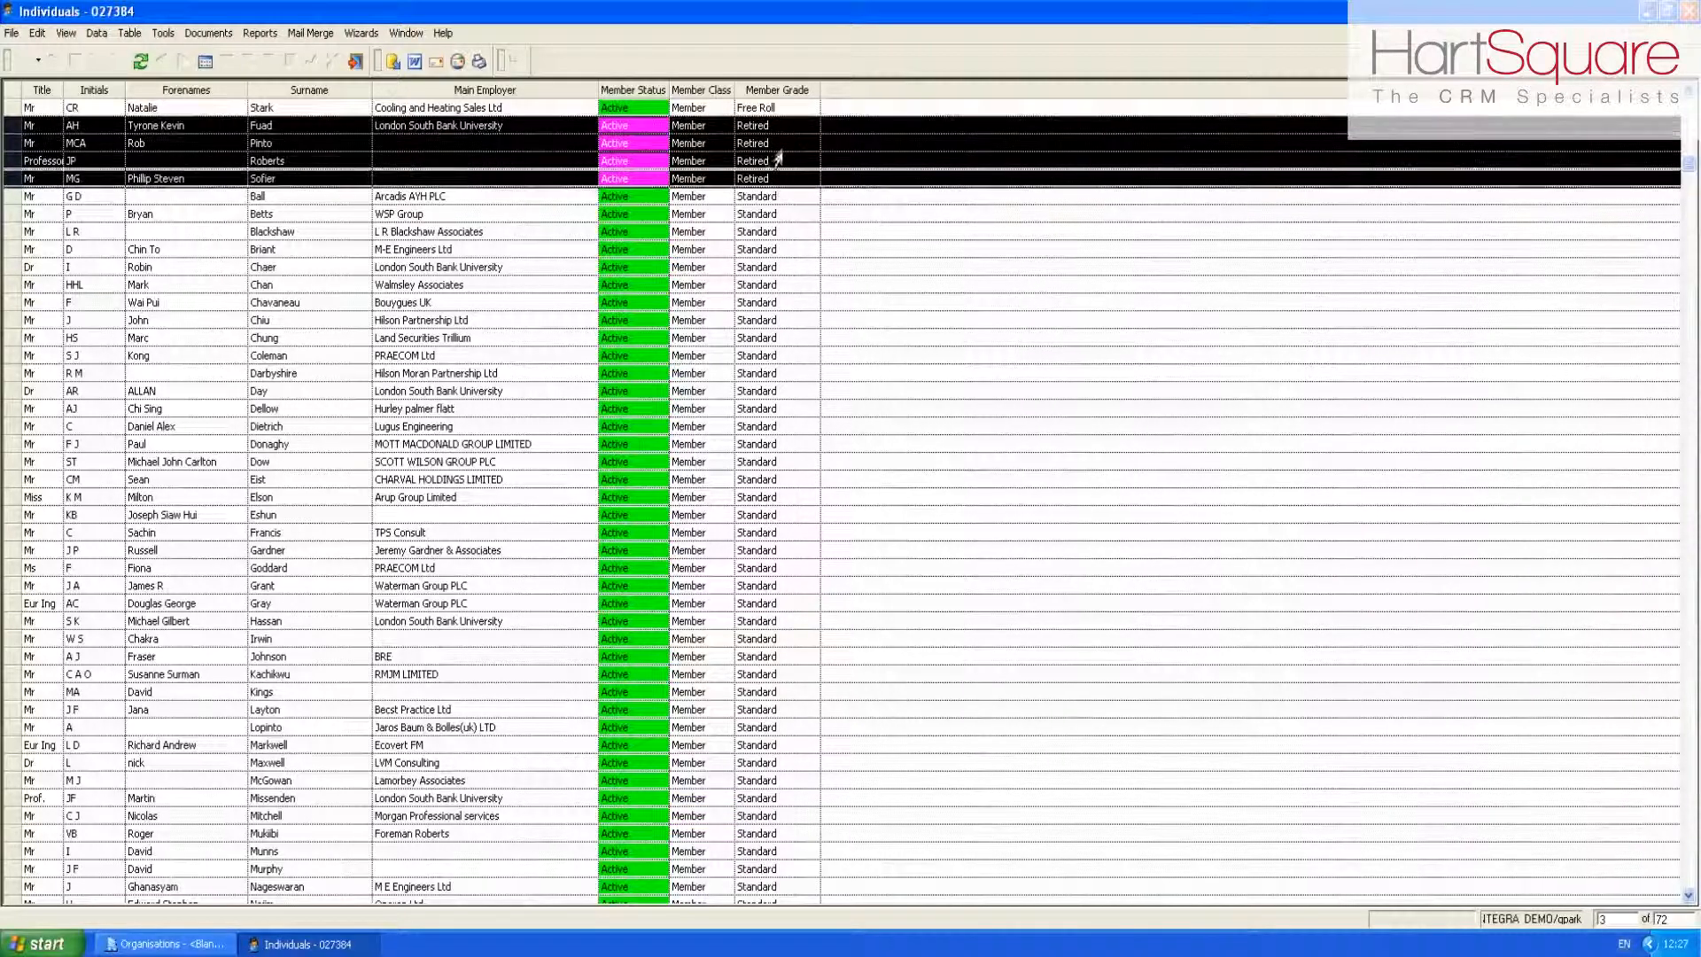
pyautogui.rightClick(780, 144)
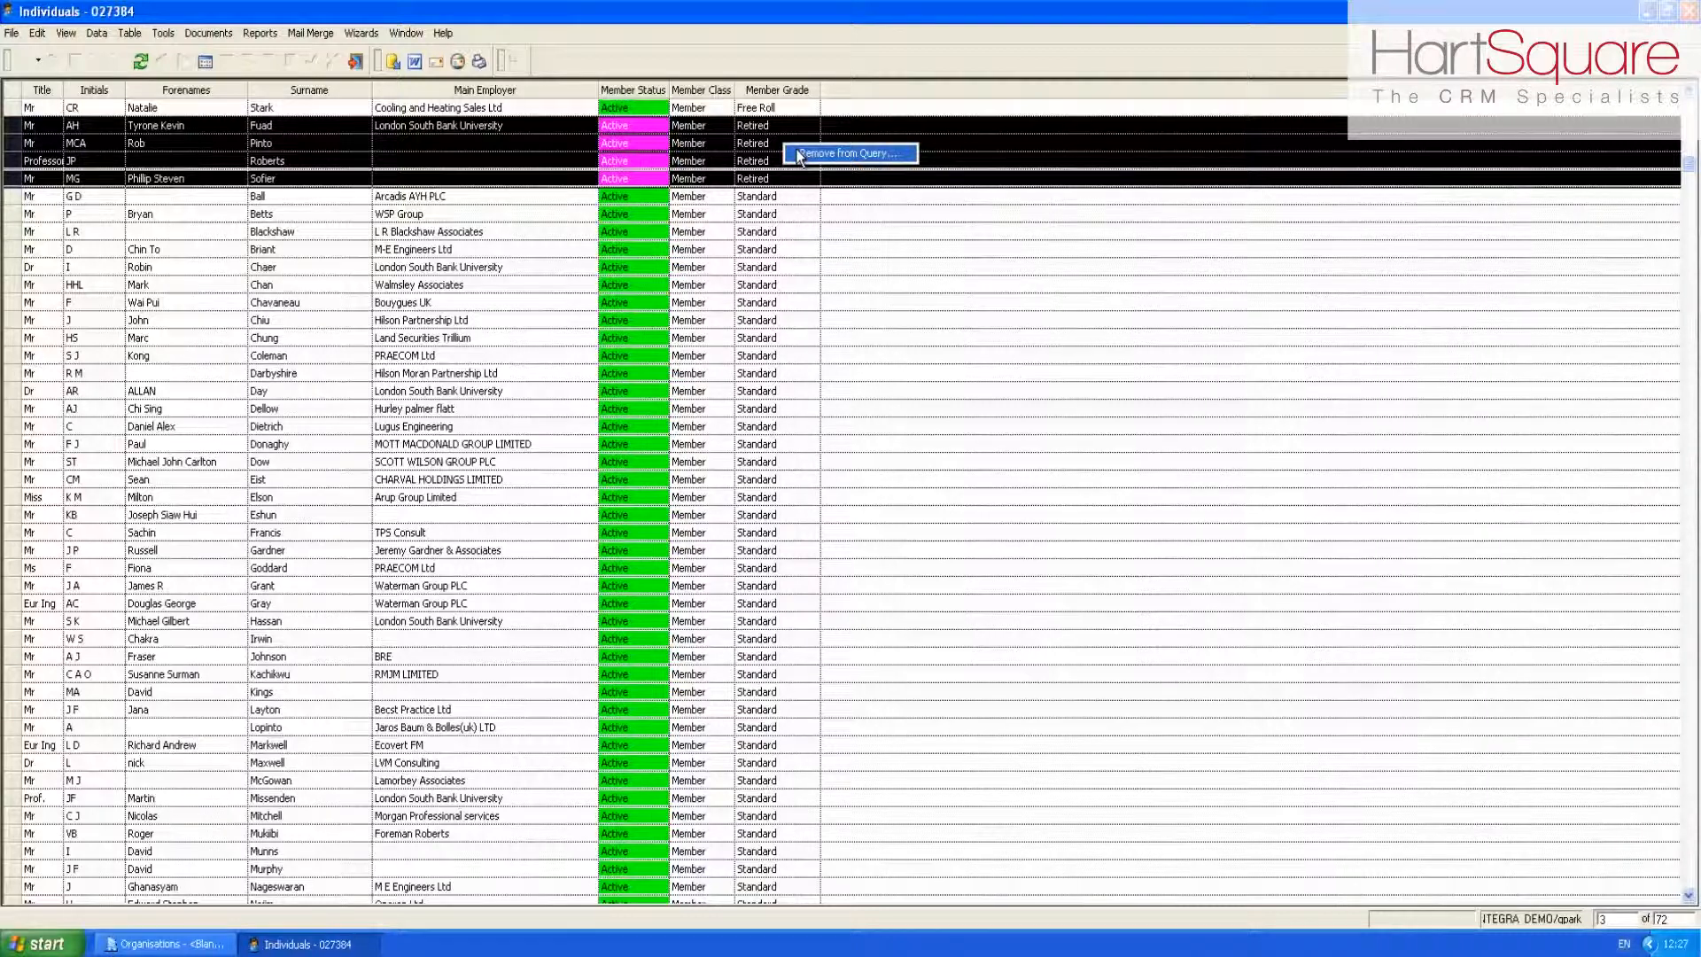
pyautogui.click(800, 155)
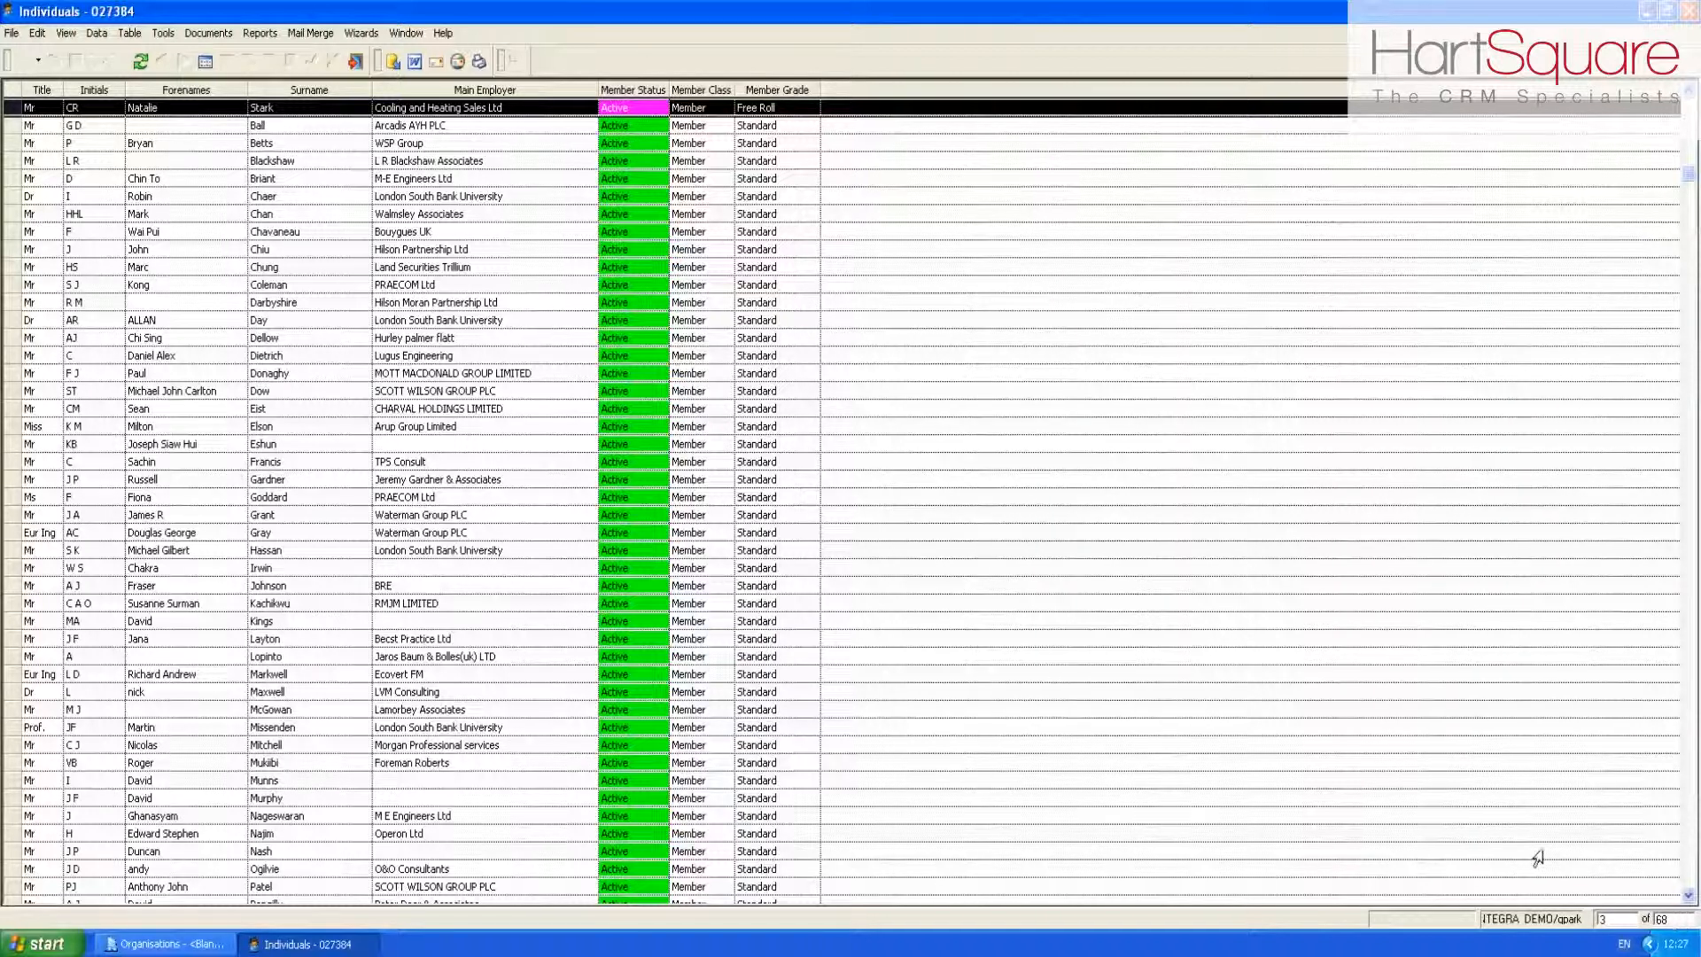
# - Output the individuals list as a printable user report, view its page setup and print options, and close the report
pyautogui.click(376, 180)
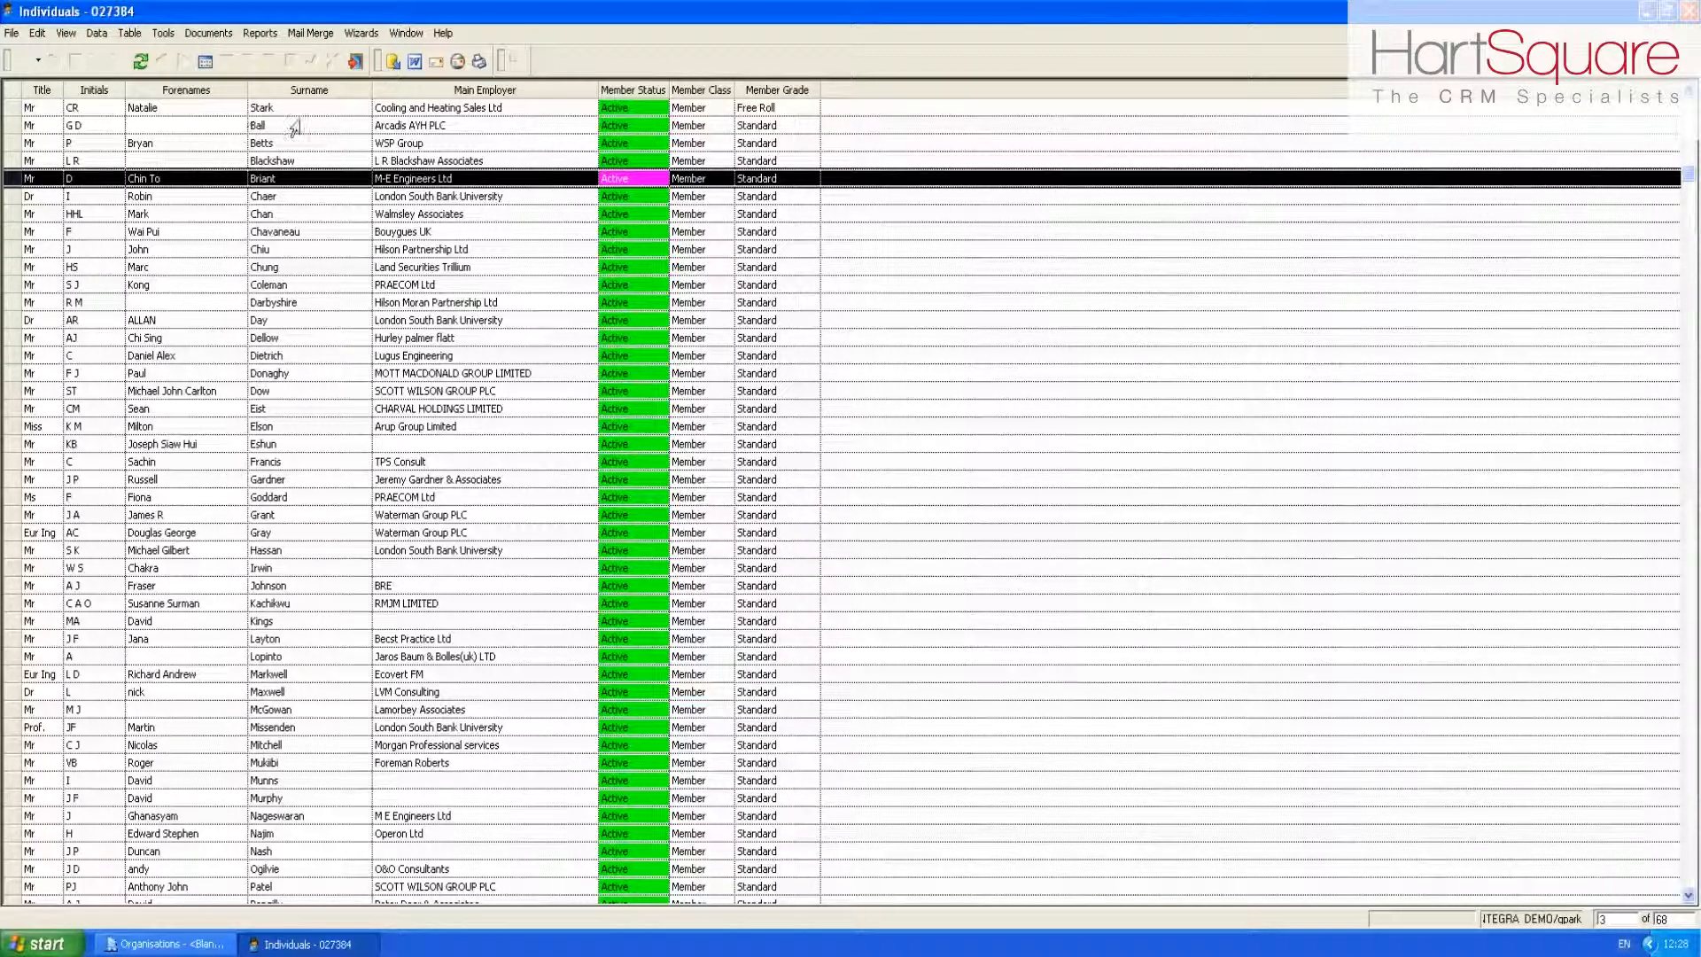
pyautogui.click(478, 64)
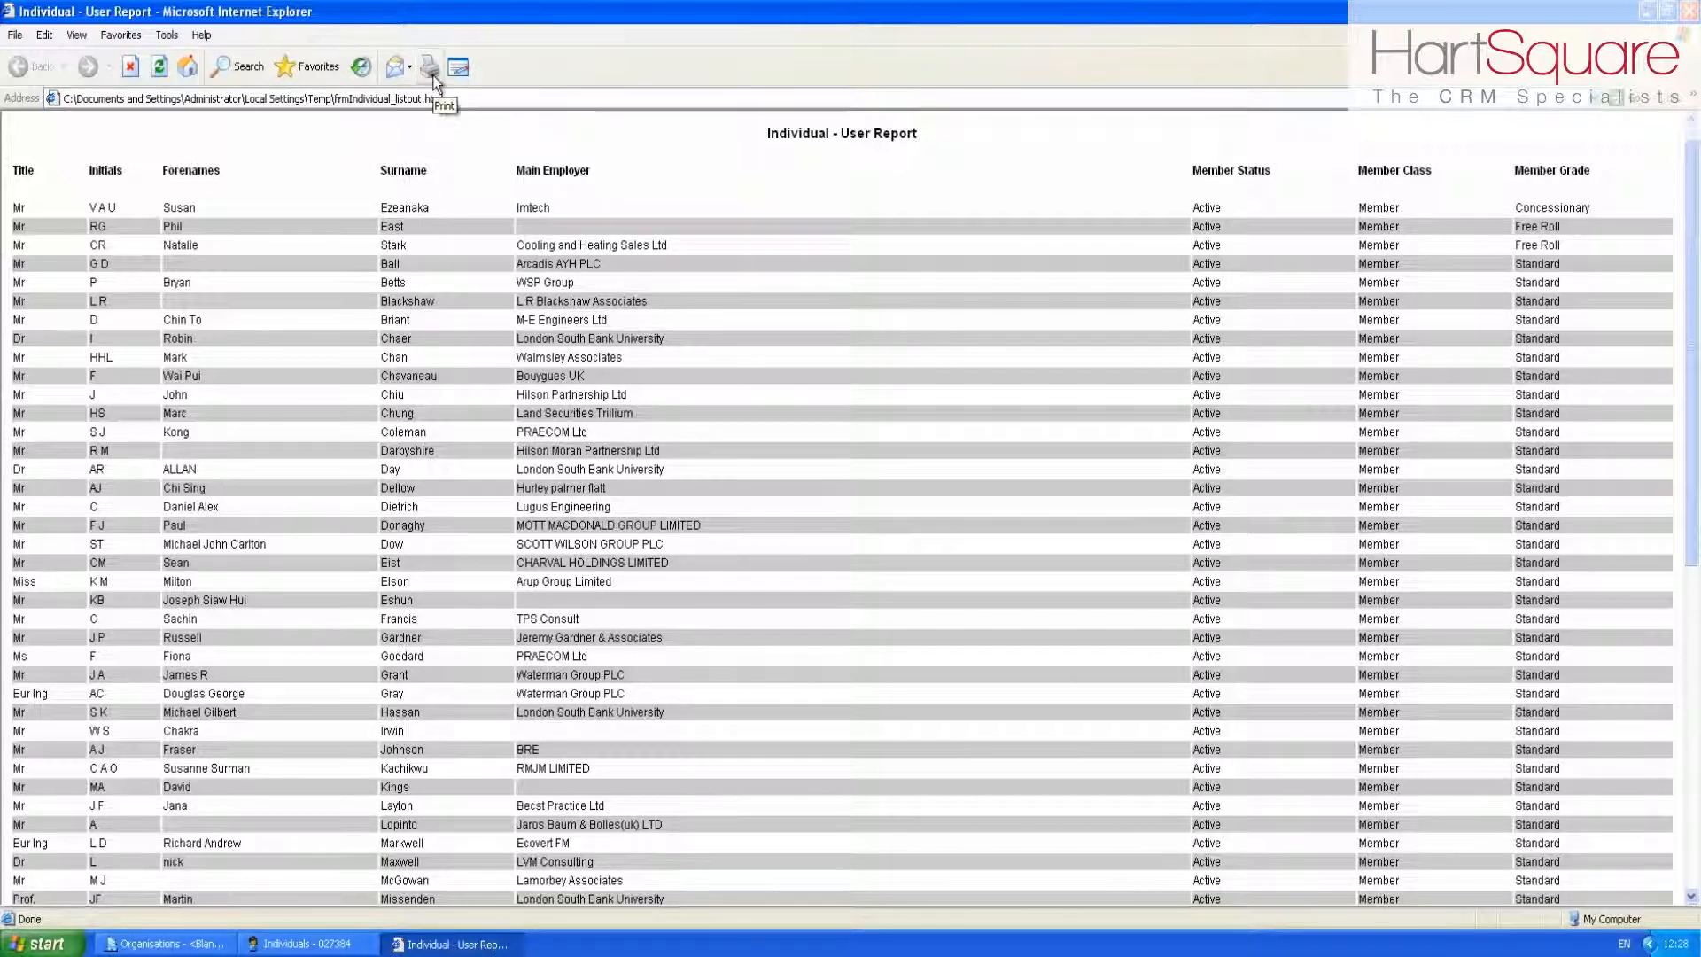
pyautogui.click(16, 40)
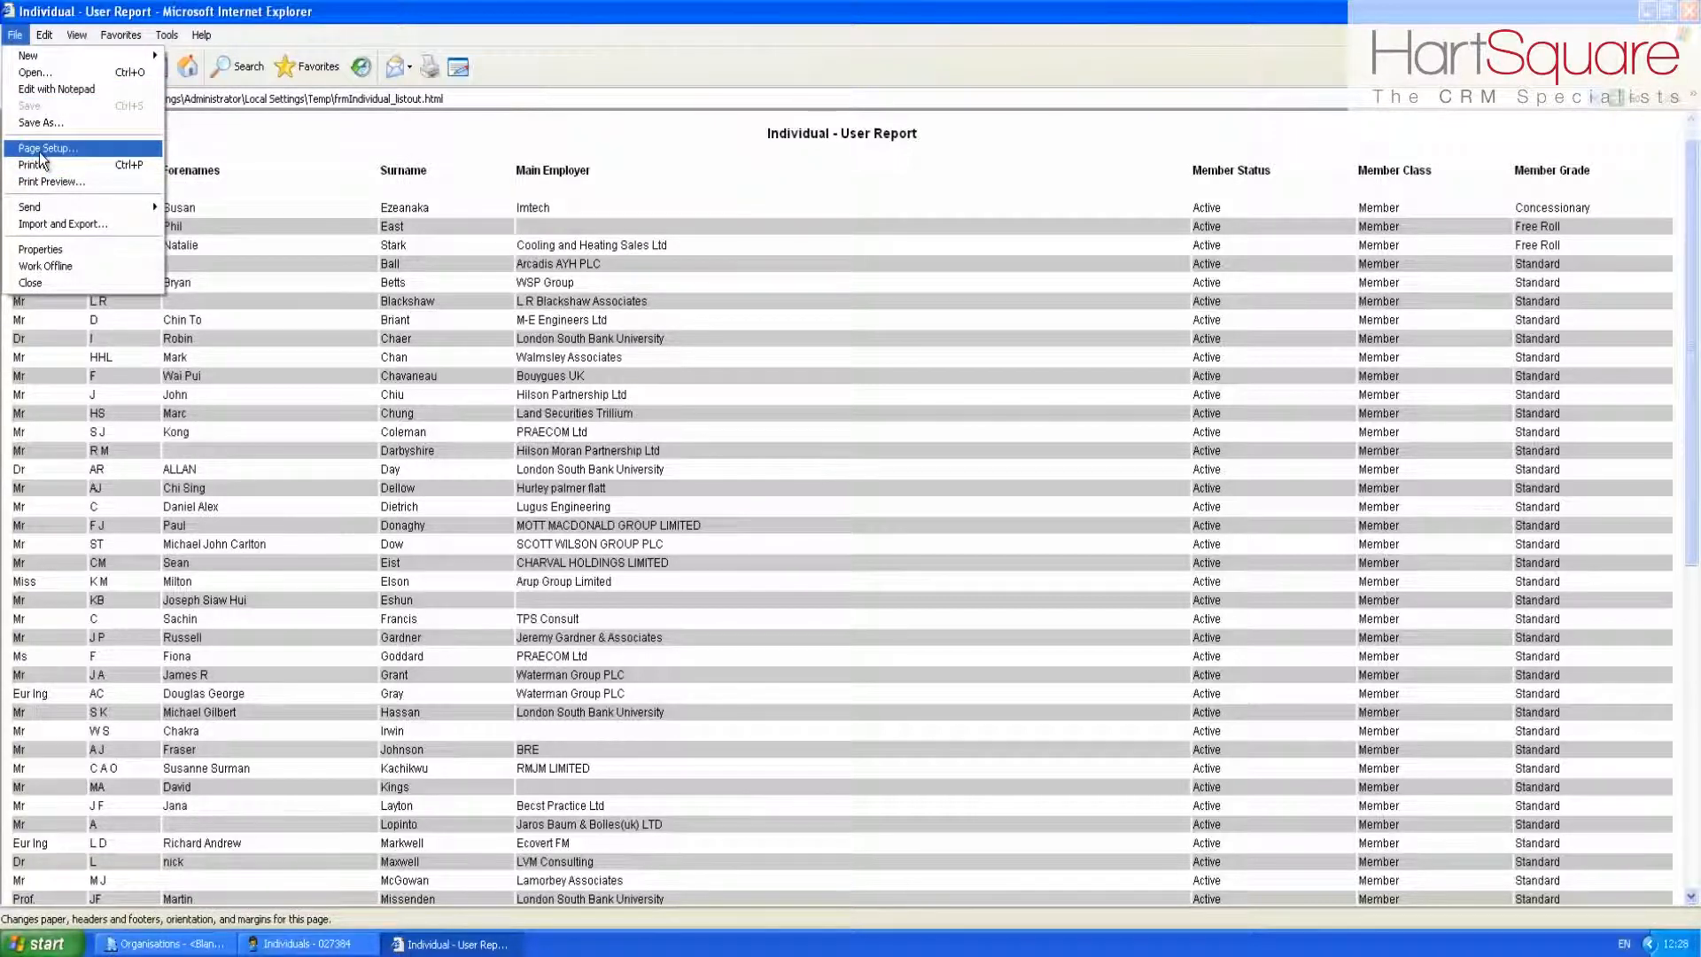
pyautogui.click(237, 136)
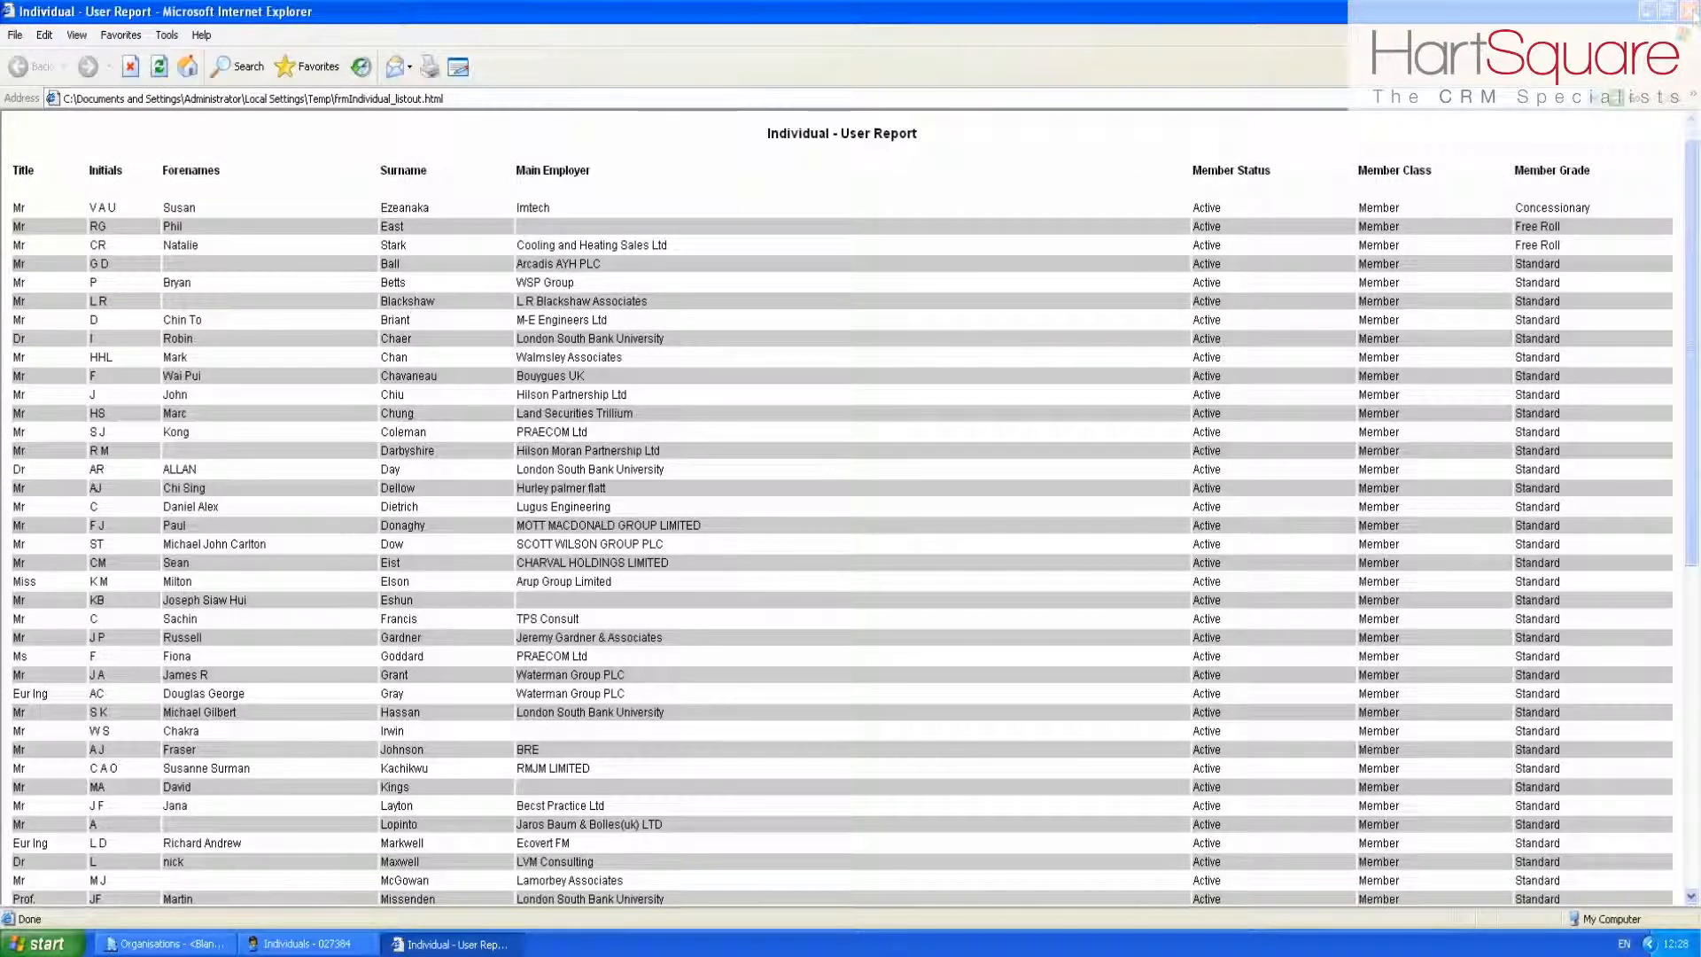
pyautogui.click(1688, 9)
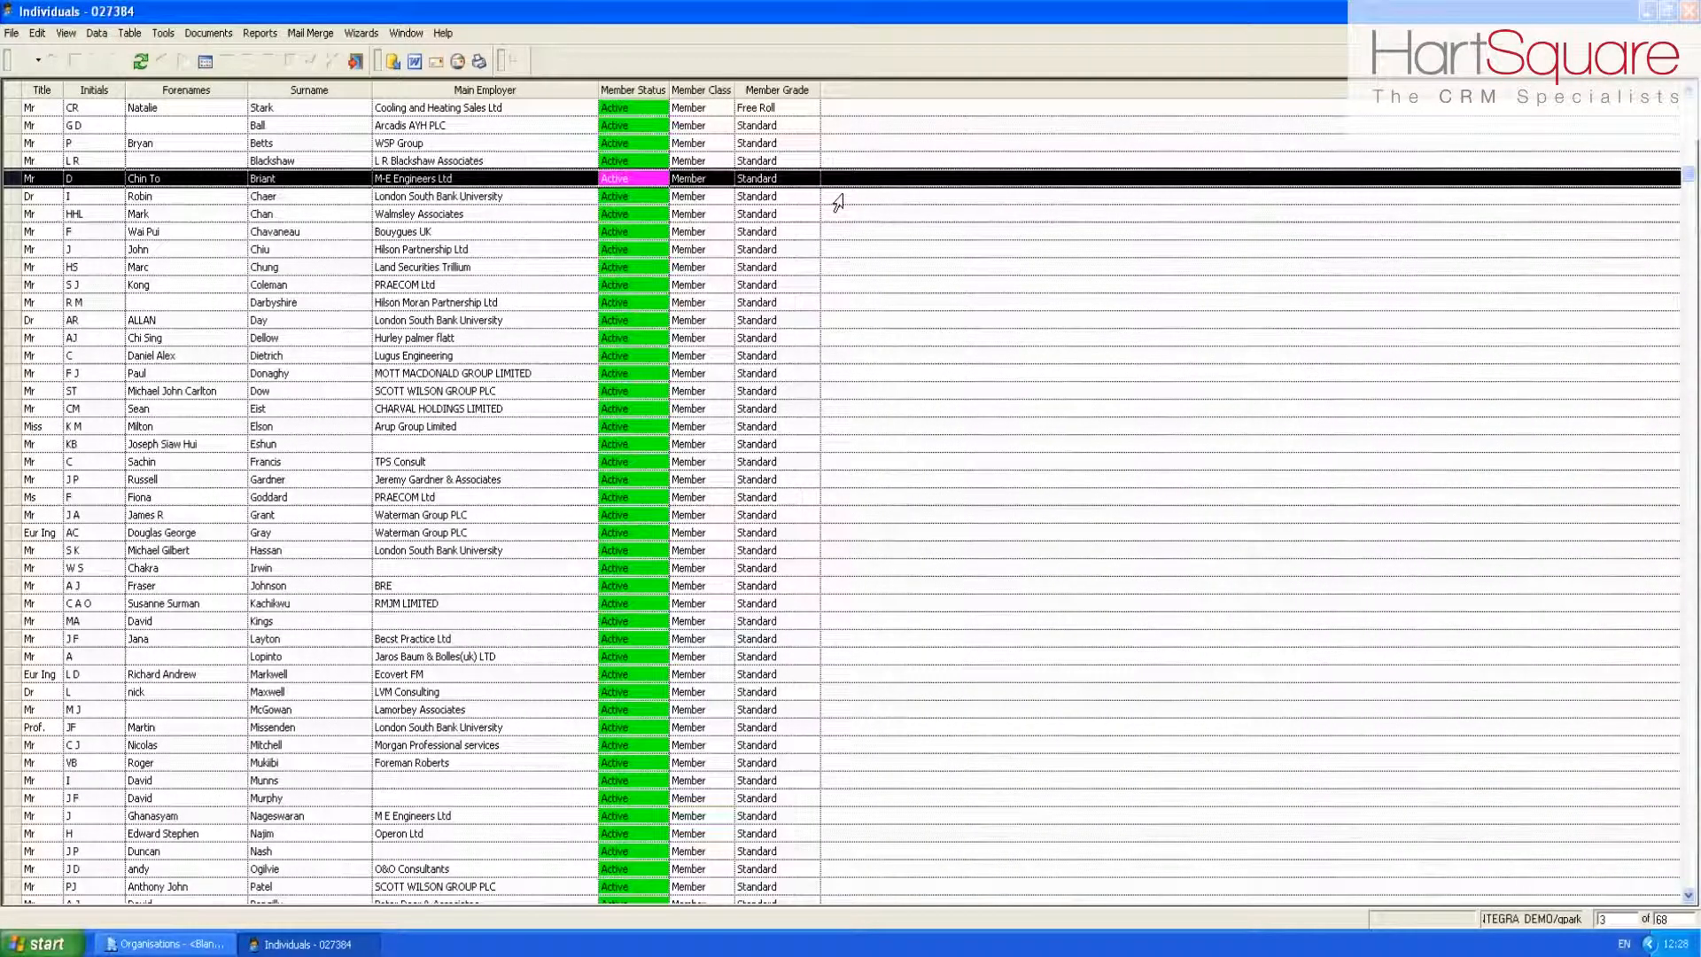
# - Remove the Main Employer column from the individuals list, and output the list as a printable user report for viewing before closing it
pyautogui.rightClick(532, 93)
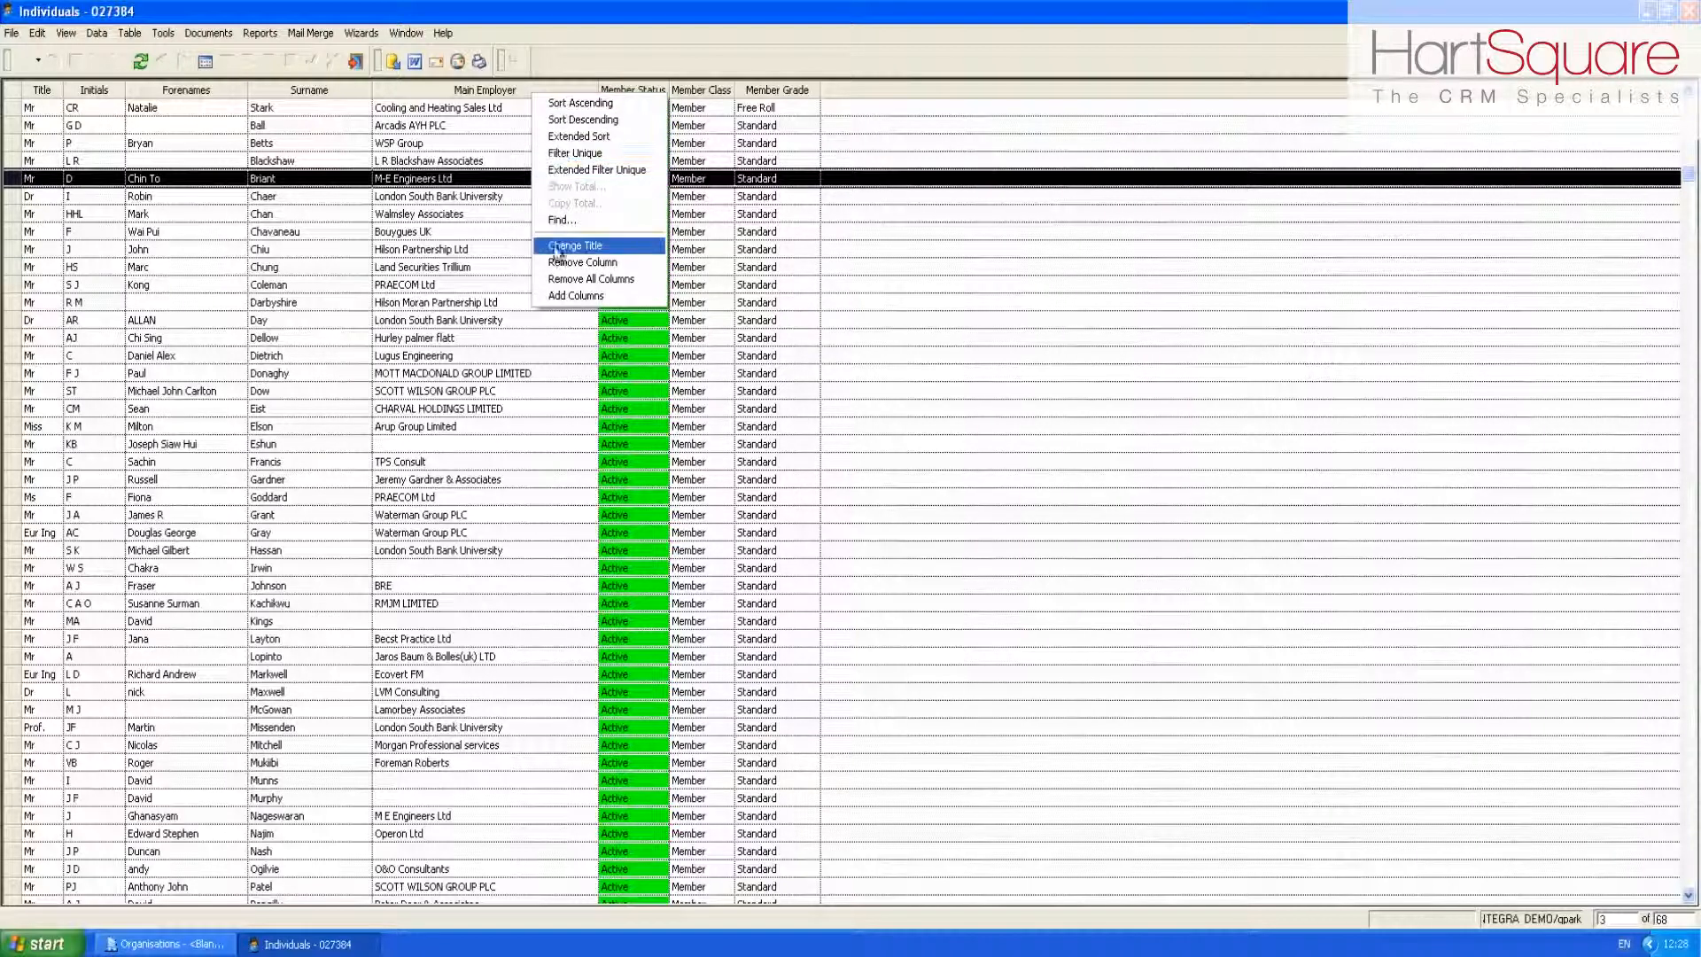
pyautogui.click(583, 262)
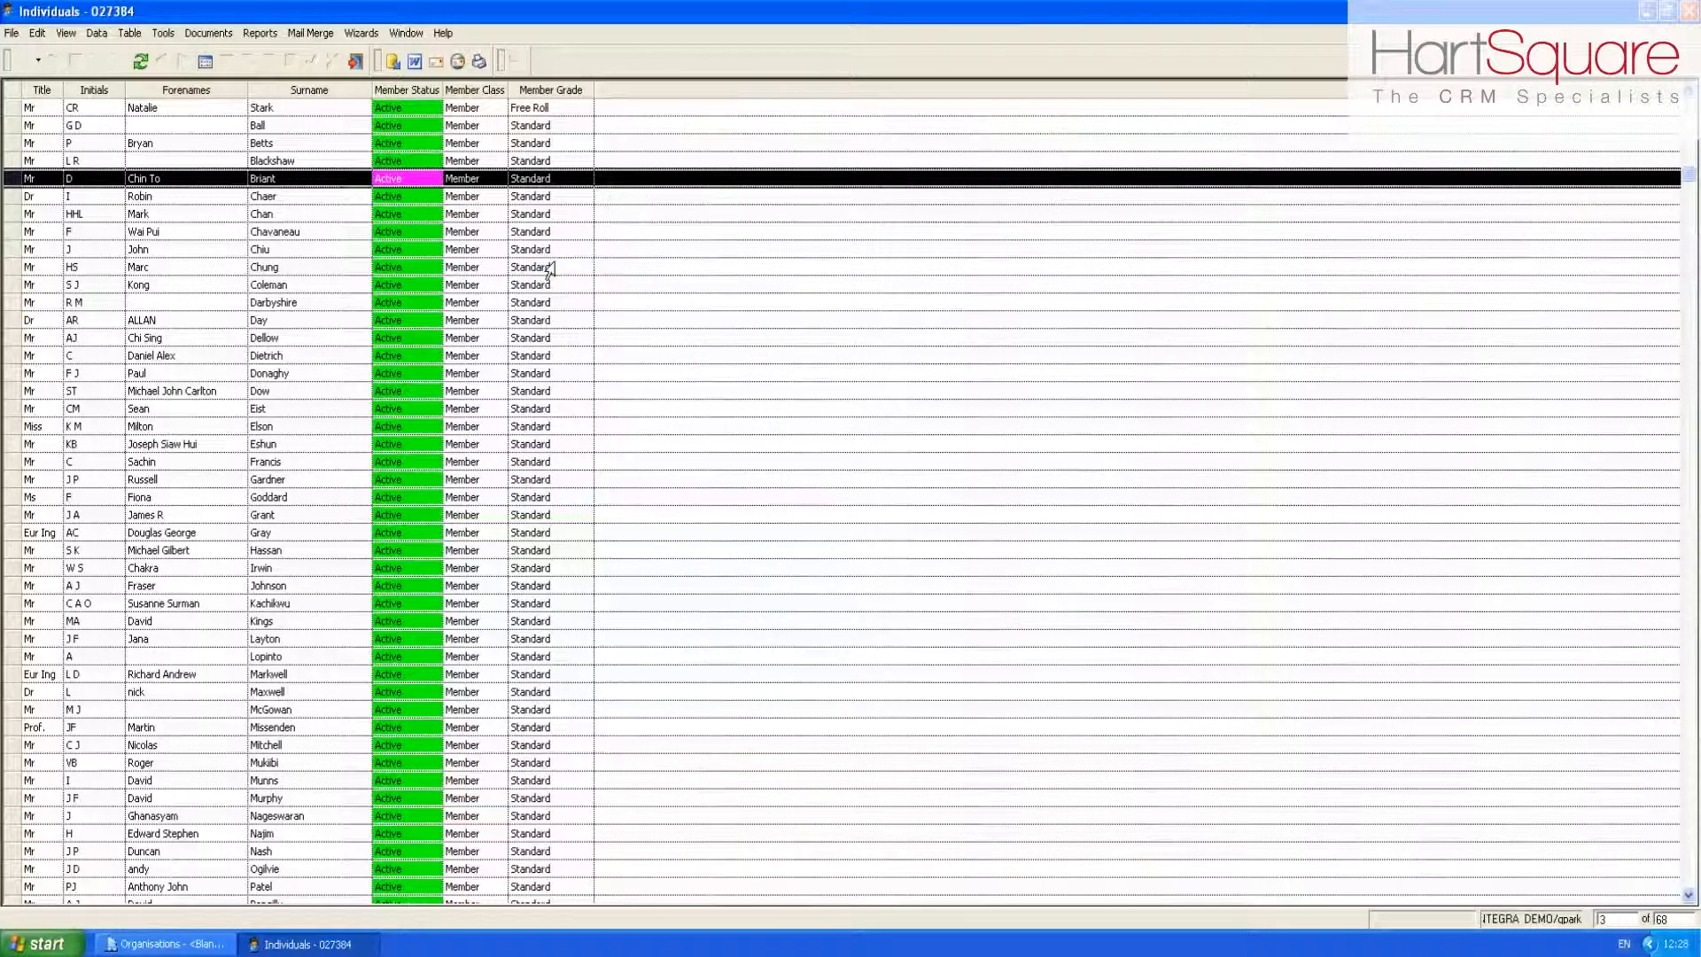
pyautogui.click(481, 66)
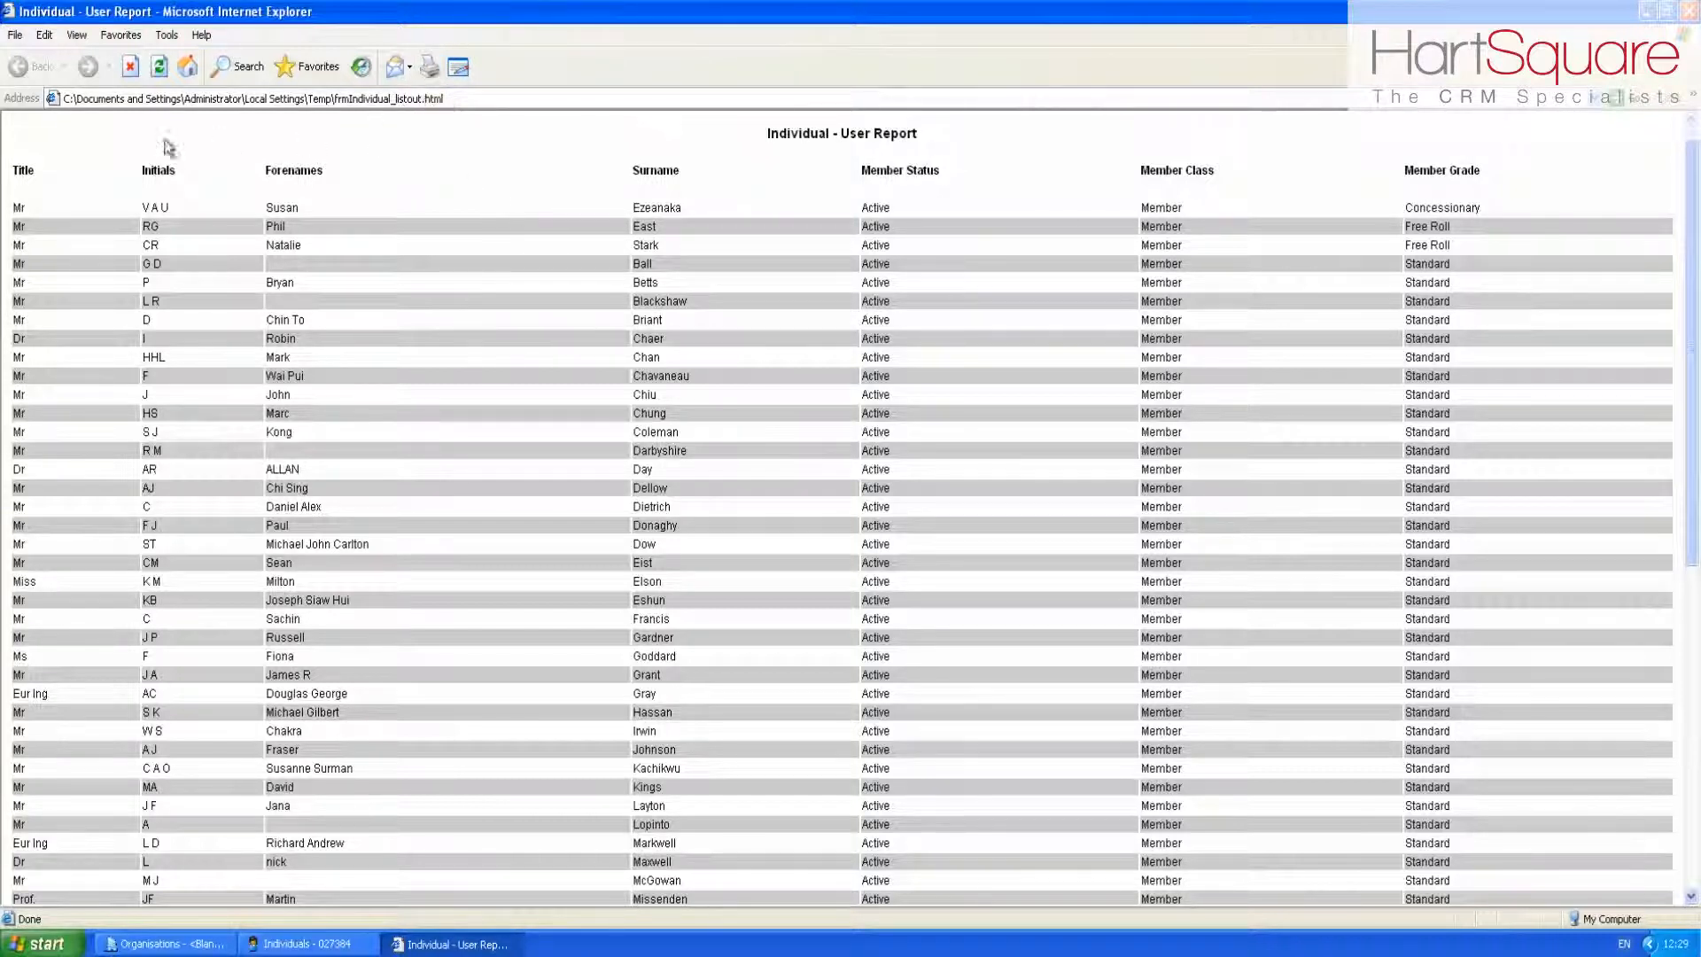
pyautogui.click(14, 36)
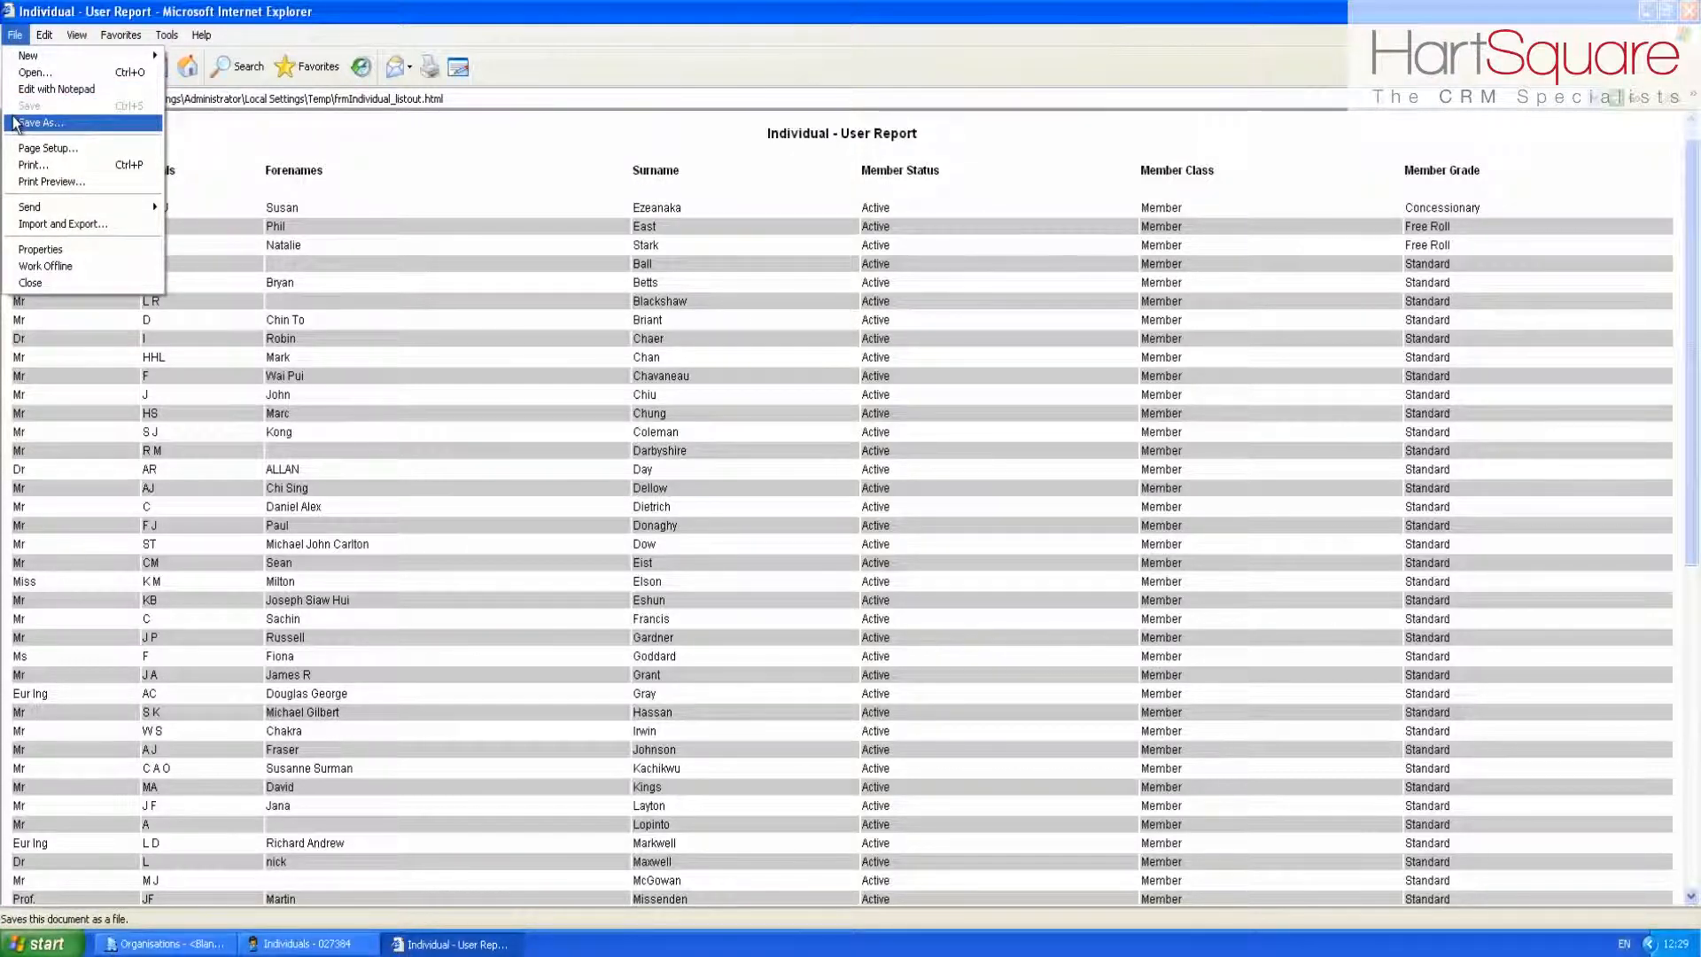
pyautogui.click(417, 195)
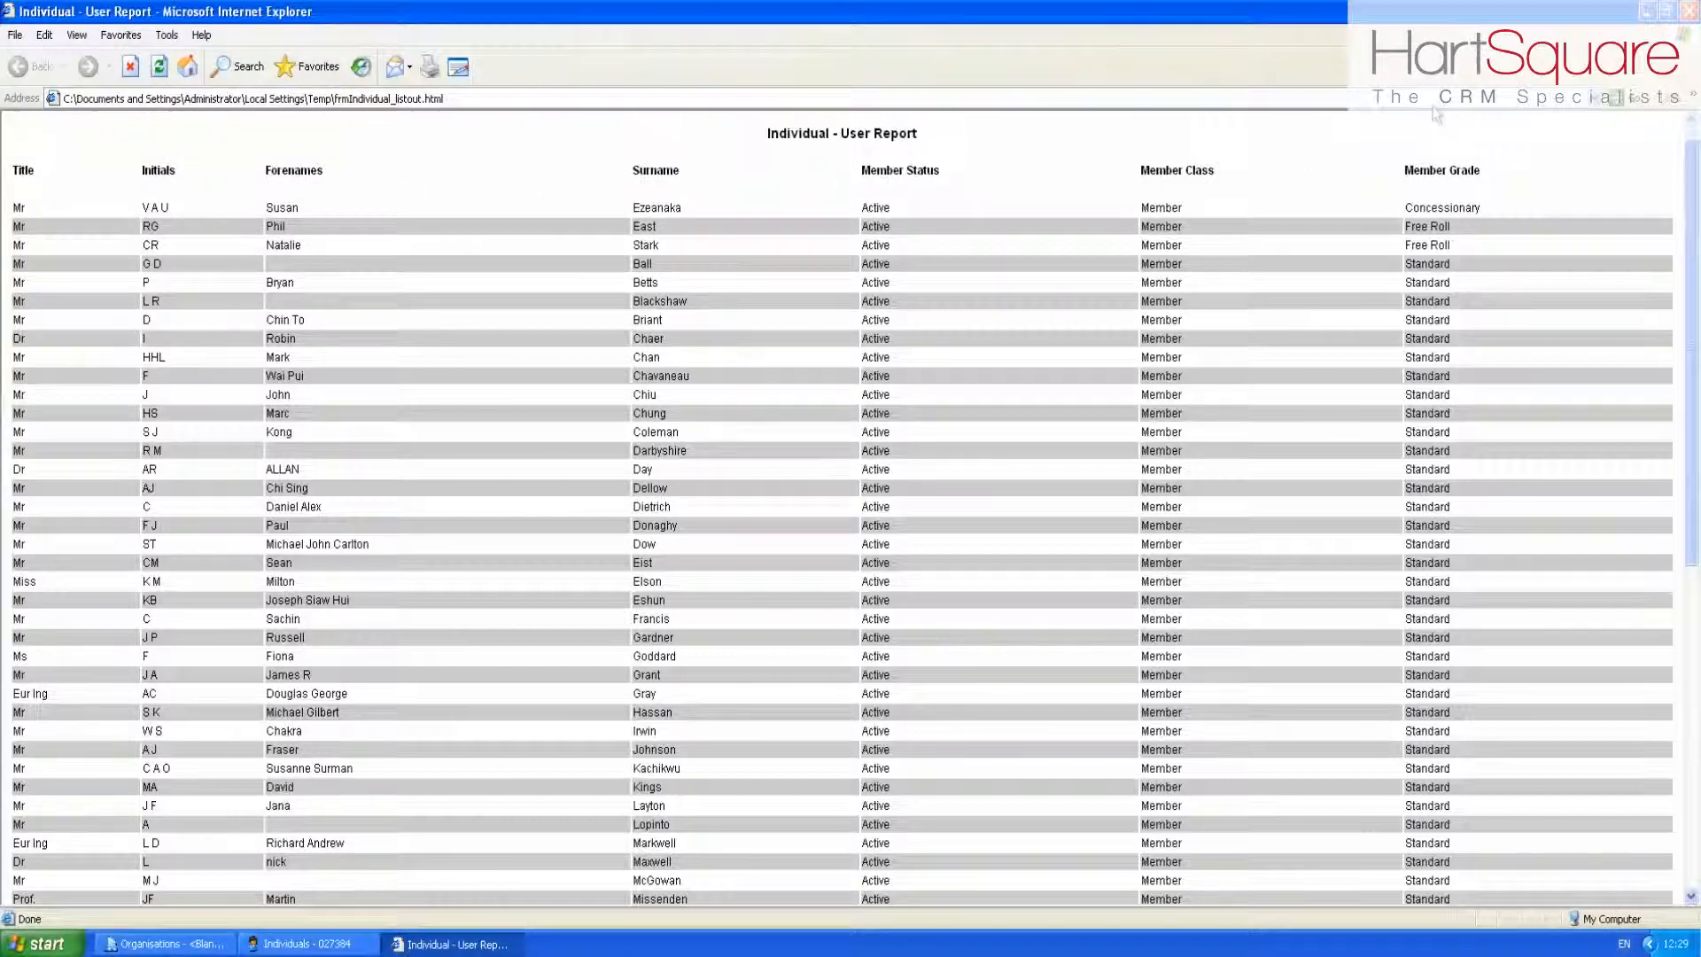
pyautogui.click(1691, 12)
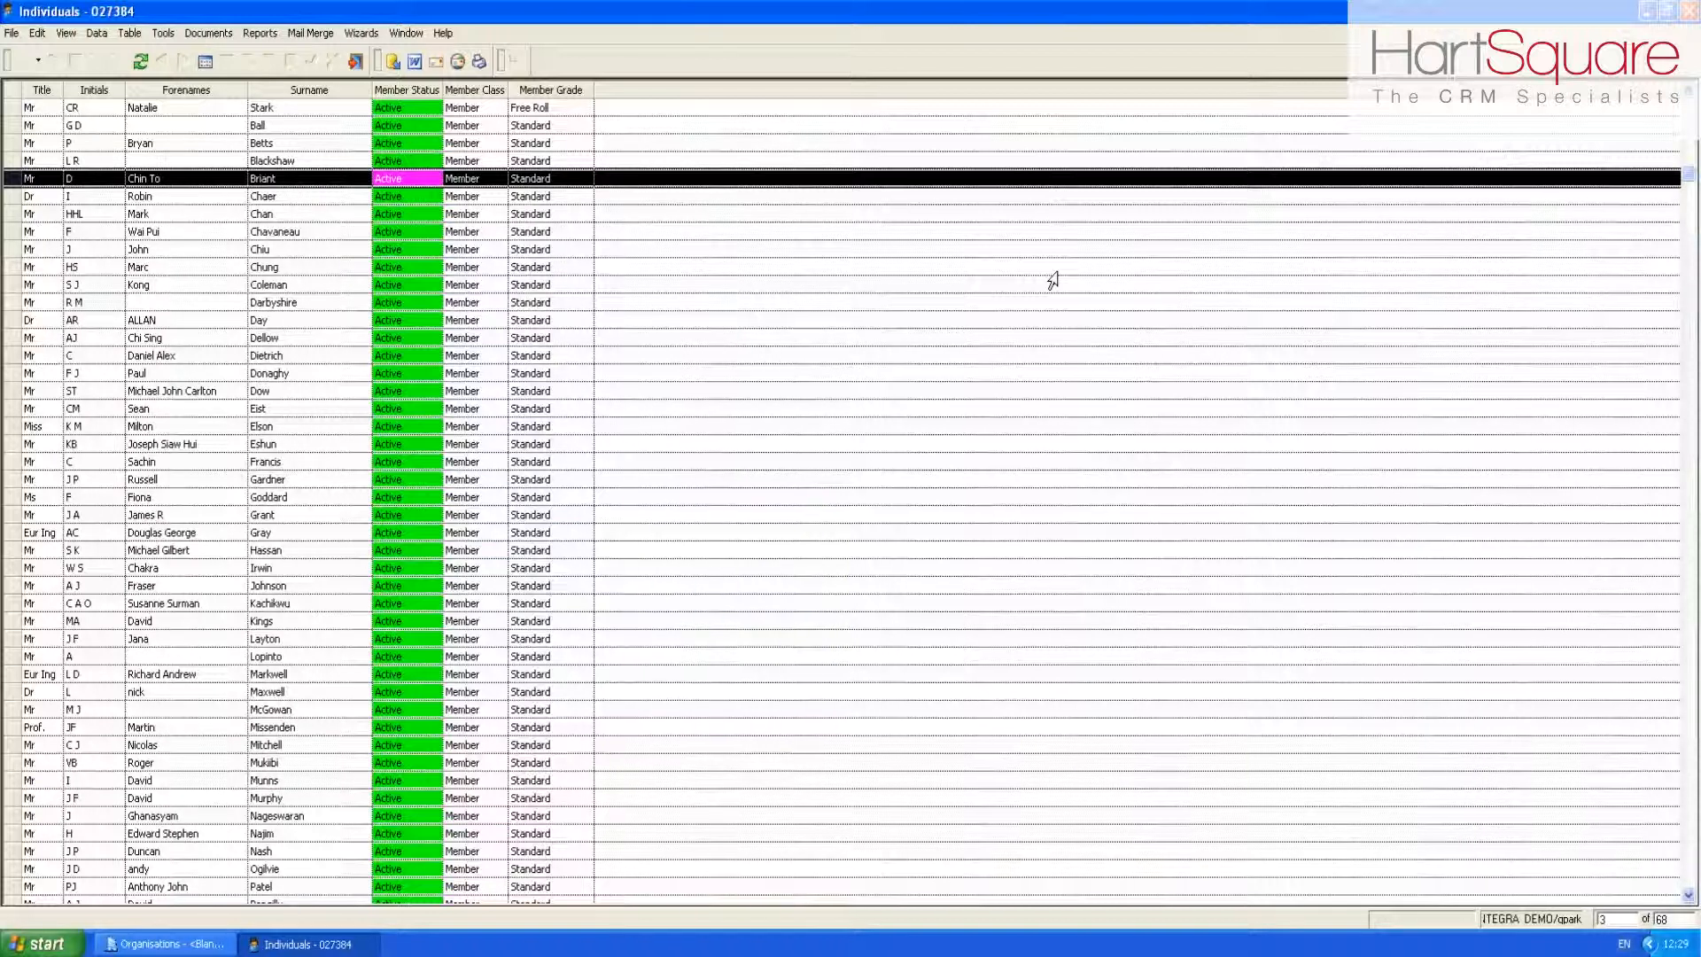
# - Copy the individuals rows from the Free Roll record through the last record and paste them into a new Excel workbook at cell A1
pyautogui.moveTo(564, 109); pyautogui.dragTo(531, 895)
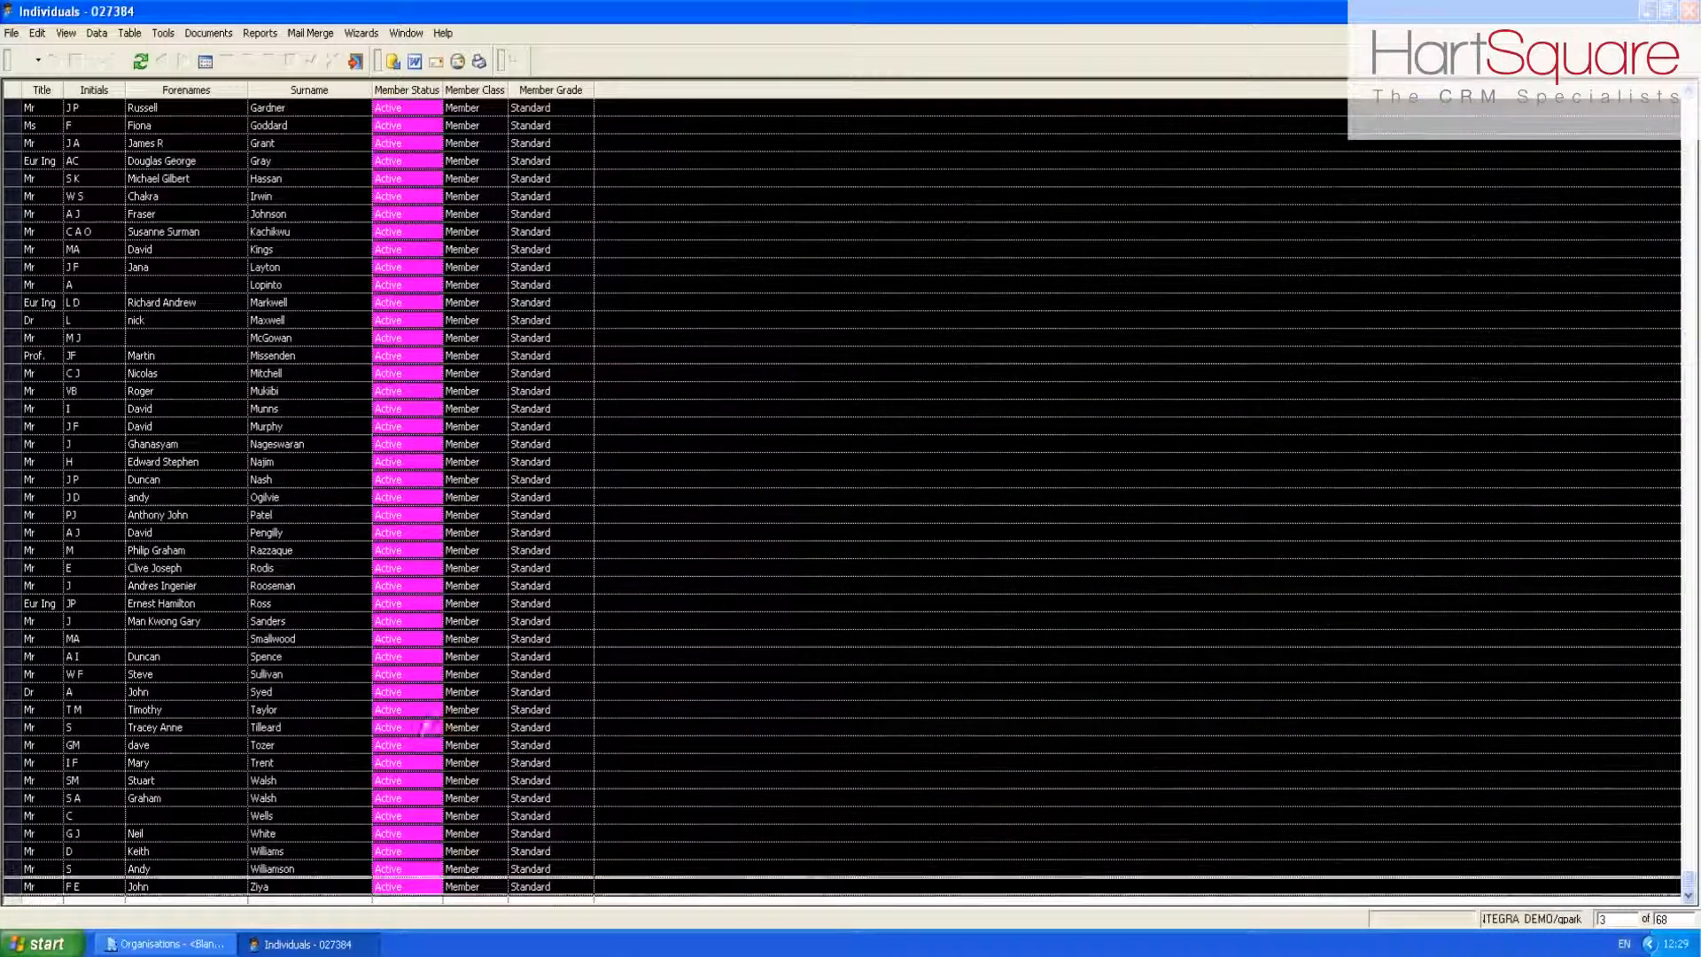
pyautogui.click(36, 34)
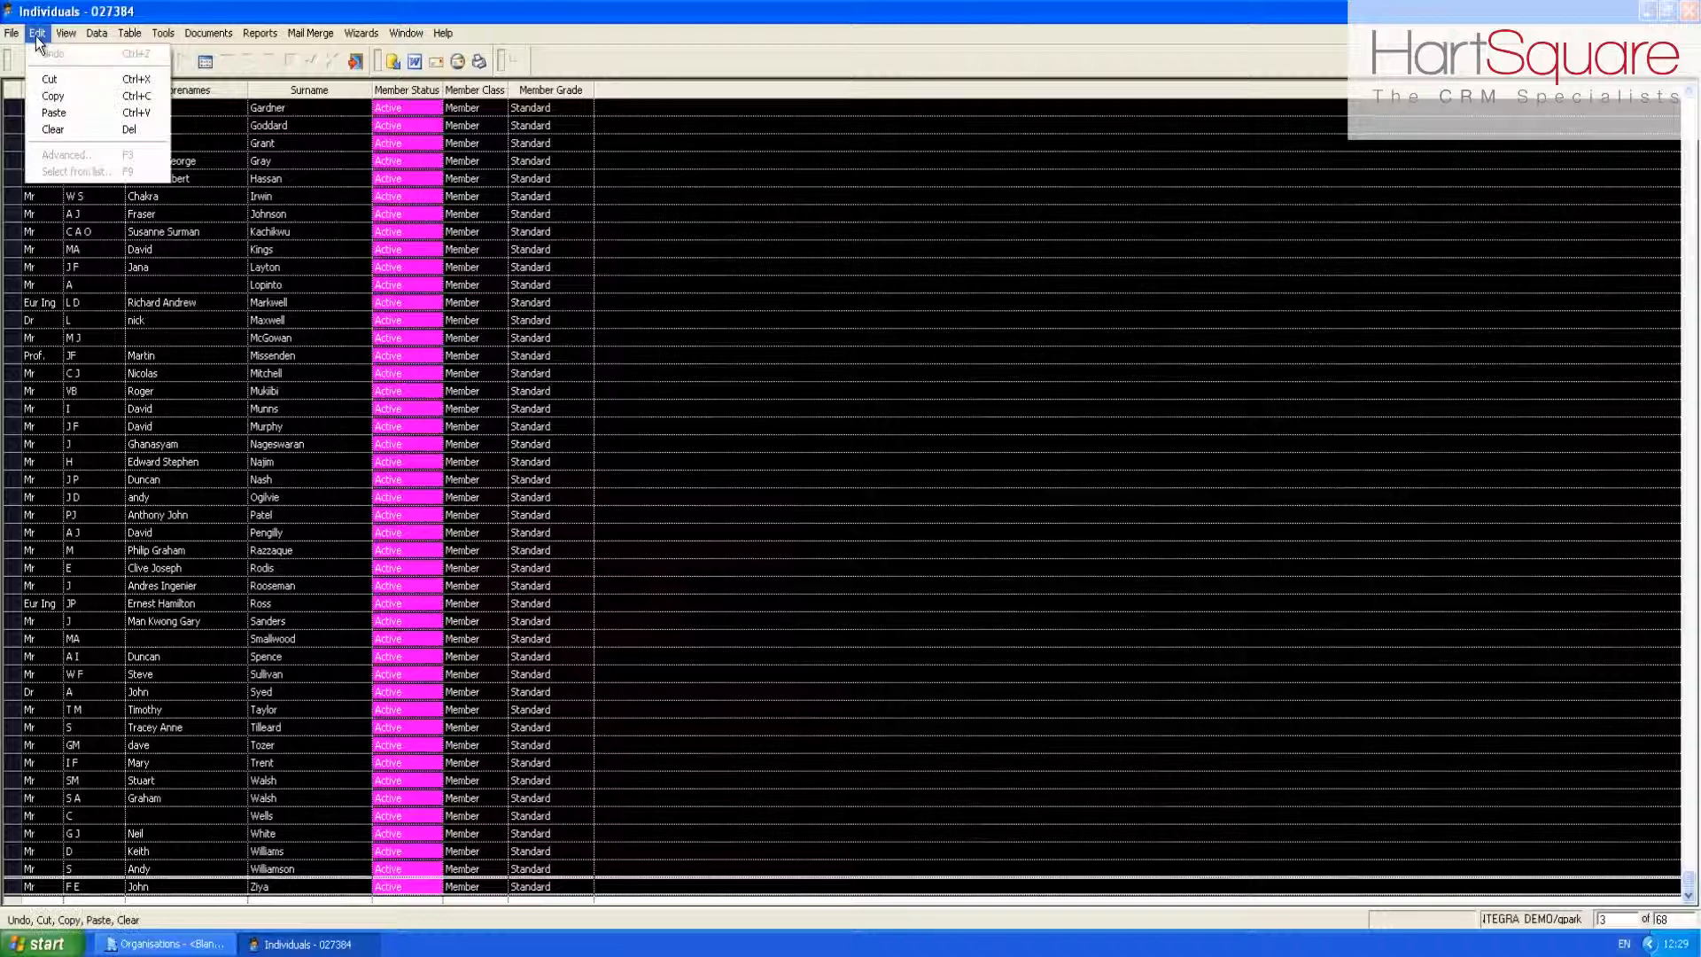
pyautogui.click(41, 112)
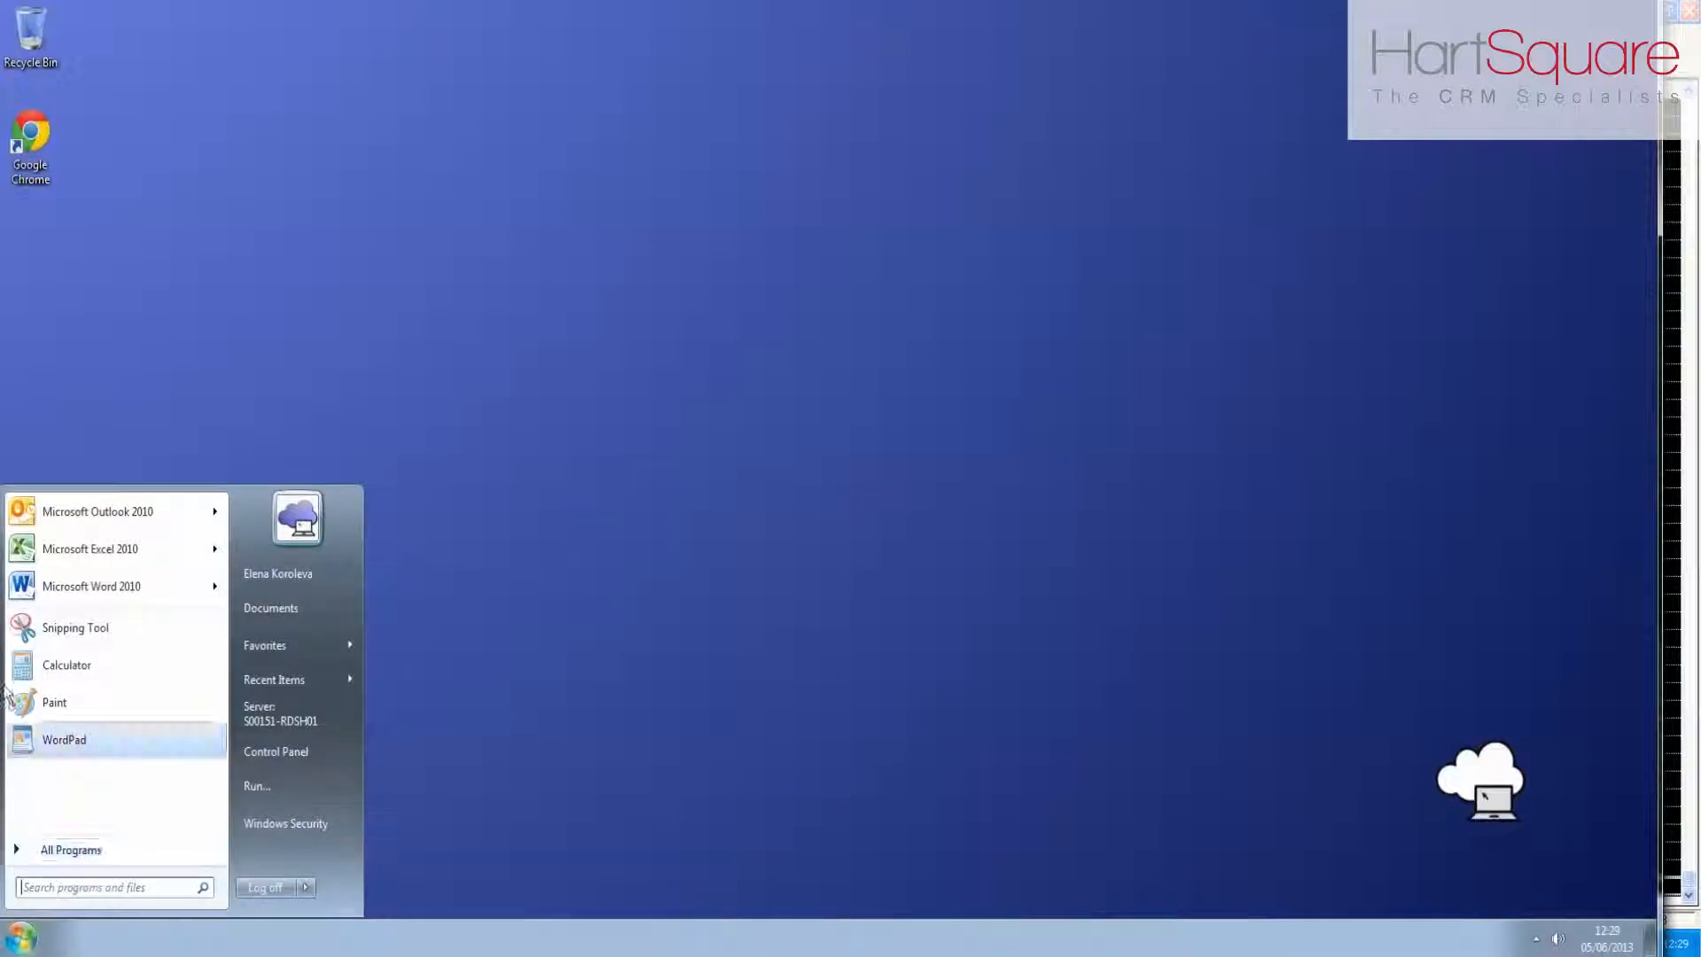
pyautogui.click(36, 548)
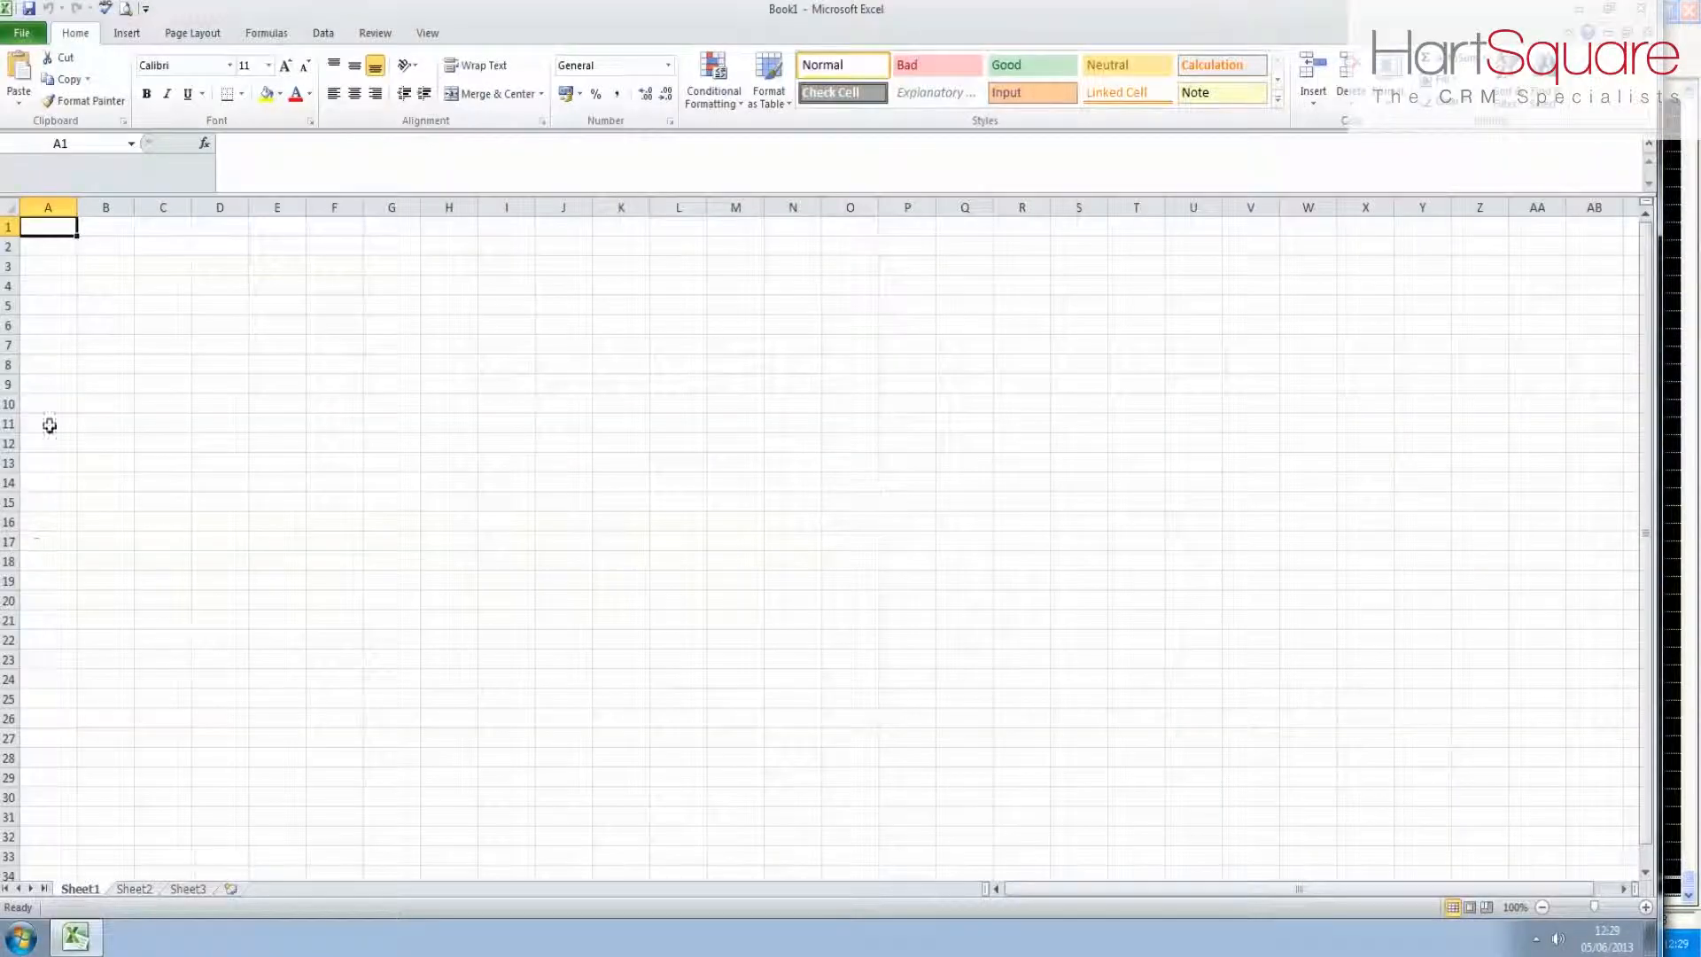
pyautogui.click(20, 73)
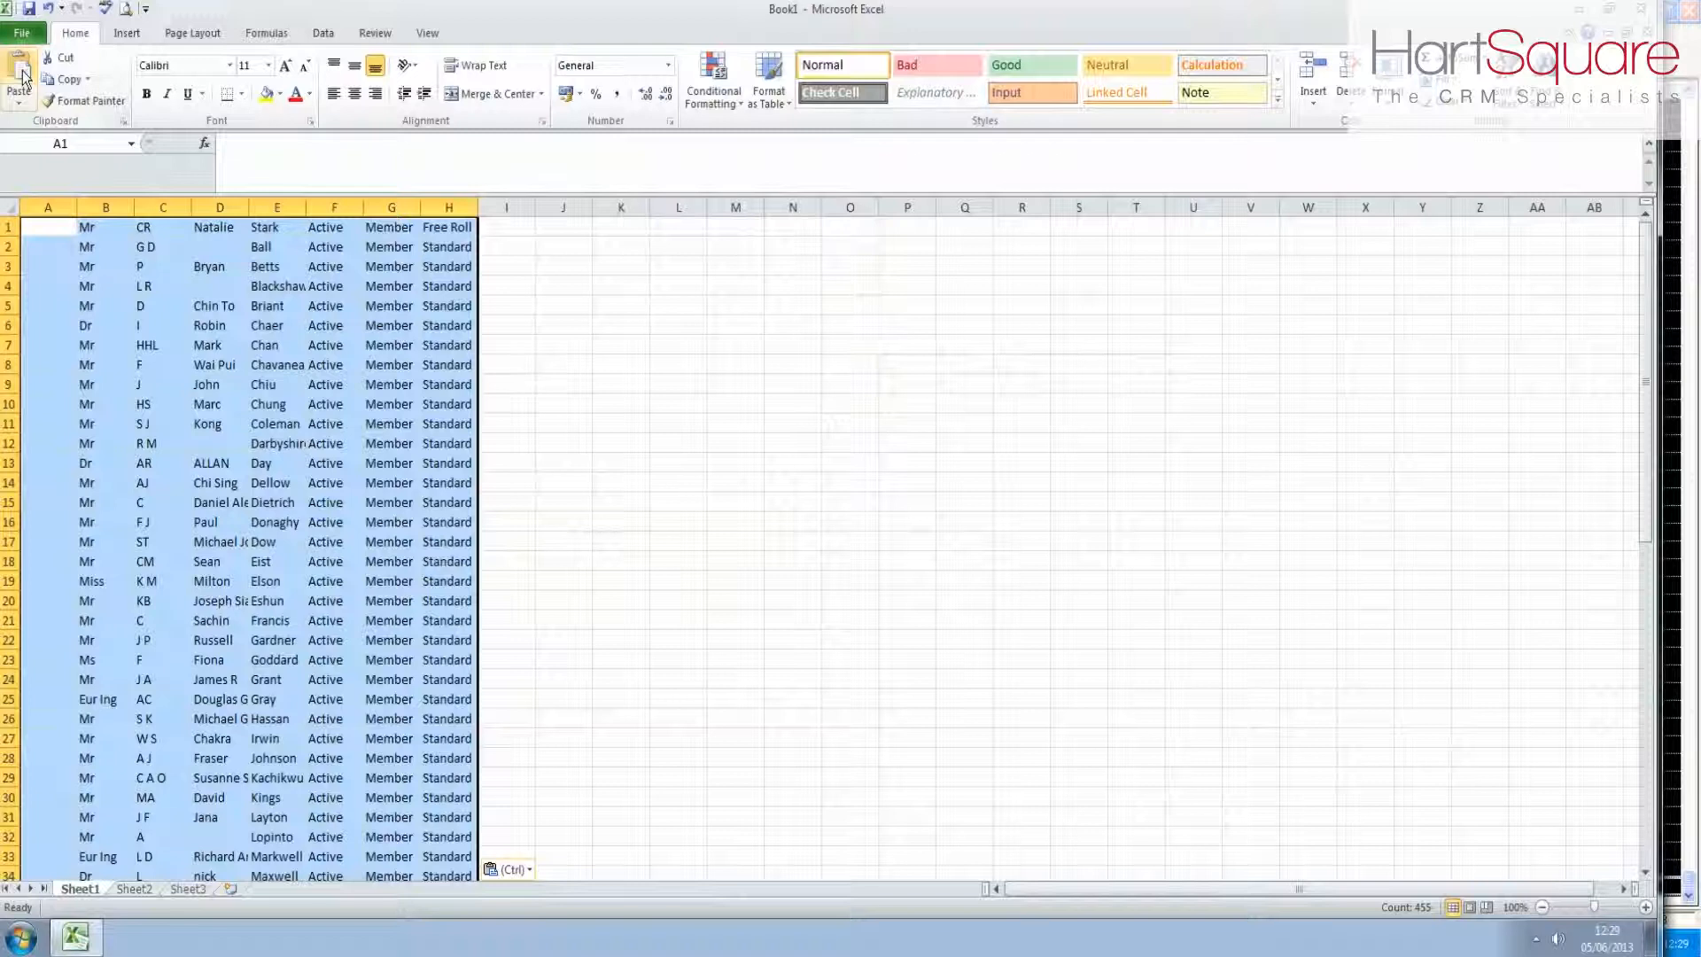